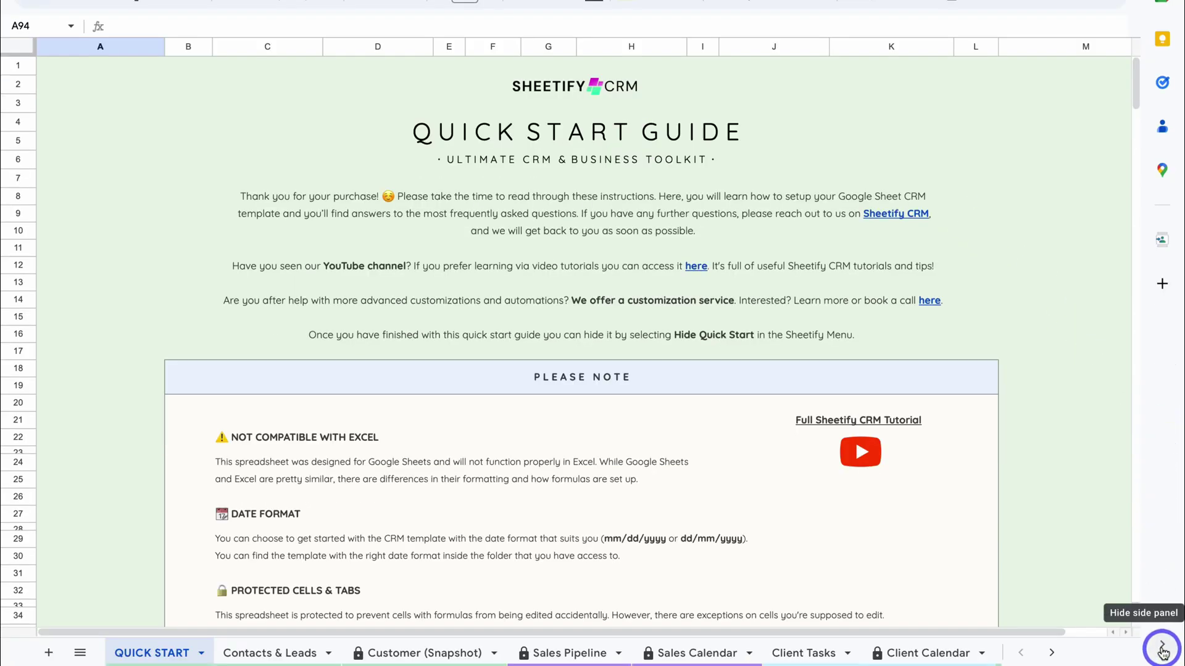
- Search the Google Workspace Marketplace add-ons for "Sheetify Flow"
left_click(1163, 652)
left_click(1163, 652)
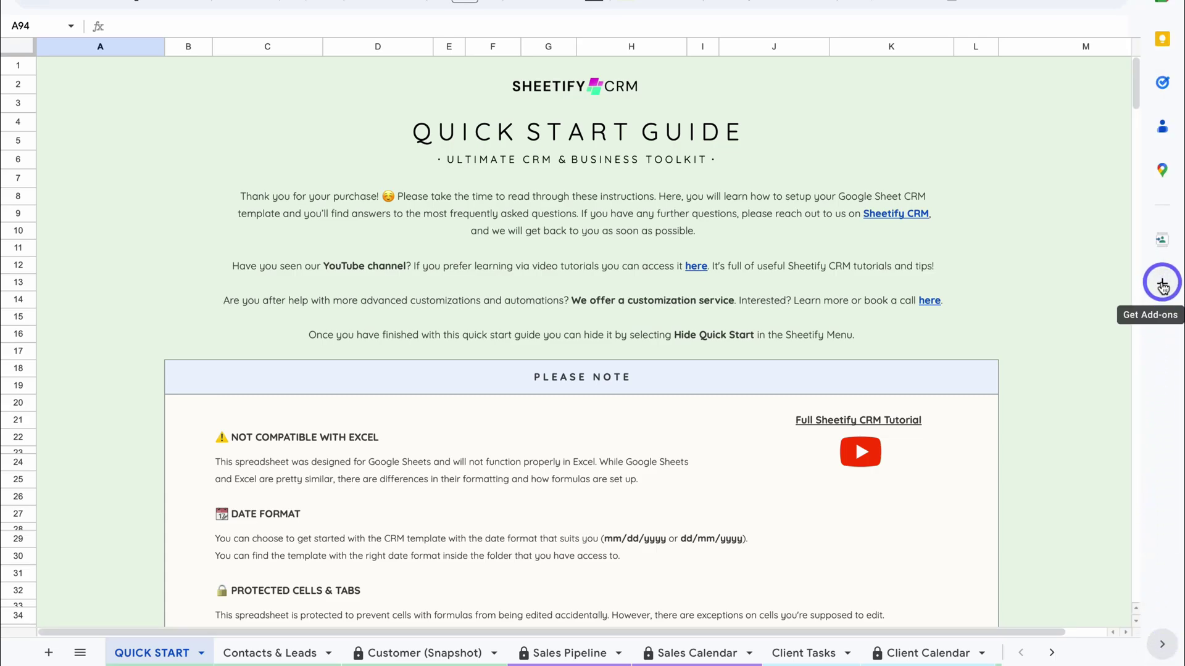
left_click(1158, 285)
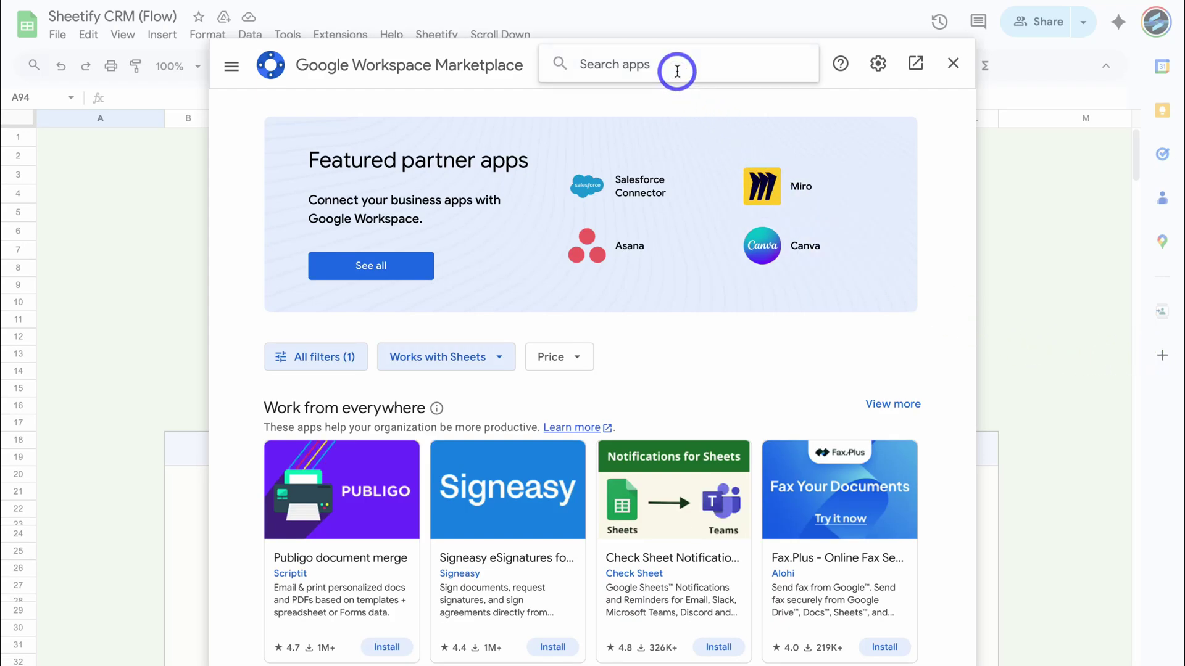
left_click(677, 71)
type("Sheetify Flow")
key("Return")
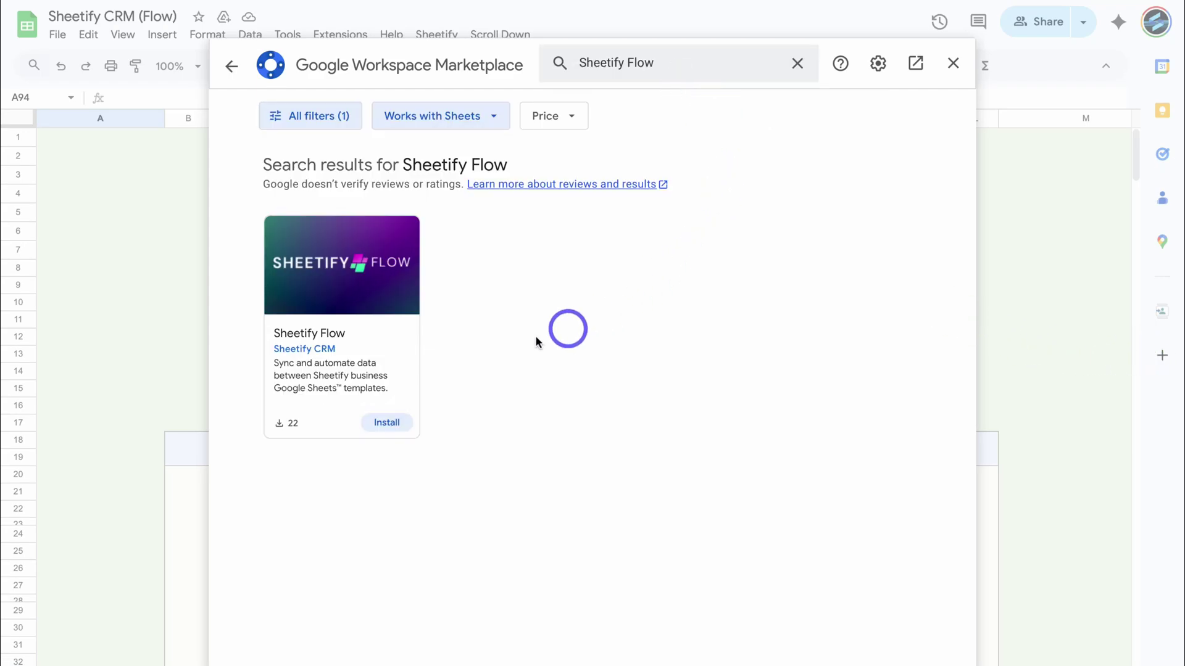
- Install Sheetify Flow with the listed Google account, grant the requested access, and close the Marketplace
left_click(386, 423)
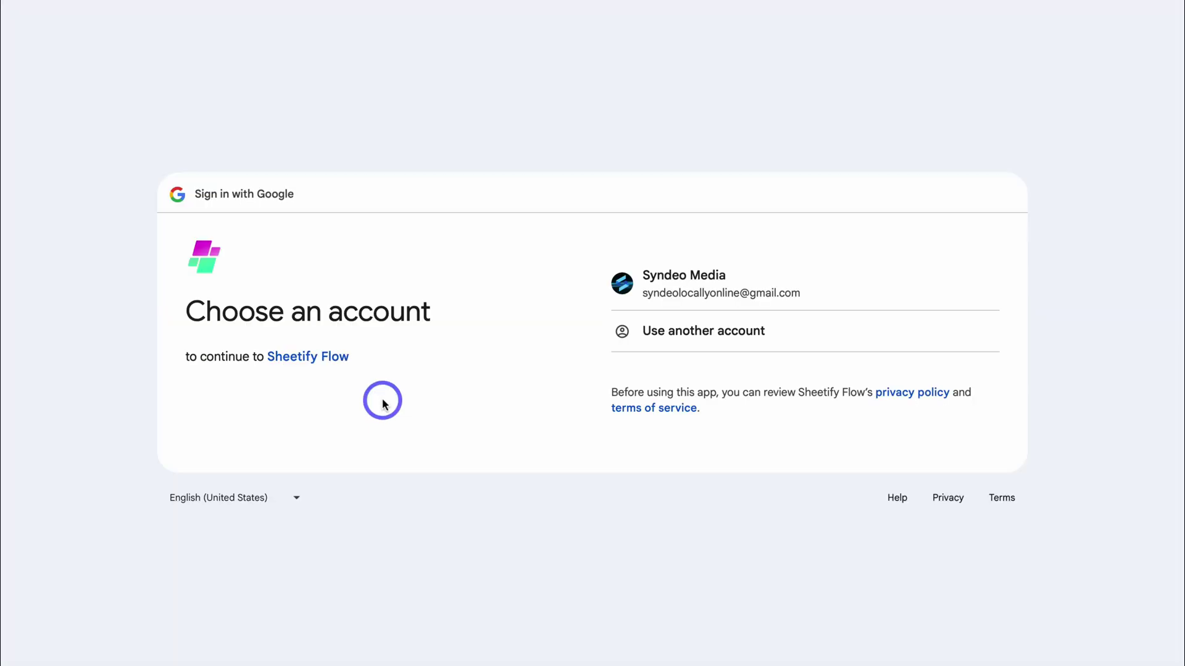
left_click(888, 279)
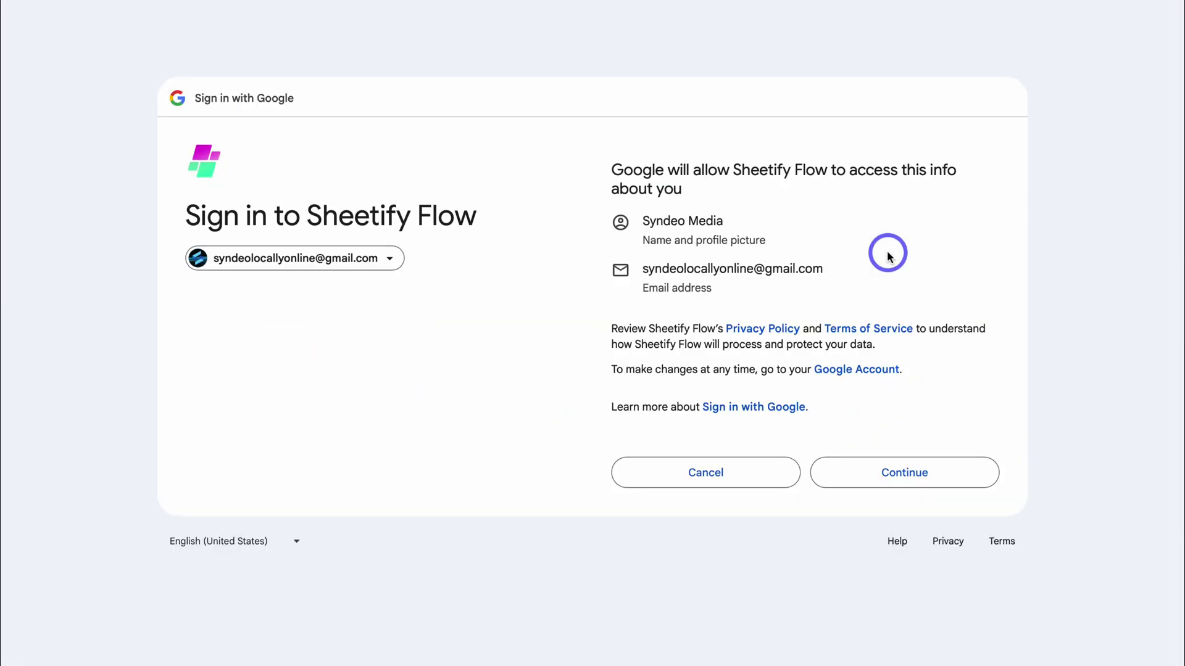
left_click(962, 481)
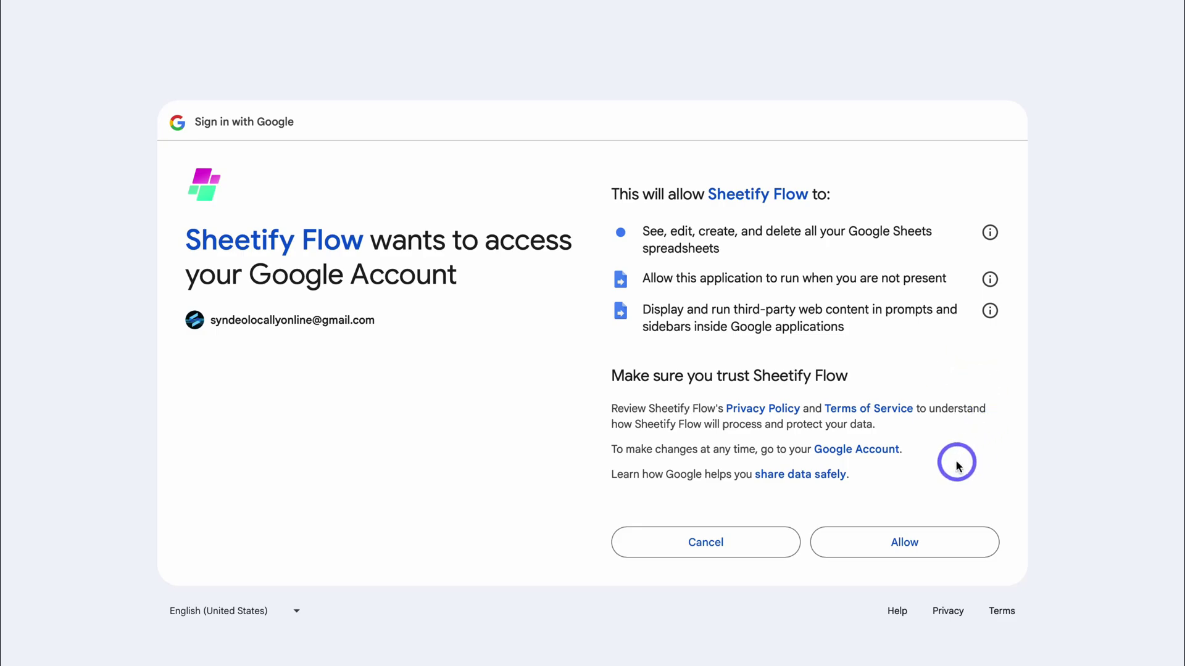
left_click(962, 544)
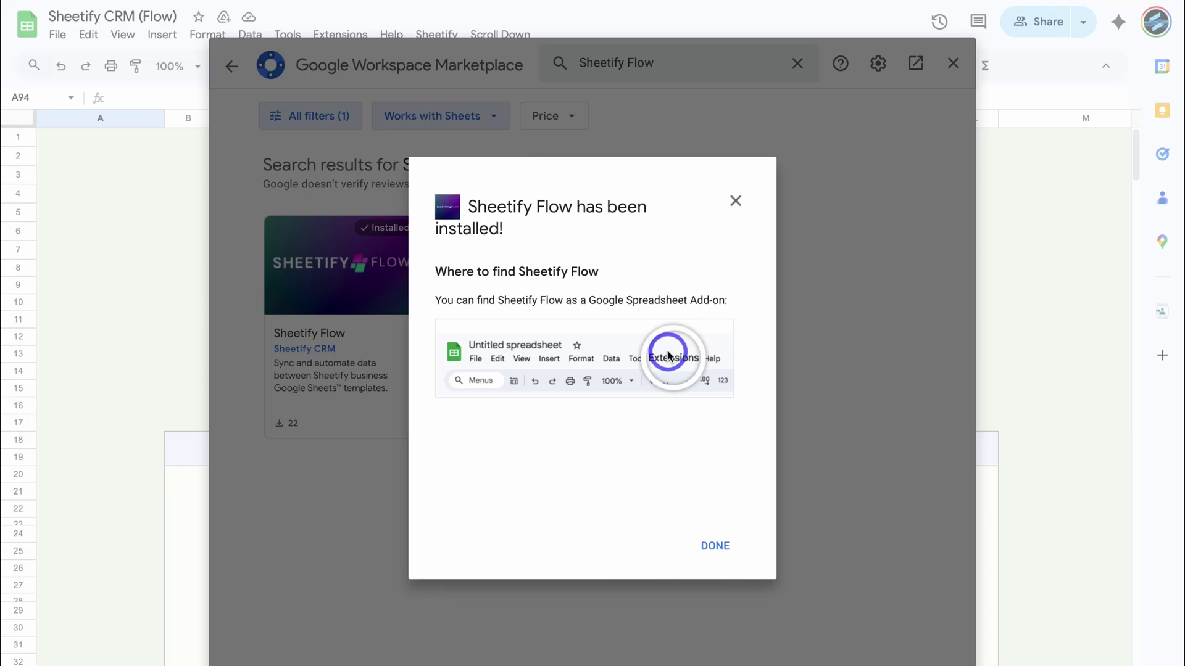
left_click(715, 544)
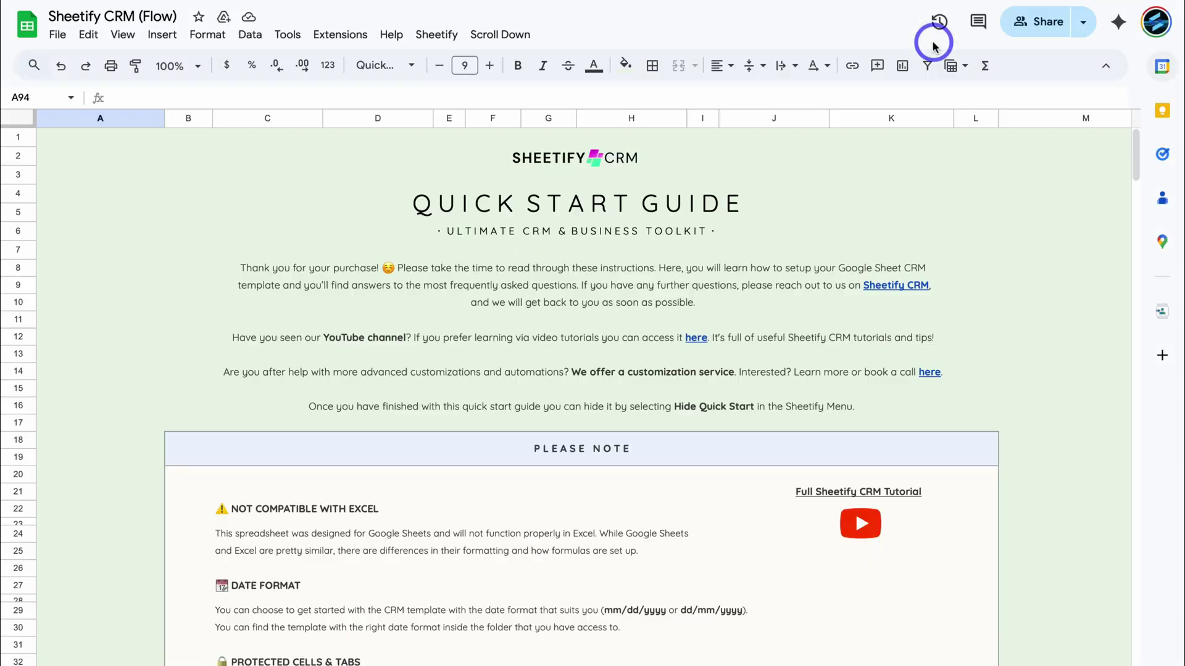
left_click(953, 63)
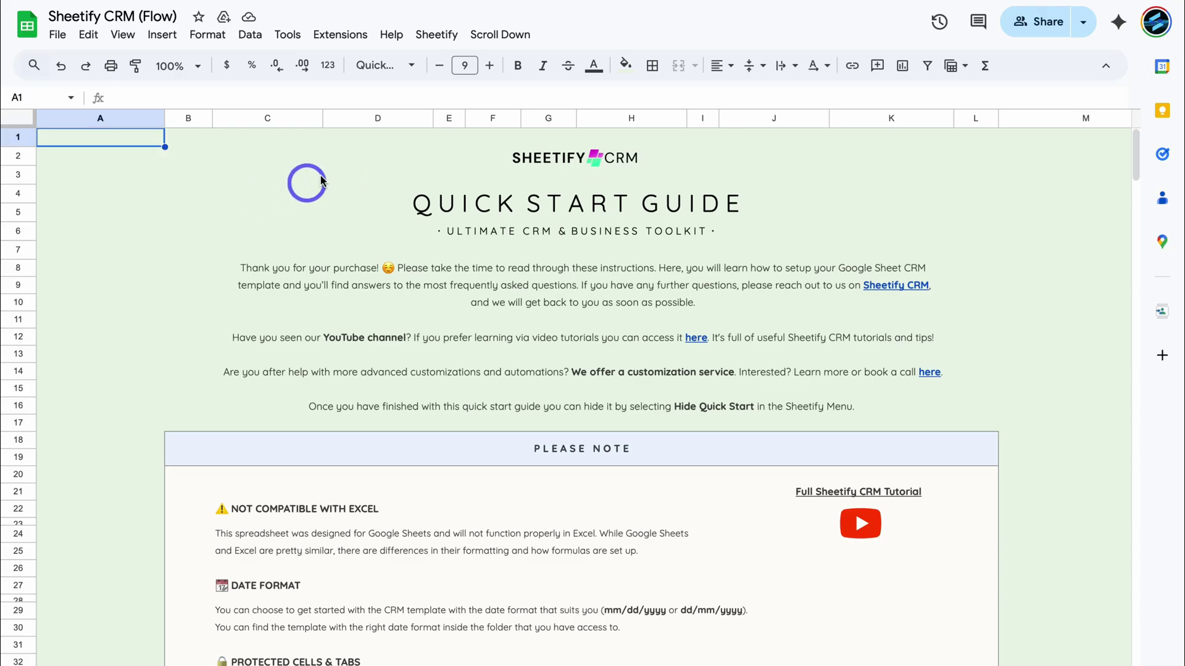
- Show the Sheetify Flow sidebar and open its settings
left_click(340, 34)
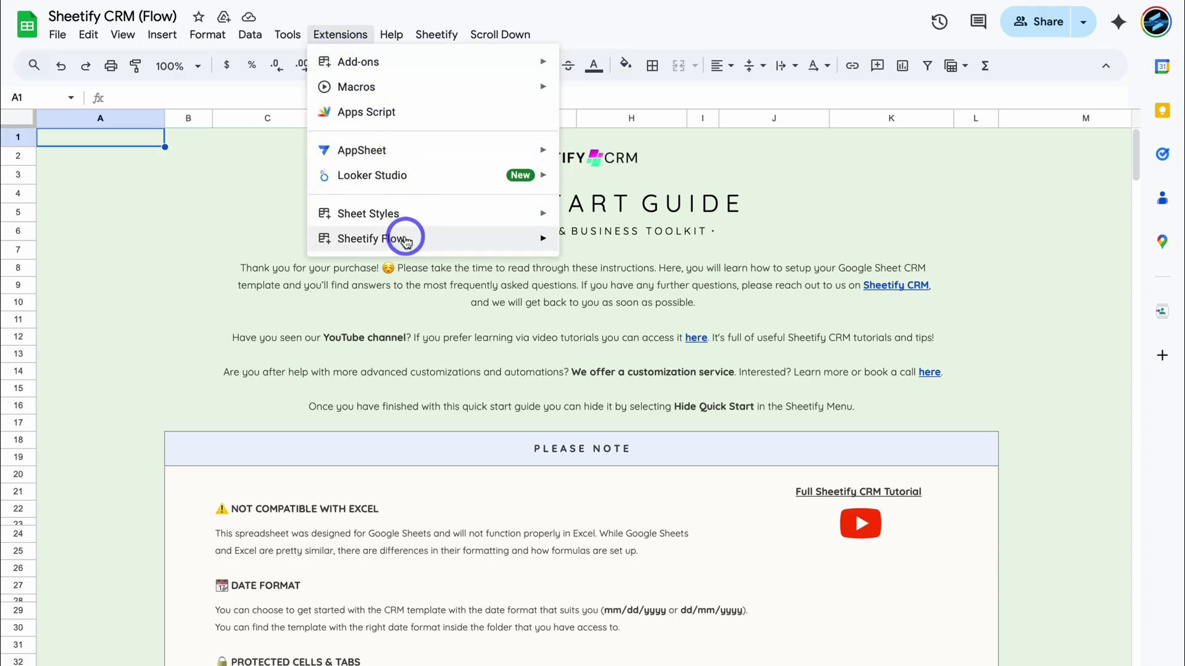
mouse_move(450, 238)
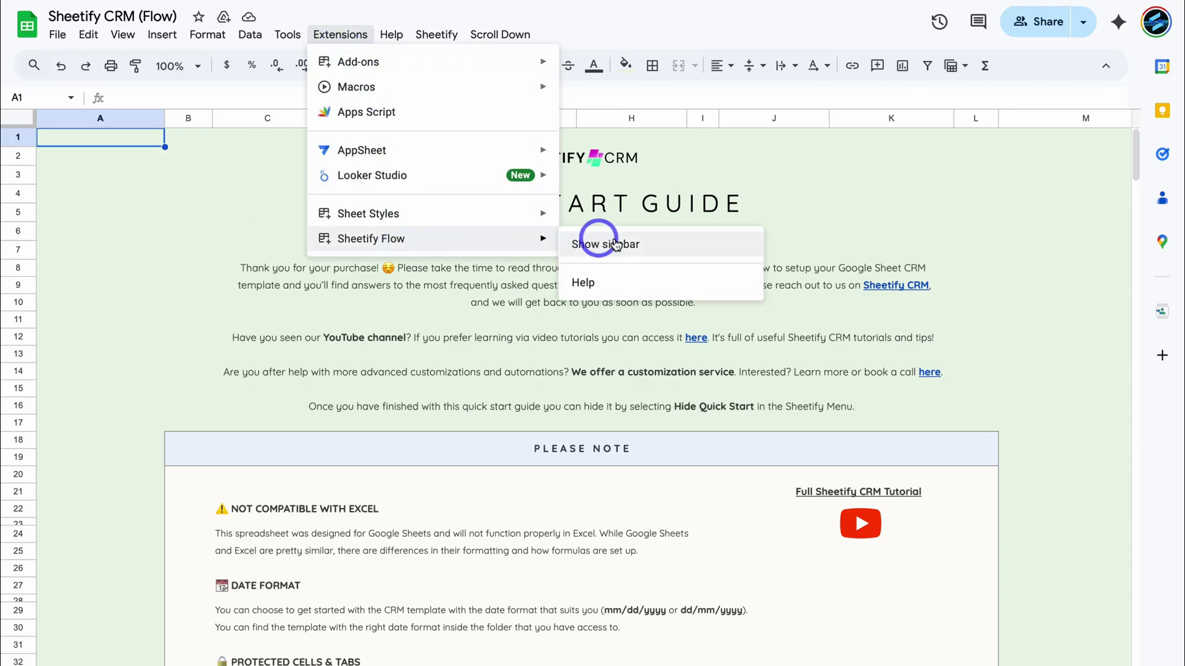
left_click(685, 242)
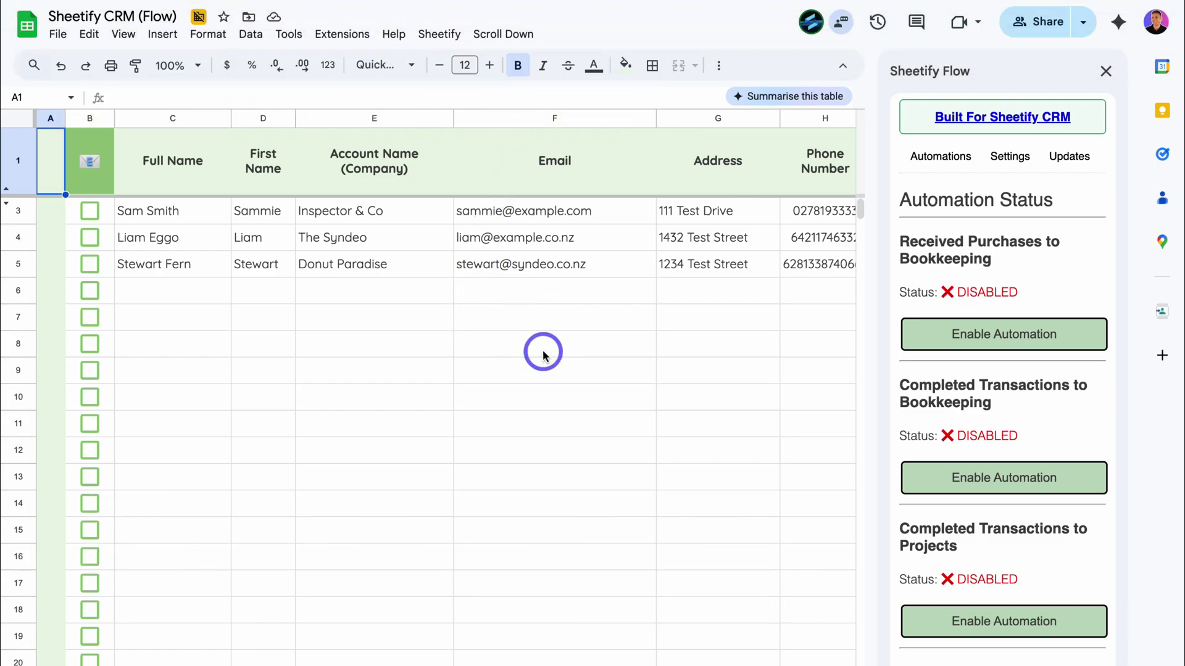
left_click(1008, 160)
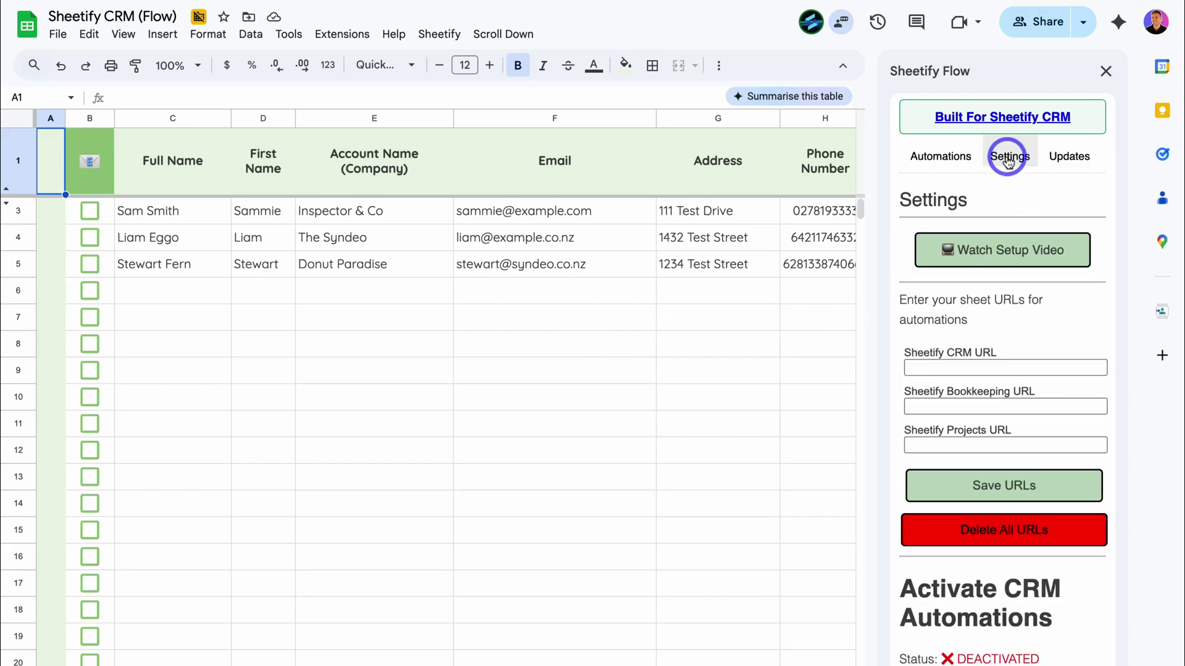
left_click(1021, 251)
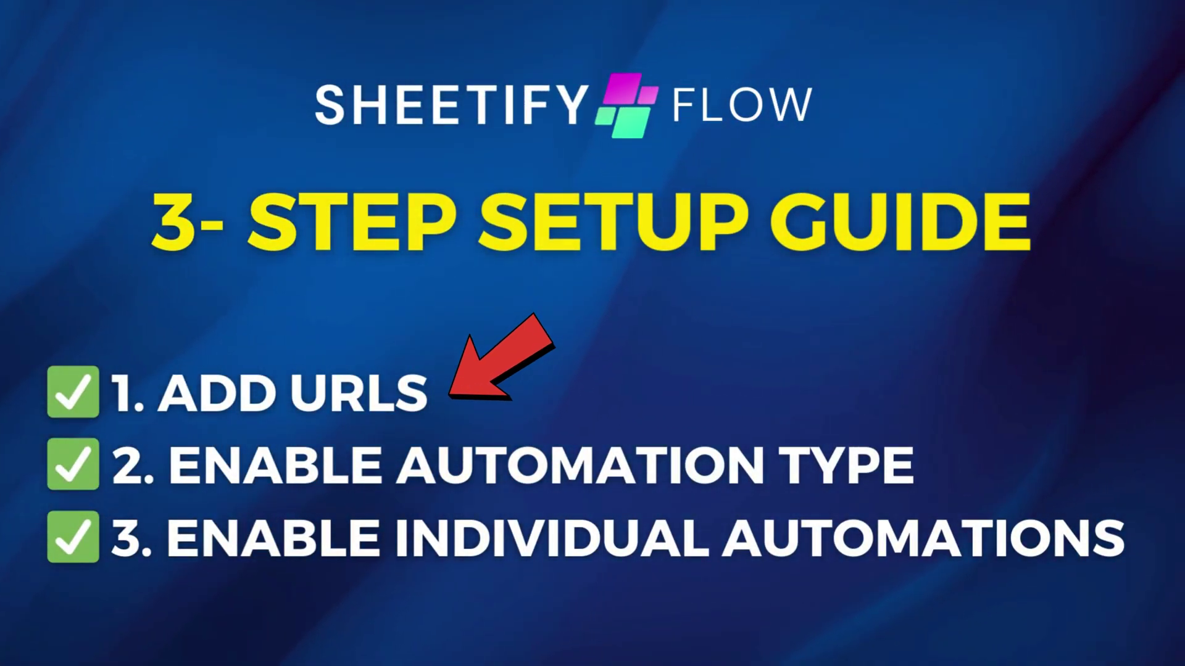
- Copy the Sheetify CRM (Flow) spreadsheet's web address into the Sheetify CRM URL setting
left_click(969, 373)
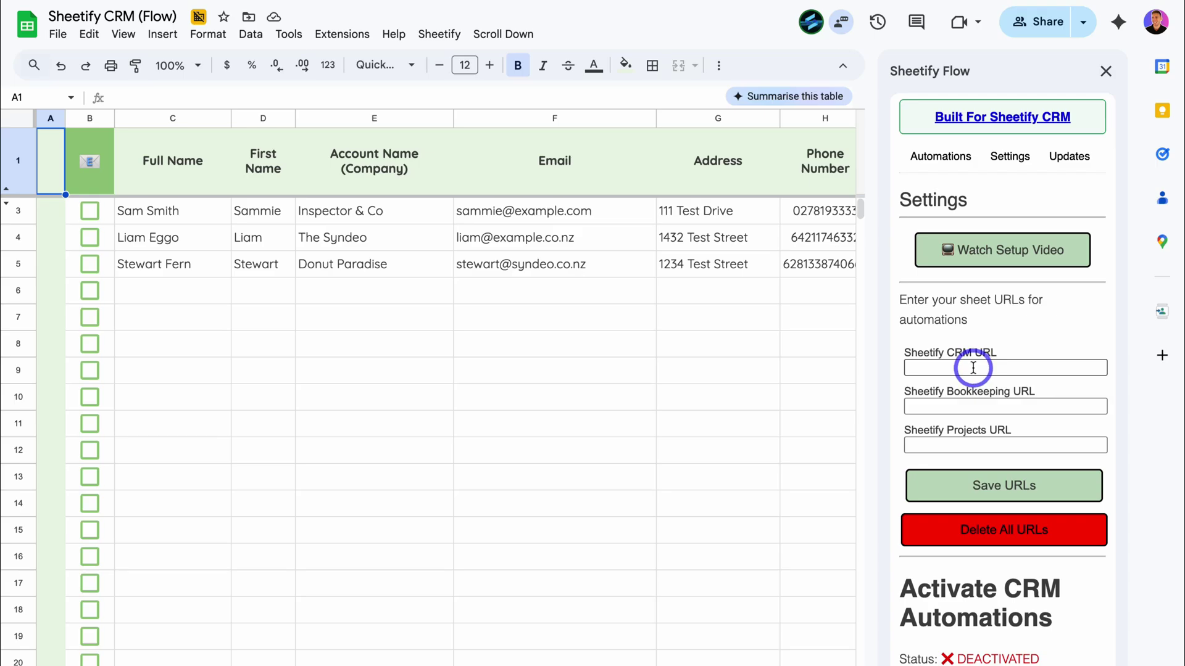
mouse_move(489, 19)
left_click(472, 50)
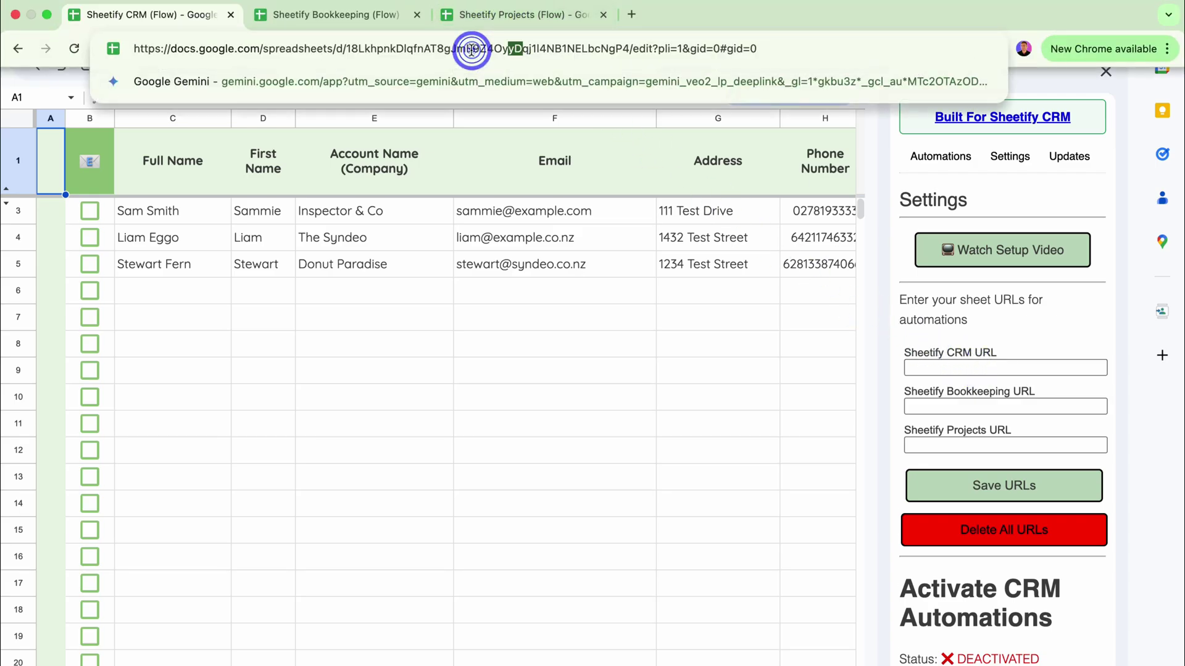
left_click(474, 49)
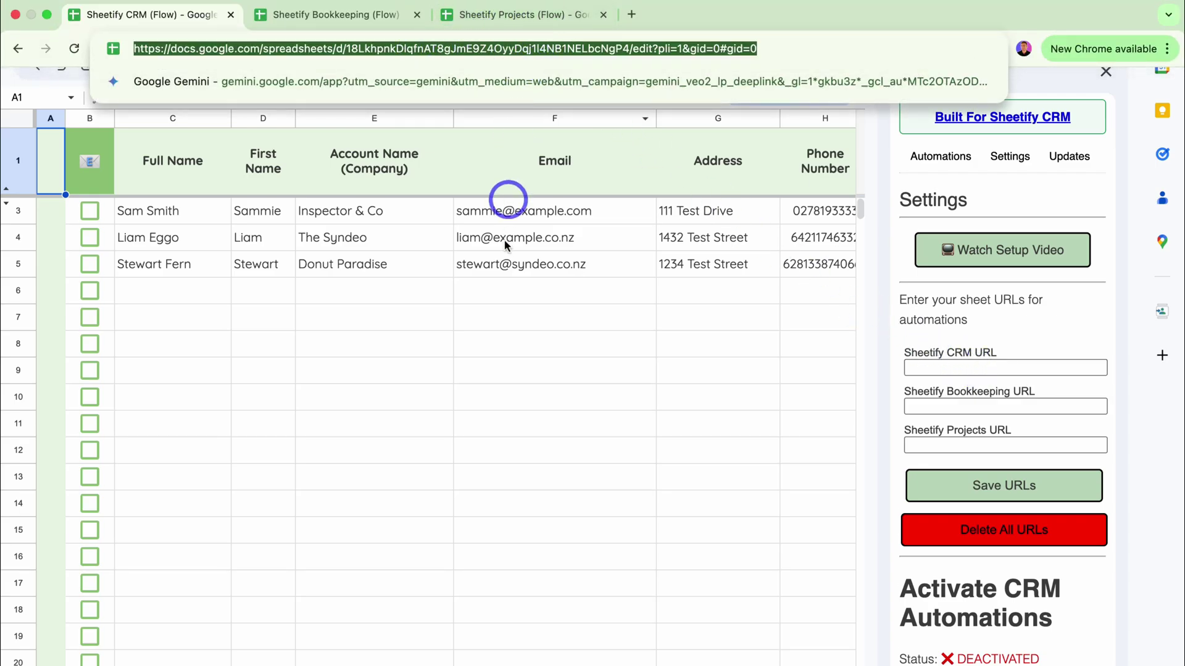
left_click(505, 327)
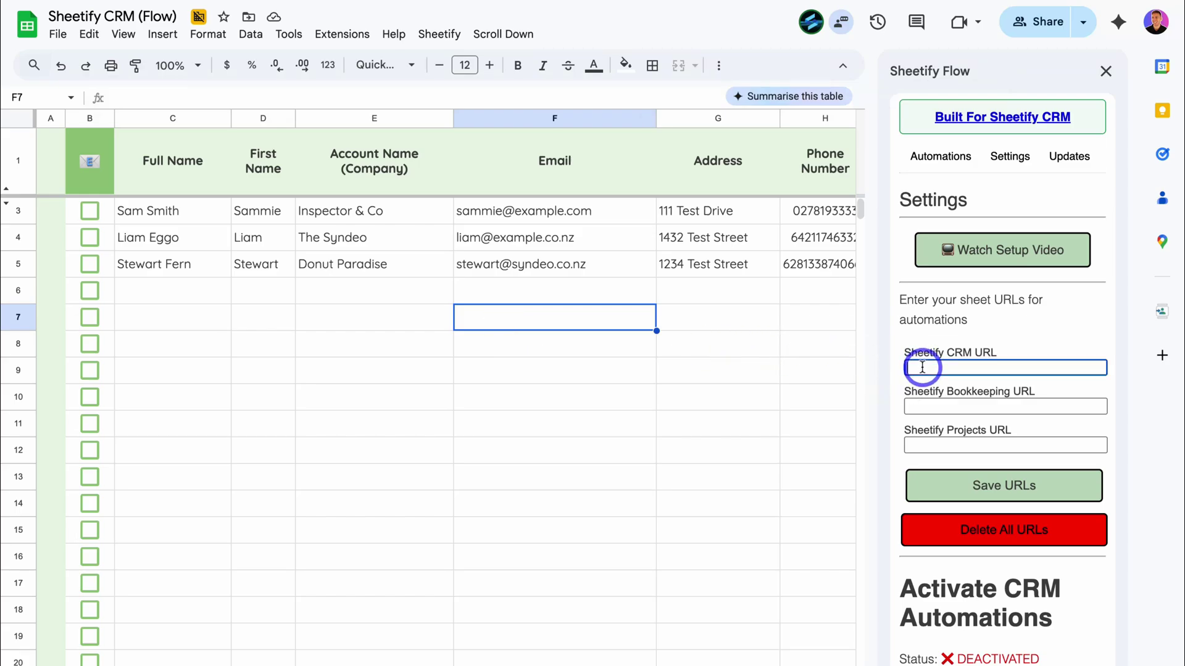
key("ctrl+v")
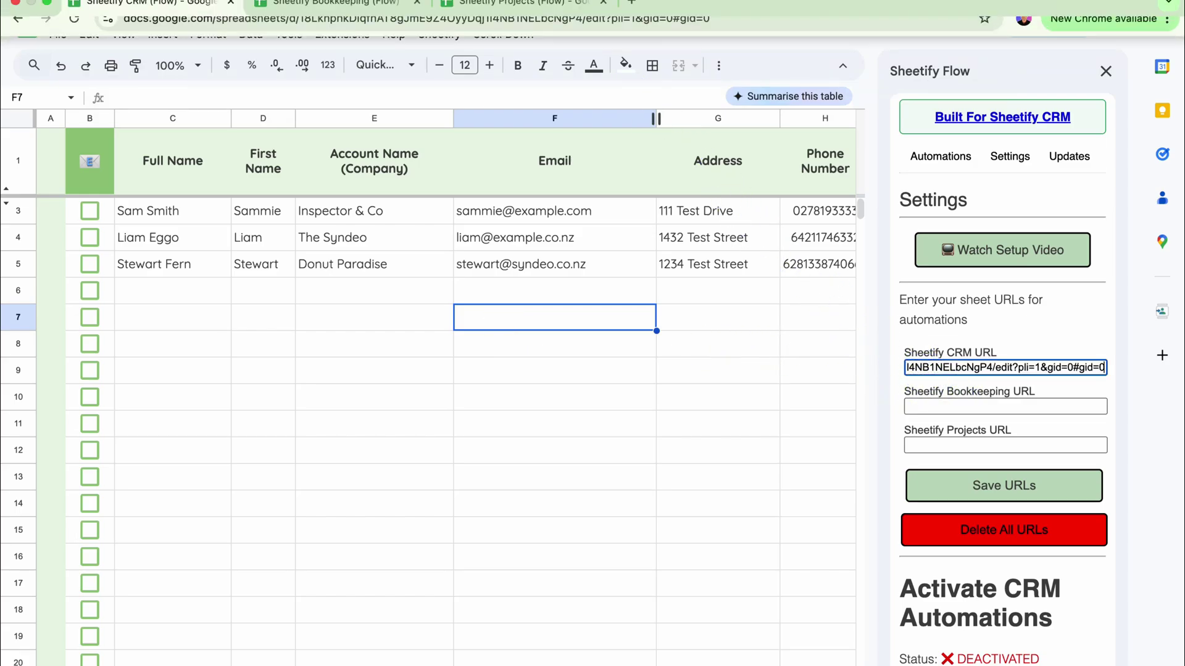
- Copy the Sheetify Bookkeeping (Flow) spreadsheet's web address into the Sheetify Bookkeeping URL setting of the CRM sheet's add-on
left_click(344, 16)
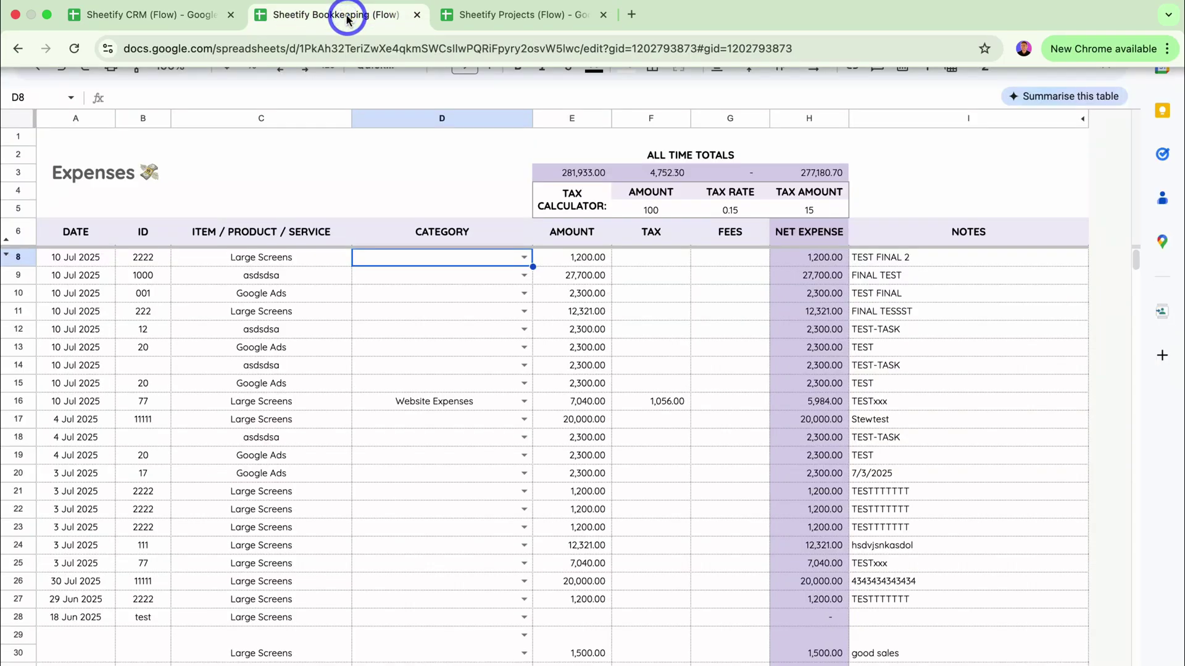
left_click(358, 49)
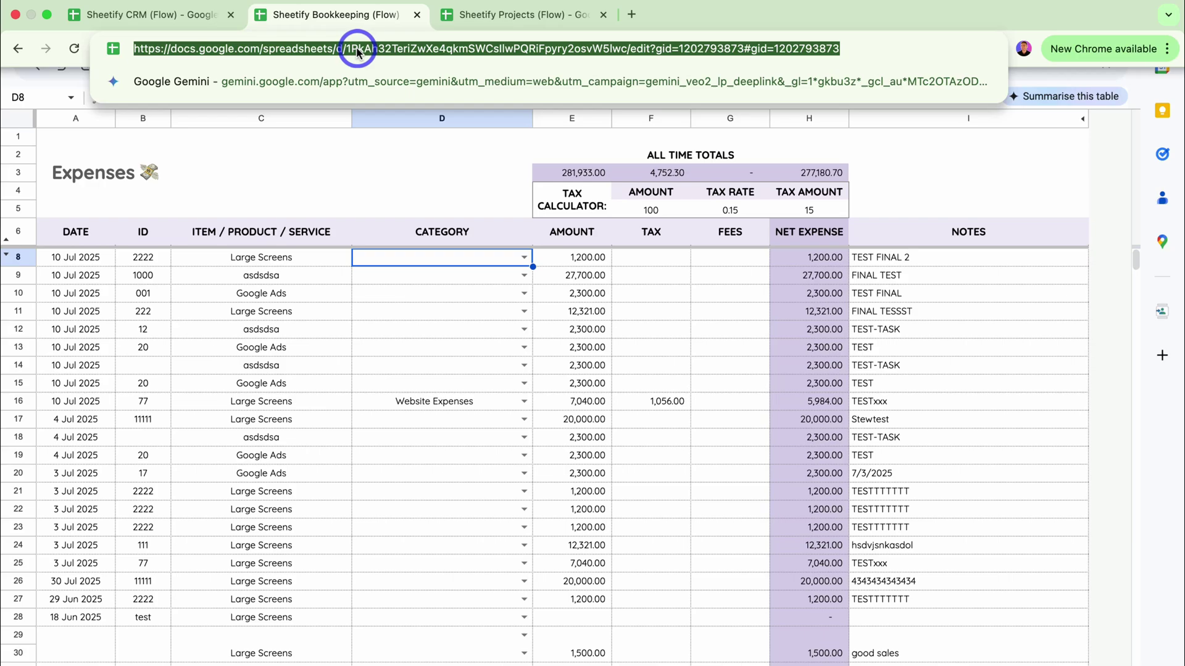
left_click(80, 14)
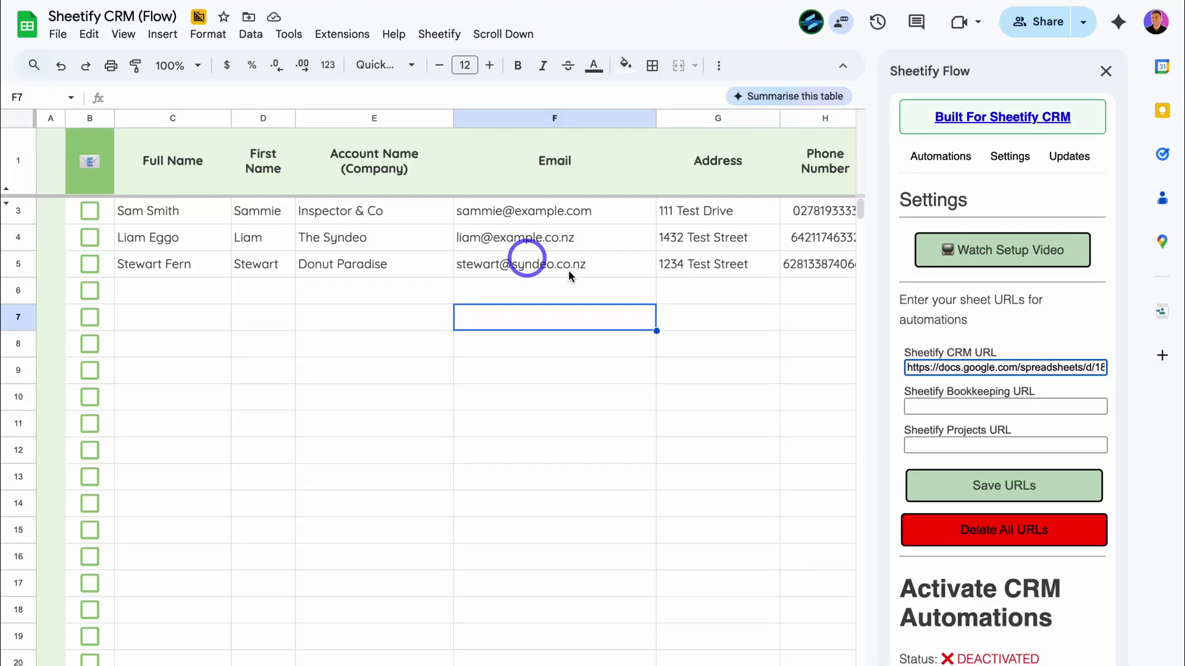
left_click(936, 407)
key("ctrl+v")
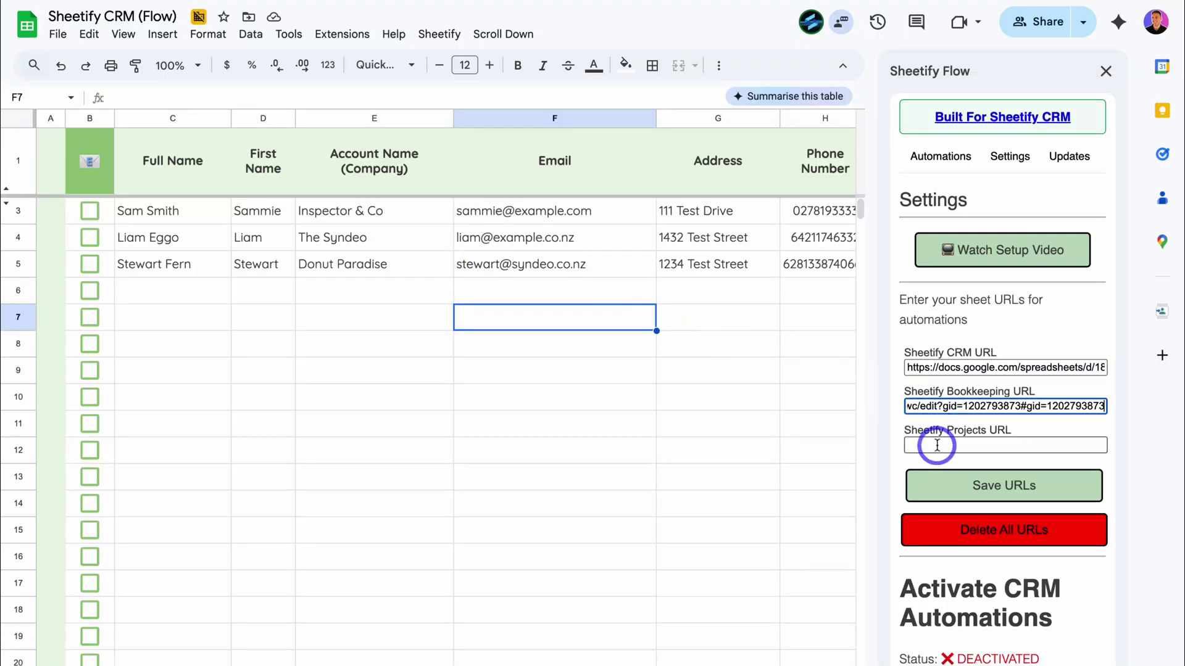
- Paste the Sheetify Projects spreadsheet's web address into the Sheetify Projects URL setting and save all URLs
left_click(950, 445)
key("ctrl+v")
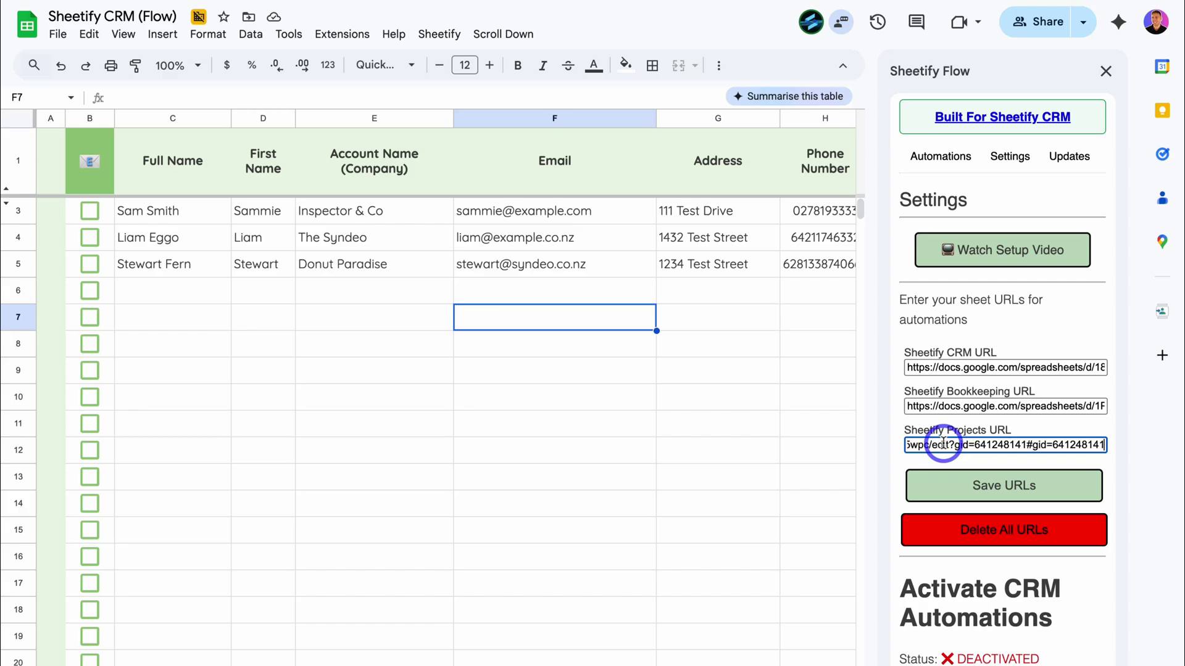
left_click(1067, 486)
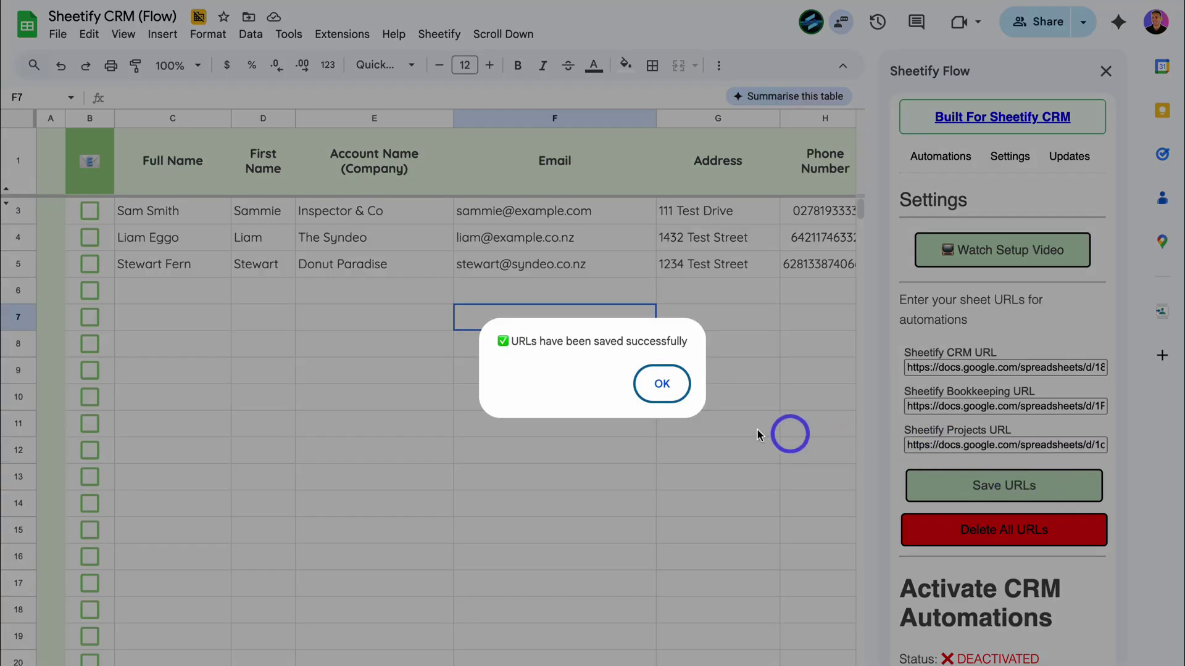
left_click(662, 385)
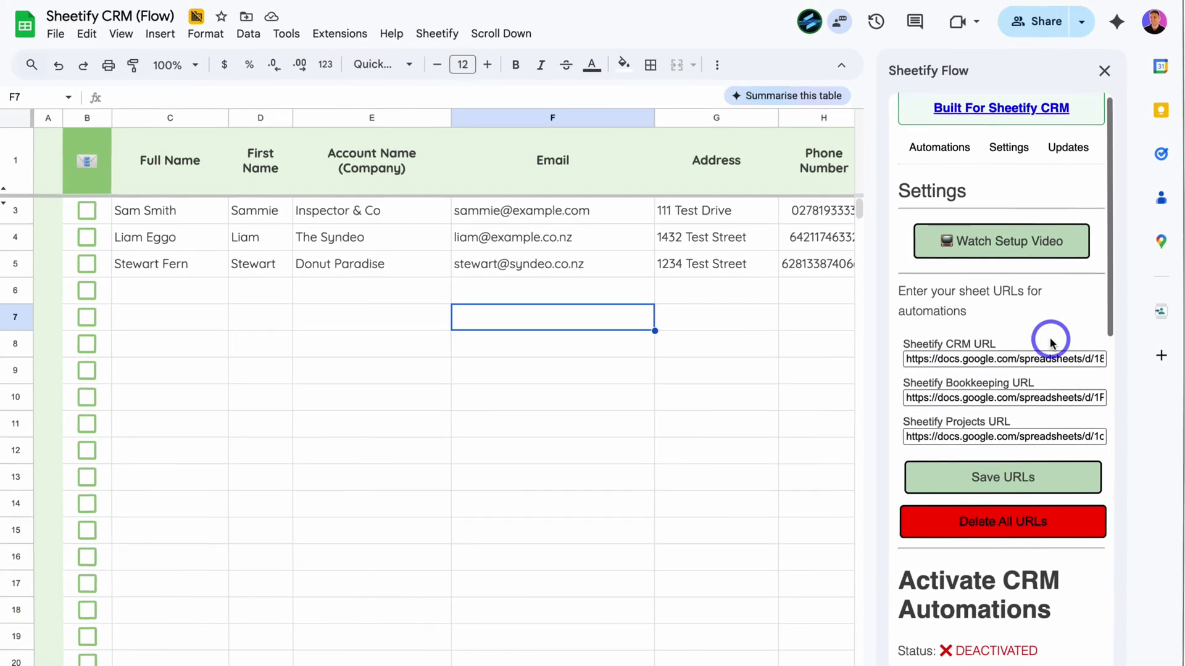
- Activate the CRM automations in the Sheetify Flow settings
scroll(1052, 339, "down", 5)
scroll(1052, 339, "down", 2)
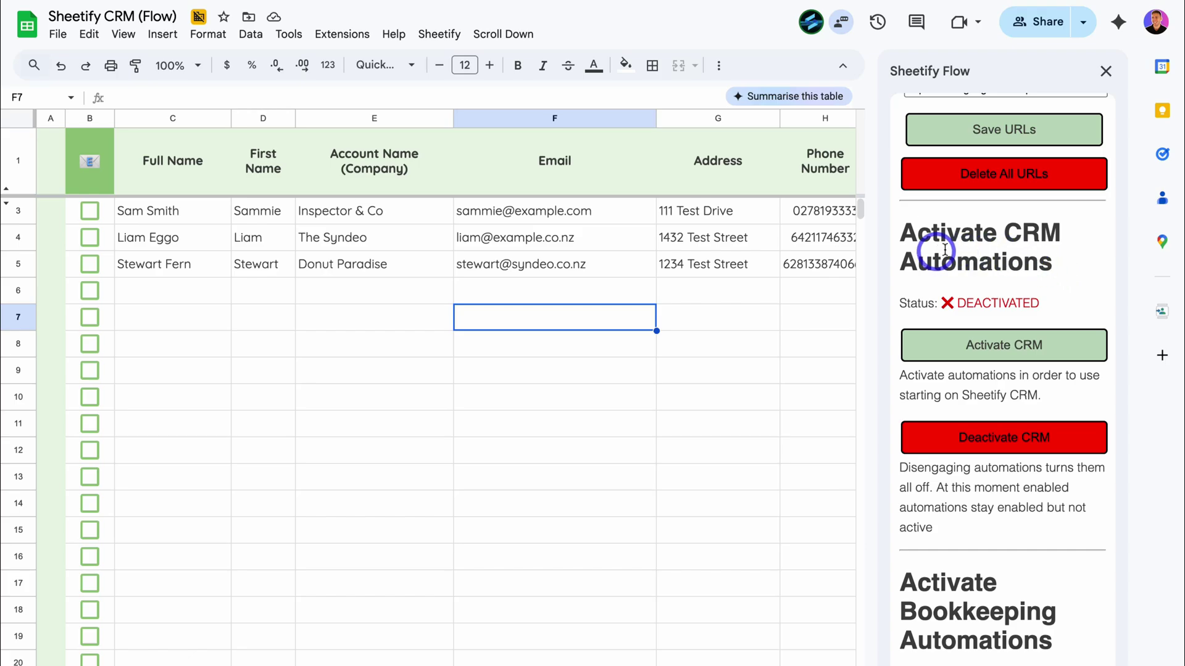
left_click(1075, 356)
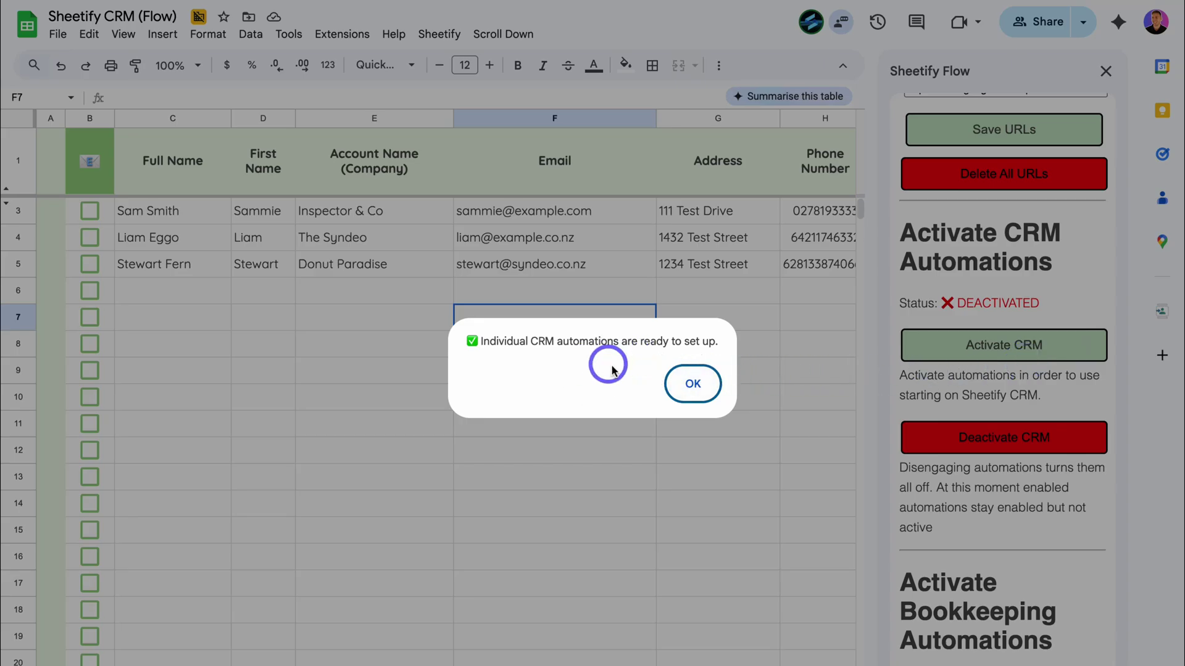
left_click(693, 383)
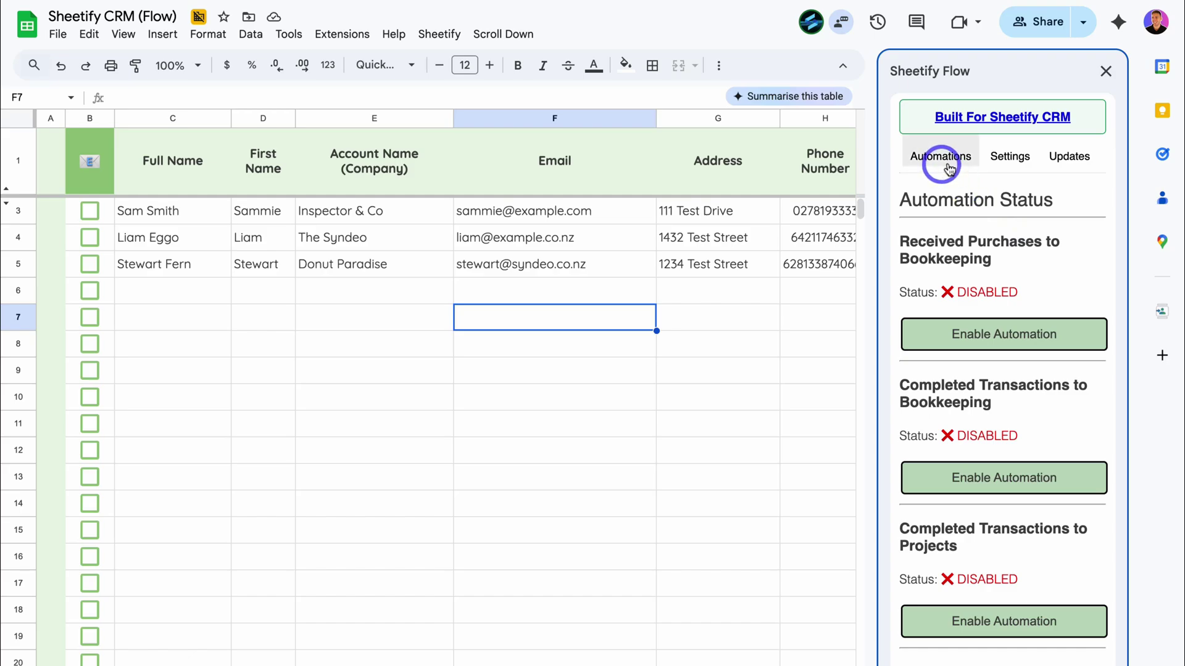
- Try to activate the Projects automations in the Sheetify Flow settings of the CRM spreadsheet
left_click(1010, 160)
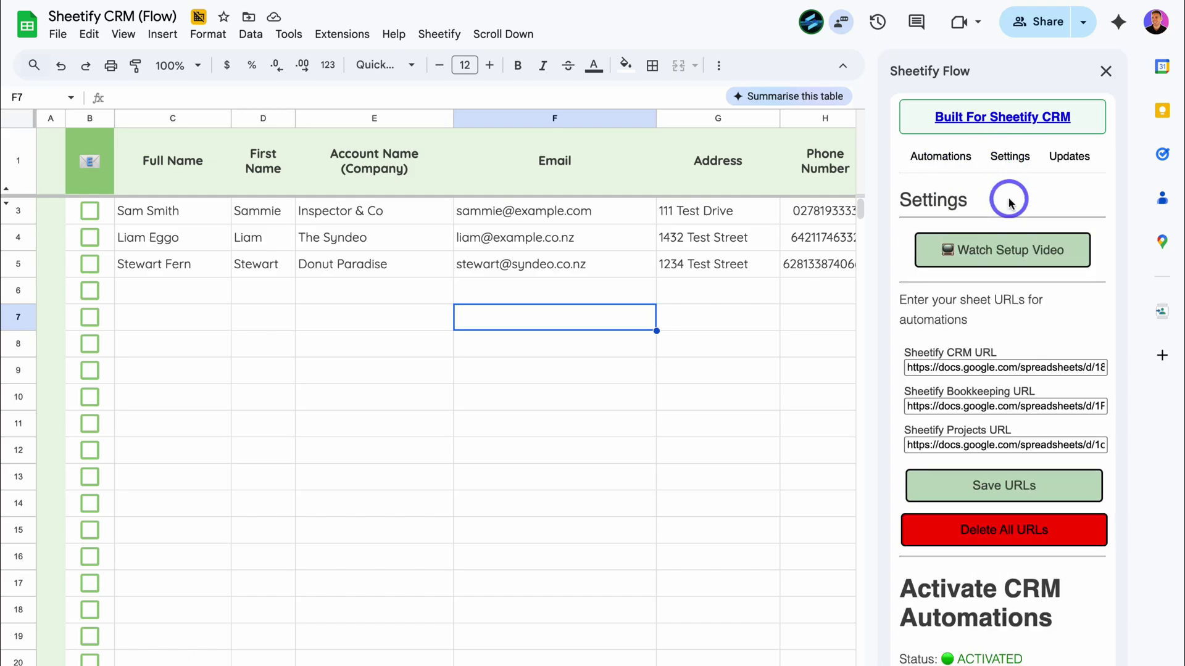
scroll(1000, 197, "down", 5)
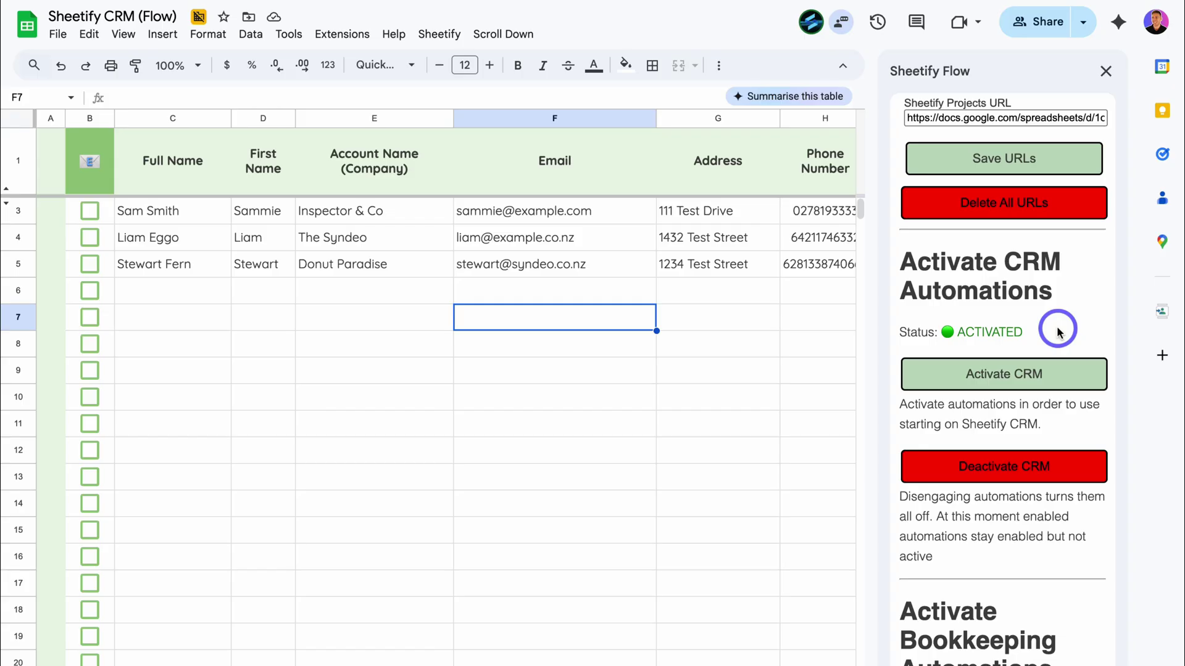
scroll(1057, 331, "down", 5)
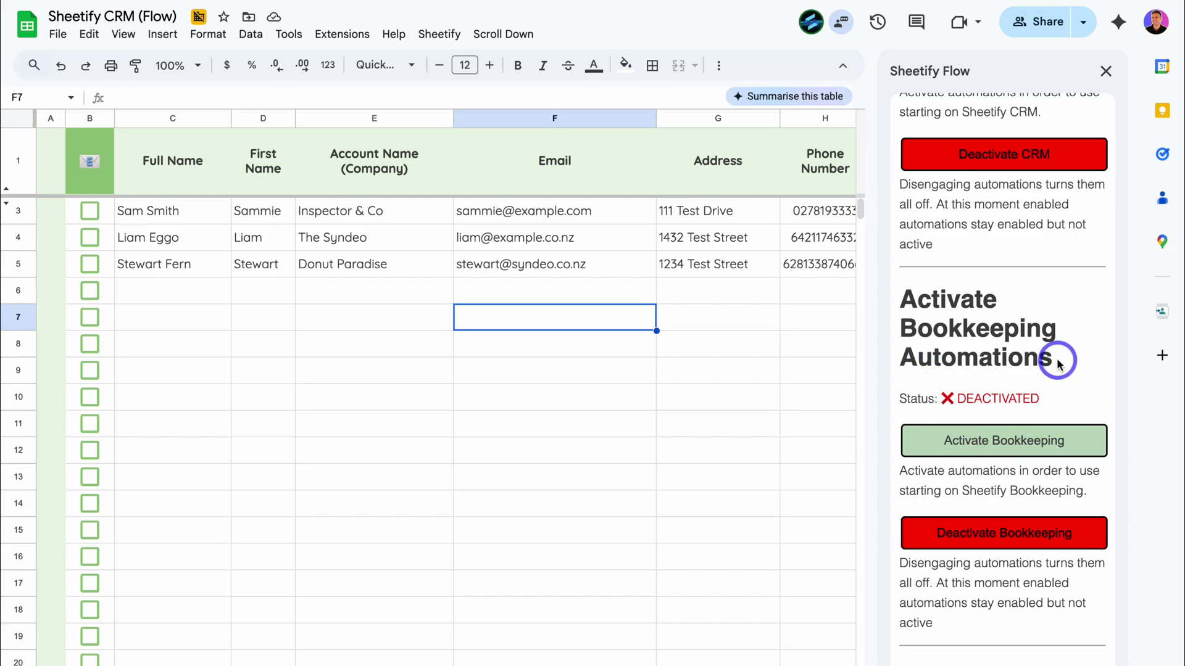
scroll(1058, 364, "down", 5)
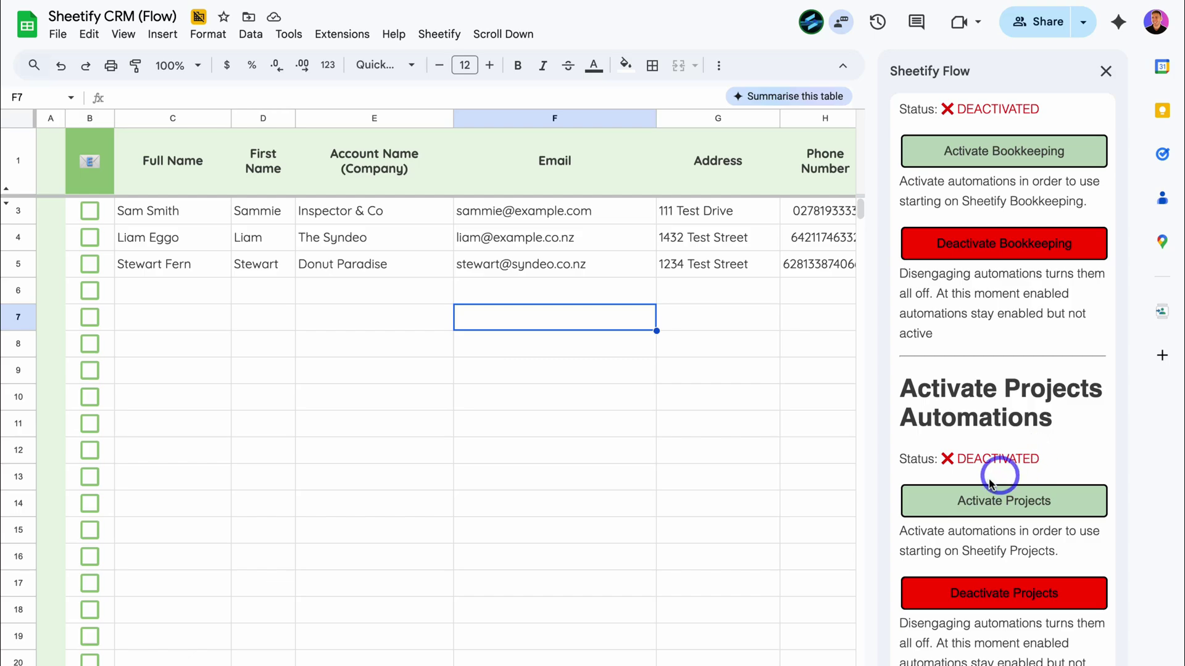
left_click(1078, 501)
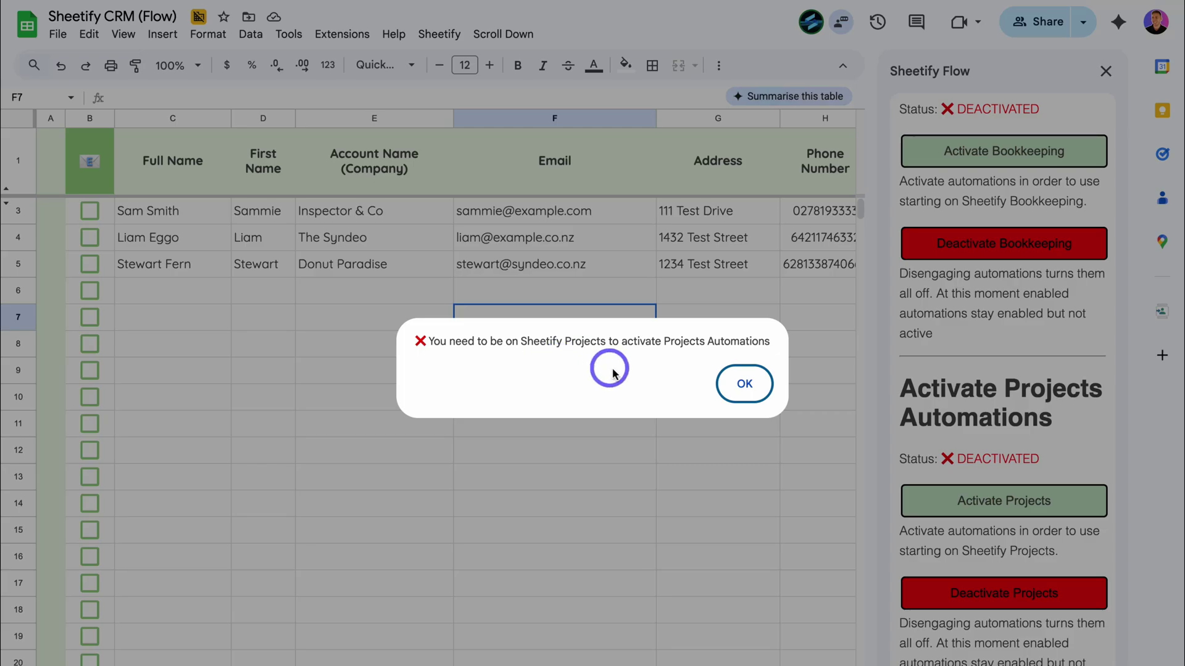
left_click(747, 386)
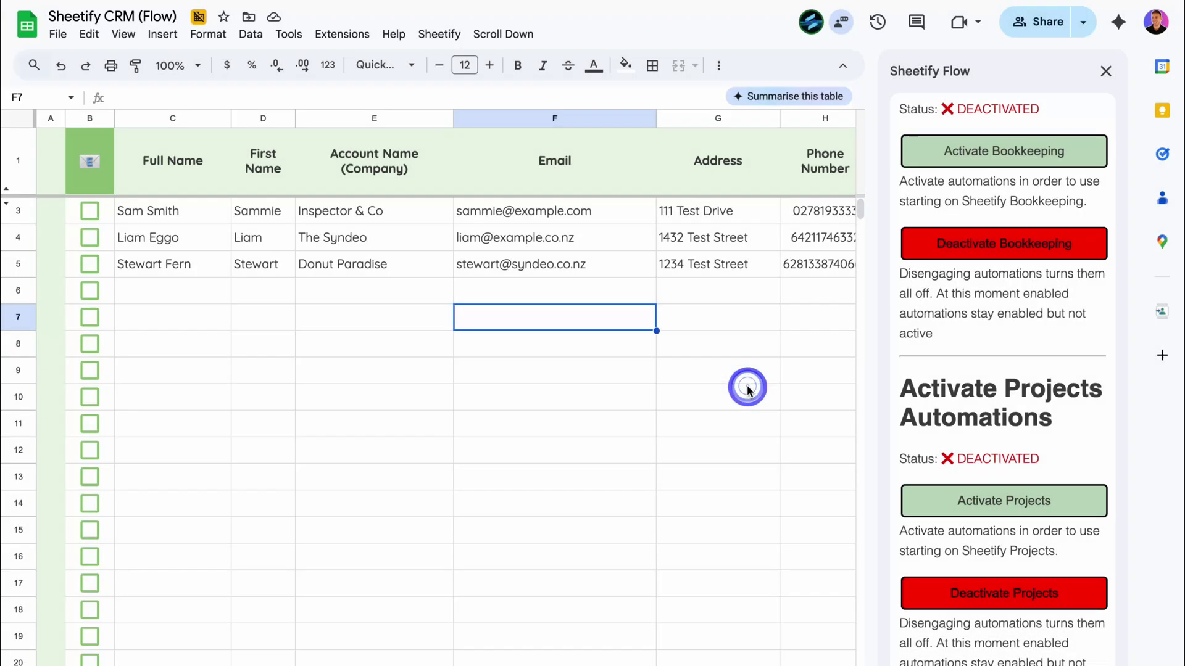
- Switch to the Sheetify Projects (Flow) spreadsheet and open the Sheetify Flow add-on there
mouse_move(444, 3)
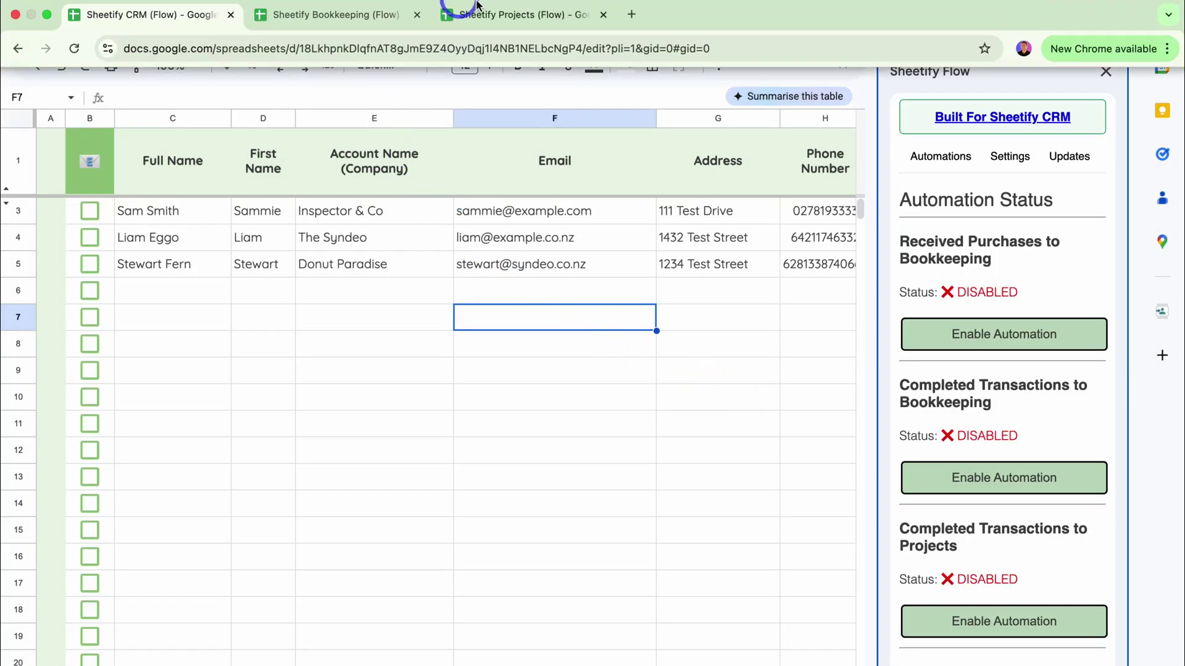
left_click(518, 16)
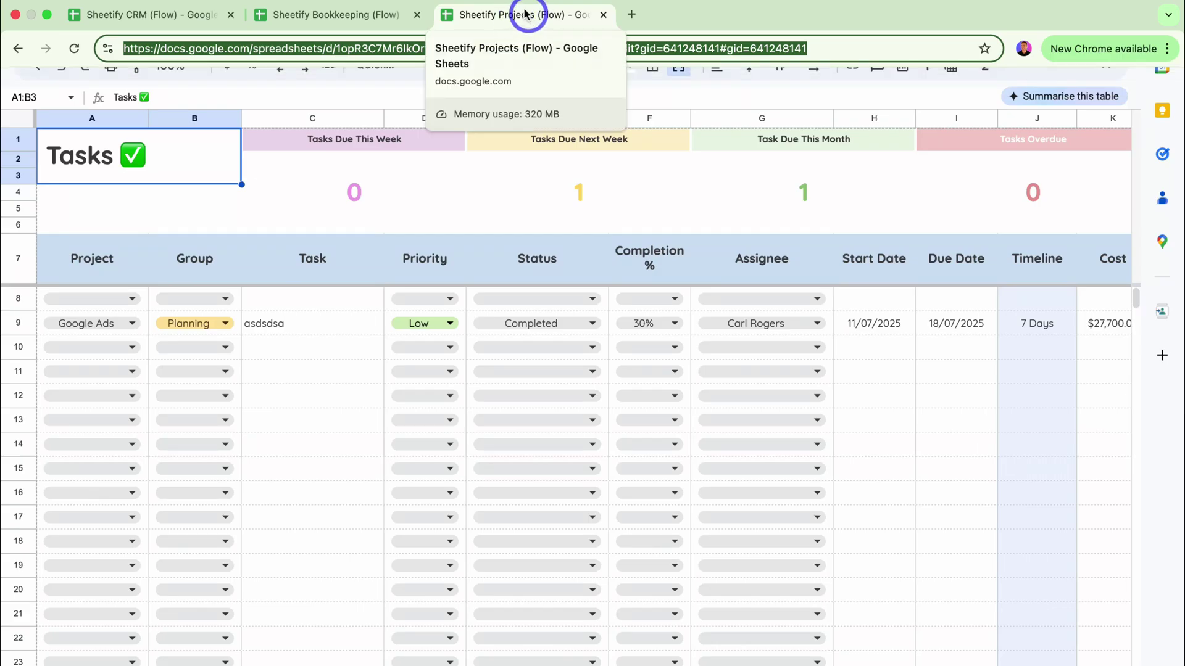
left_click(438, 191)
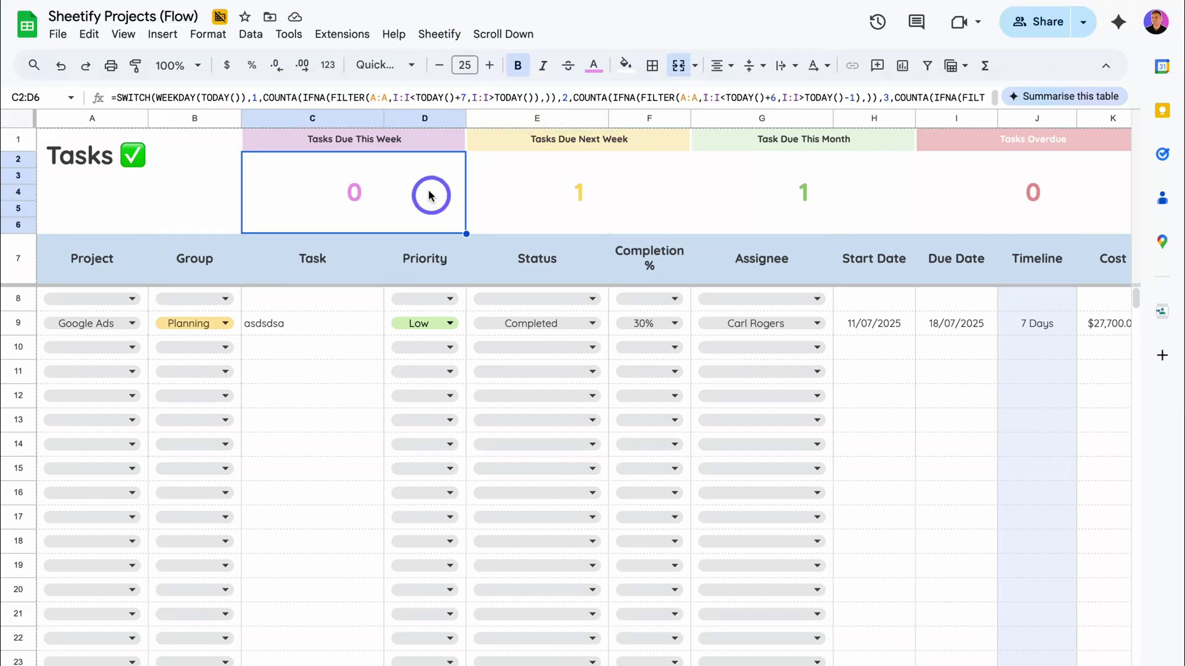
left_click(343, 35)
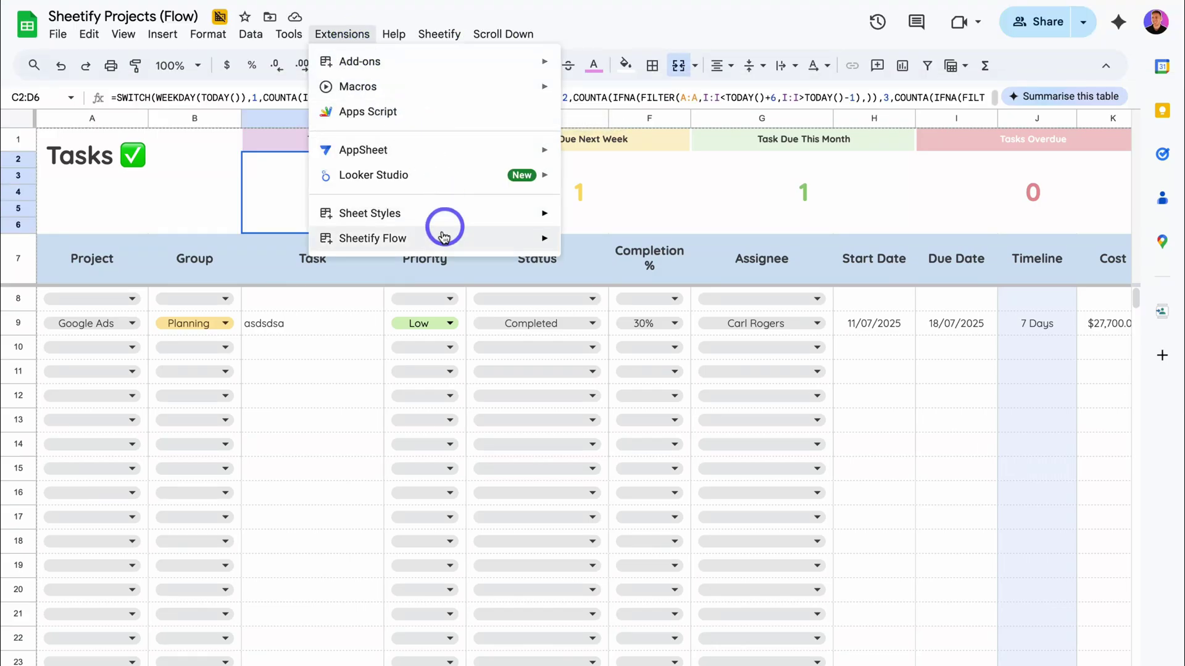
mouse_move(440, 240)
left_click(641, 243)
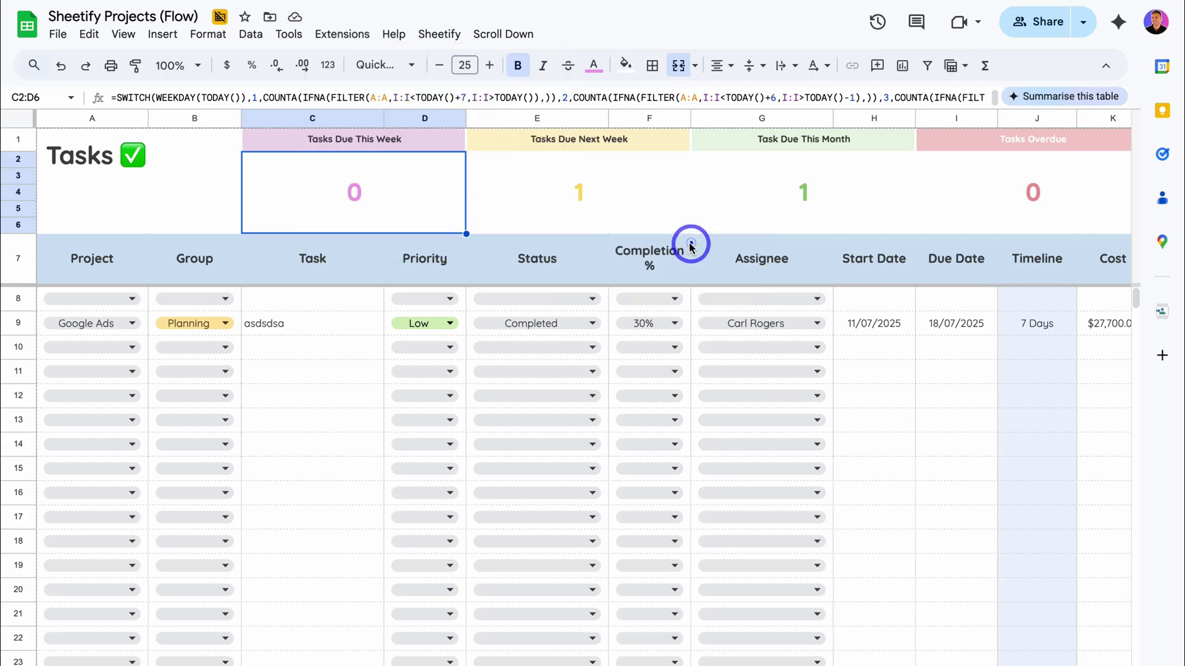
- Activate the Projects automations in the Sheetify Flow settings of the Projects spreadsheet
left_click(1010, 158)
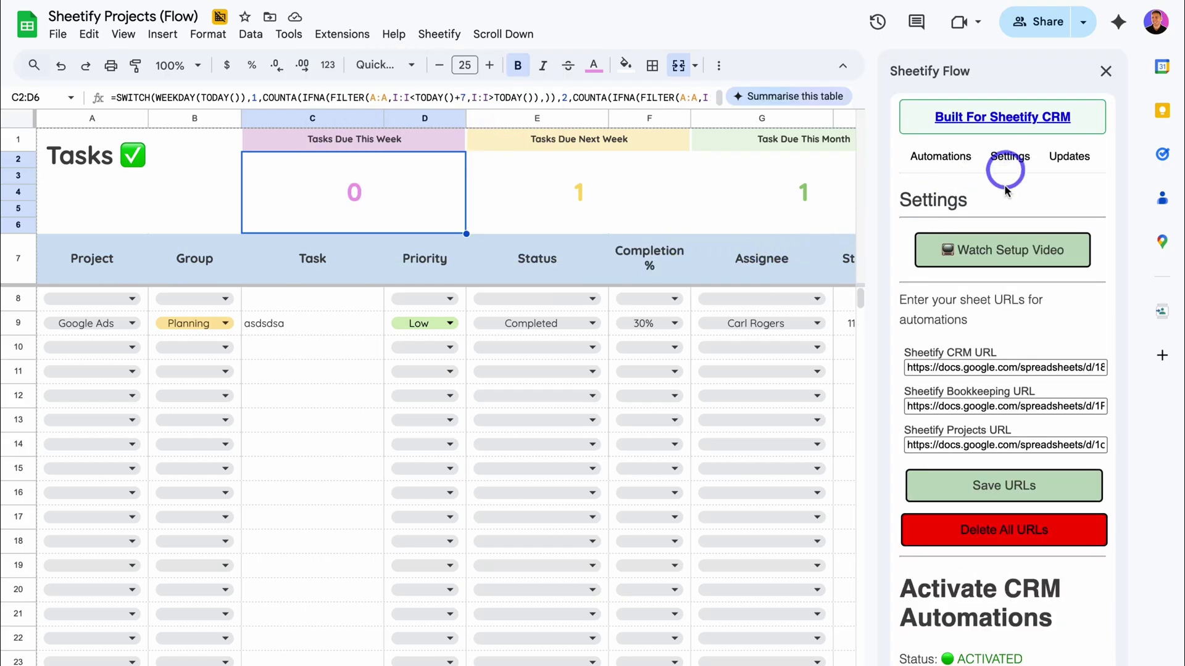
scroll(997, 277, "down", 5)
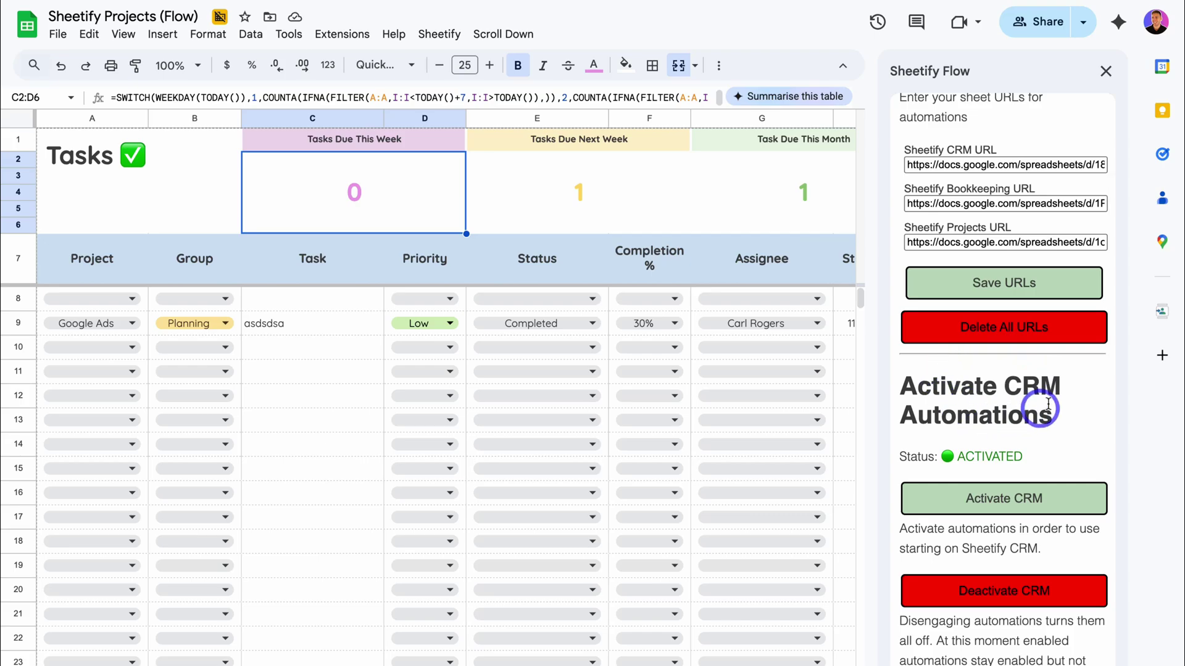
scroll(1083, 447, "down", 7)
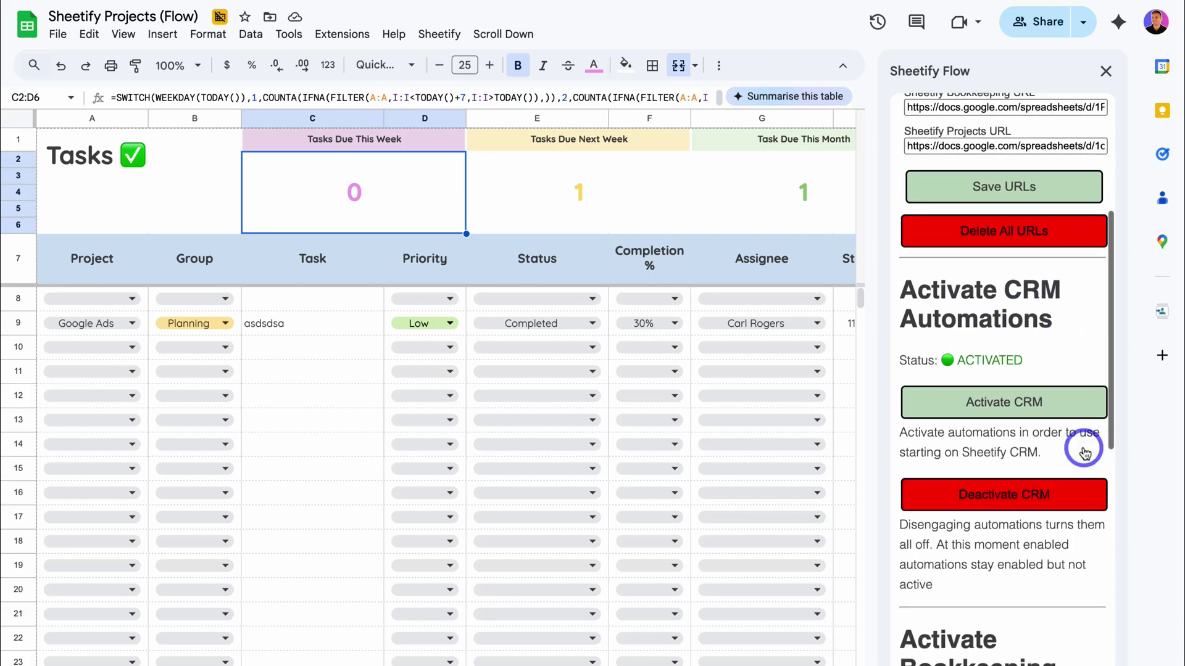
scroll(1084, 452, "down", 5)
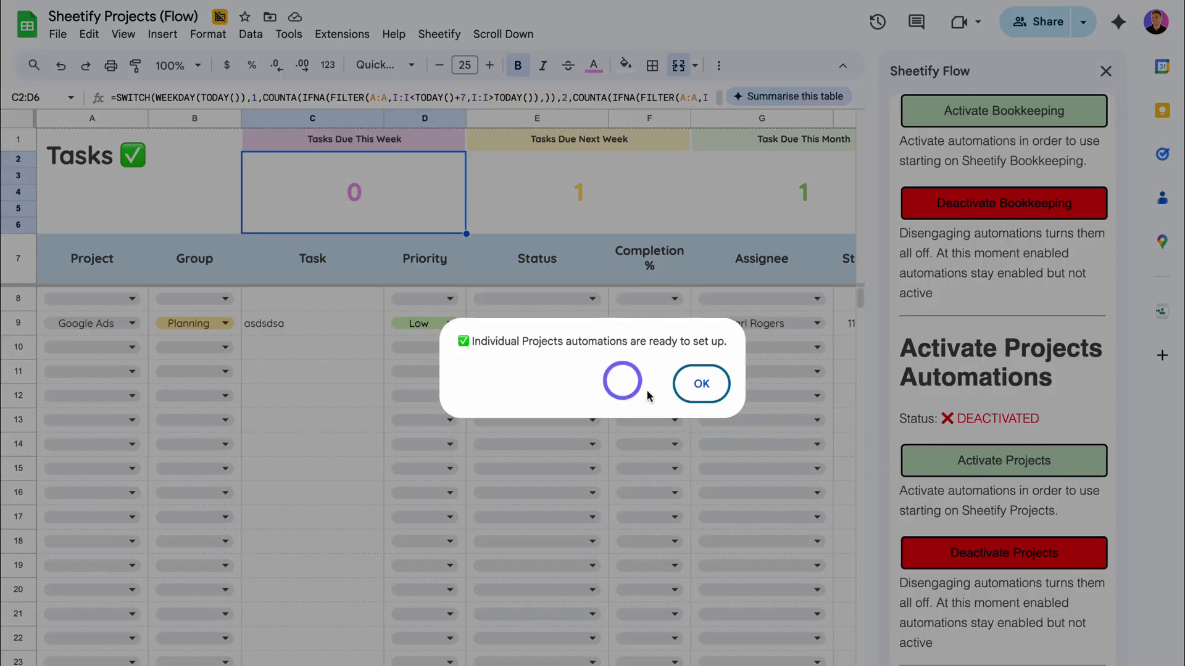
left_click(697, 384)
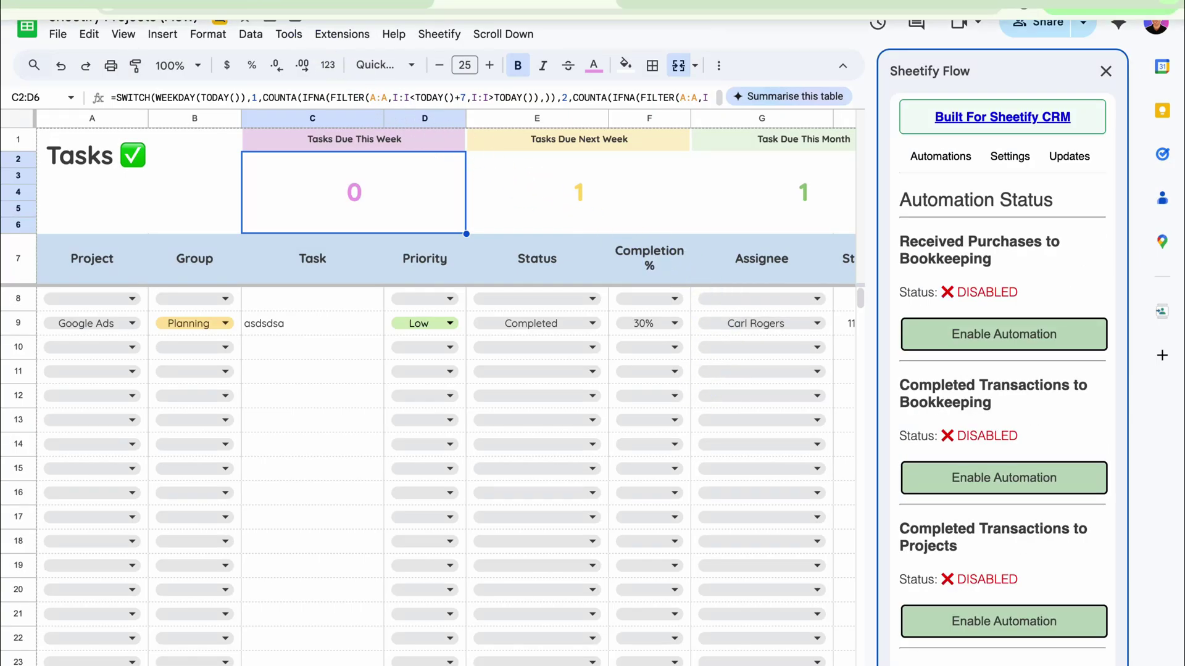
- Enable the Received Purchases to Bookkeeping automation in the Sheetify CRM (Flow) spreadsheet
left_click(140, 14)
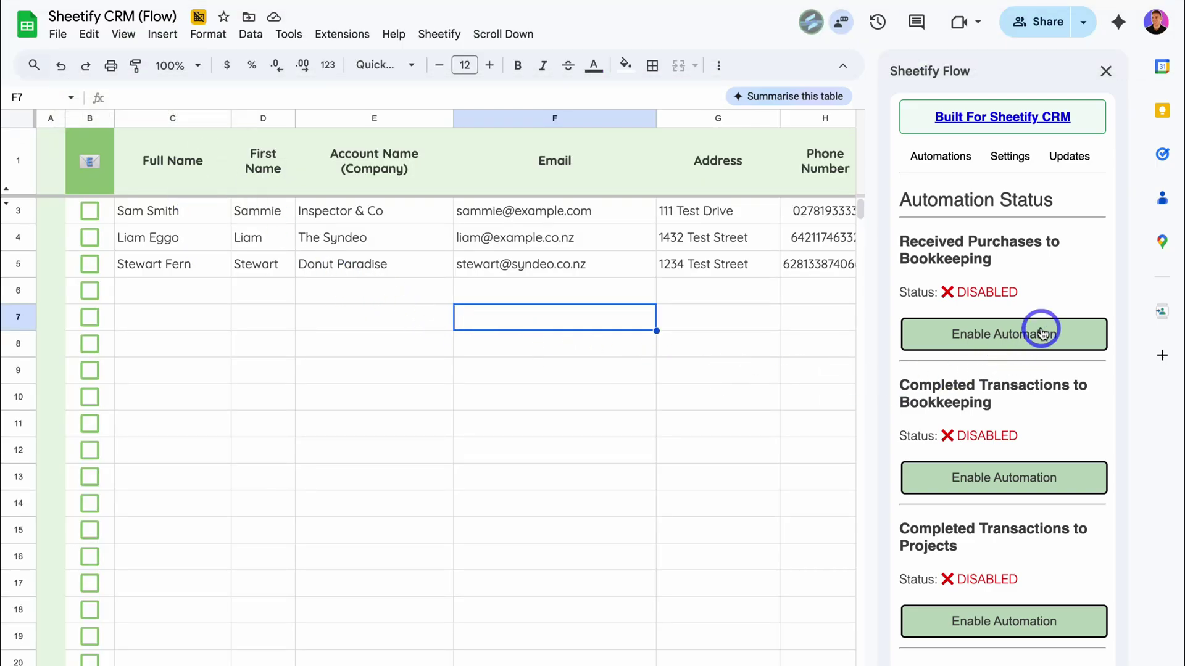
scroll(983, 331, "down", 4)
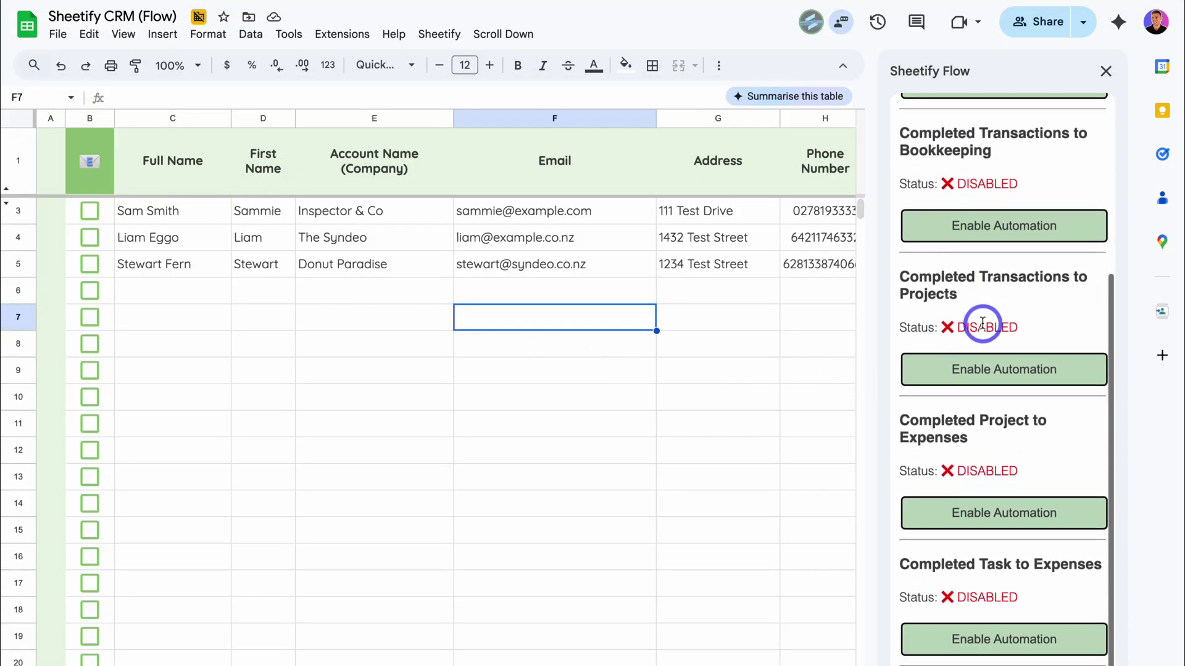
scroll(984, 329, "up", 4)
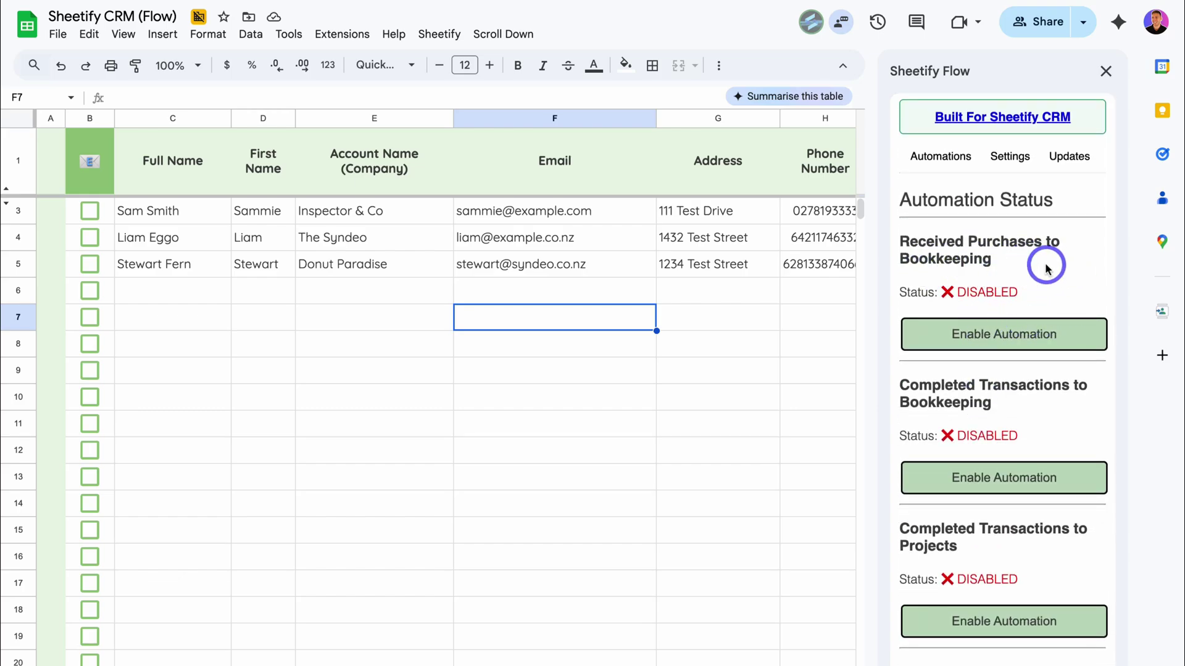
left_click(1072, 335)
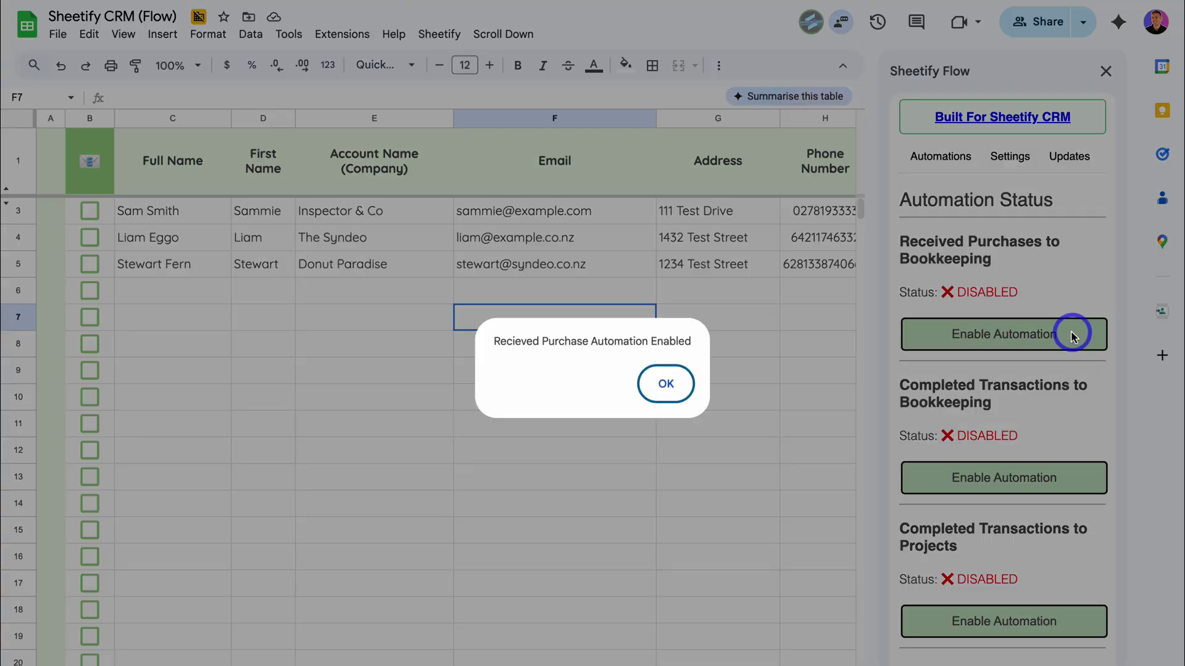
left_click(666, 388)
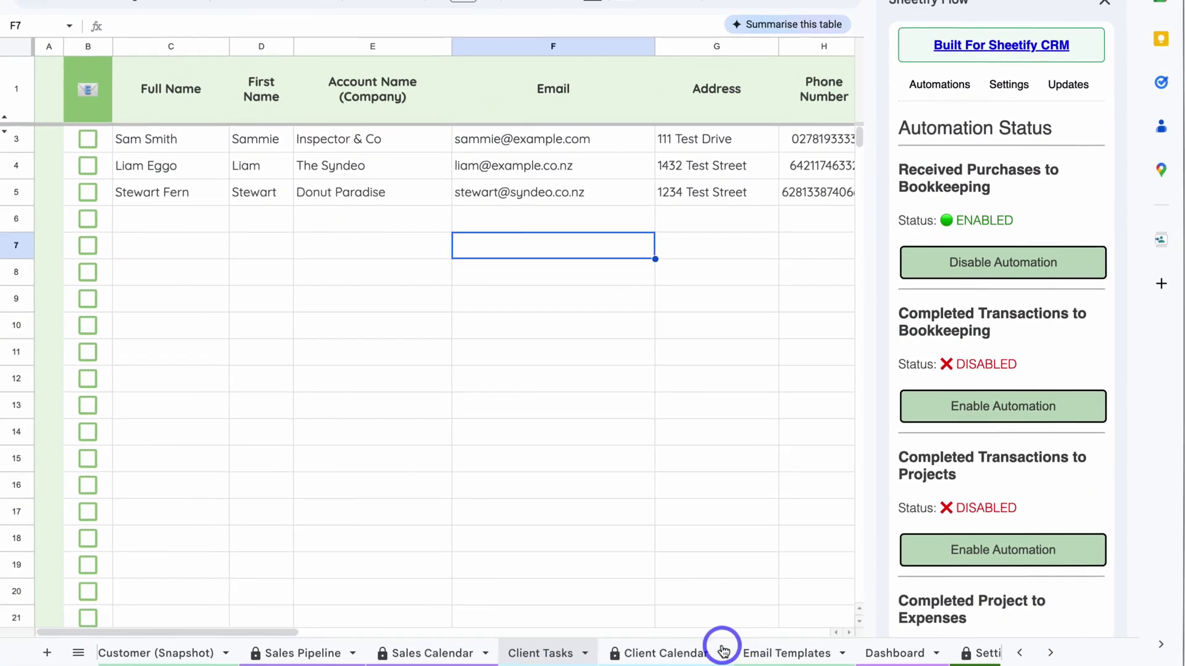
- Open the CRM's Purchases sheet and examine the Large Screens purchase in row 12, from its ID through to its notes
scroll(722, 648, "right", 5)
left_click(723, 648)
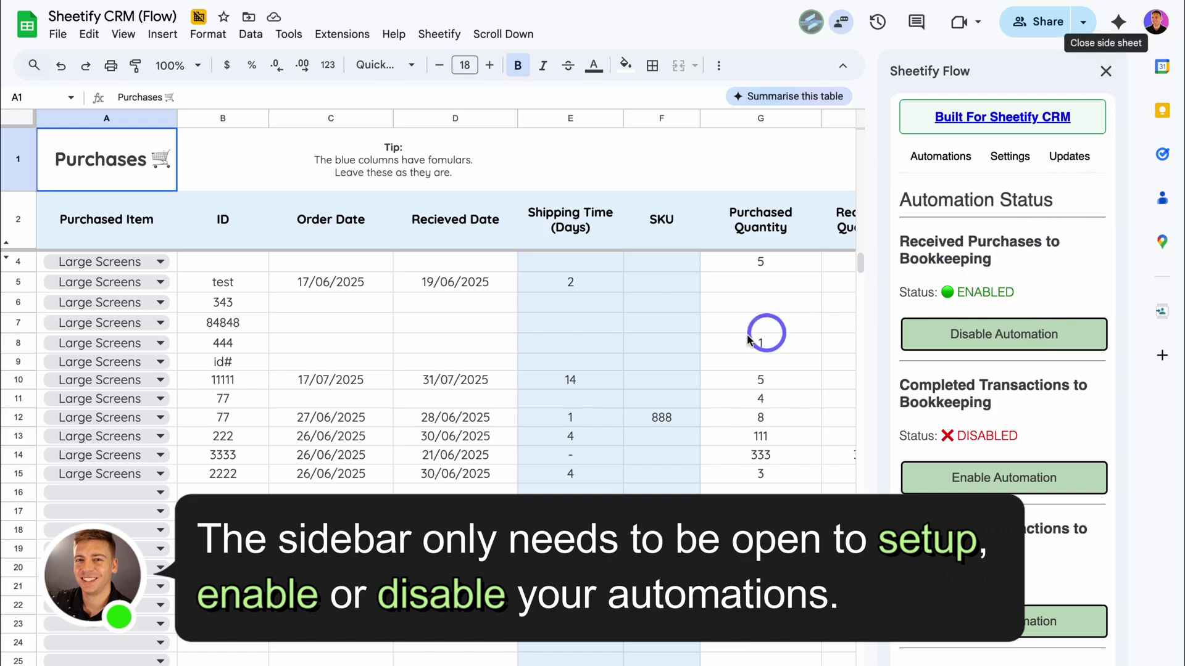
left_click(331, 567)
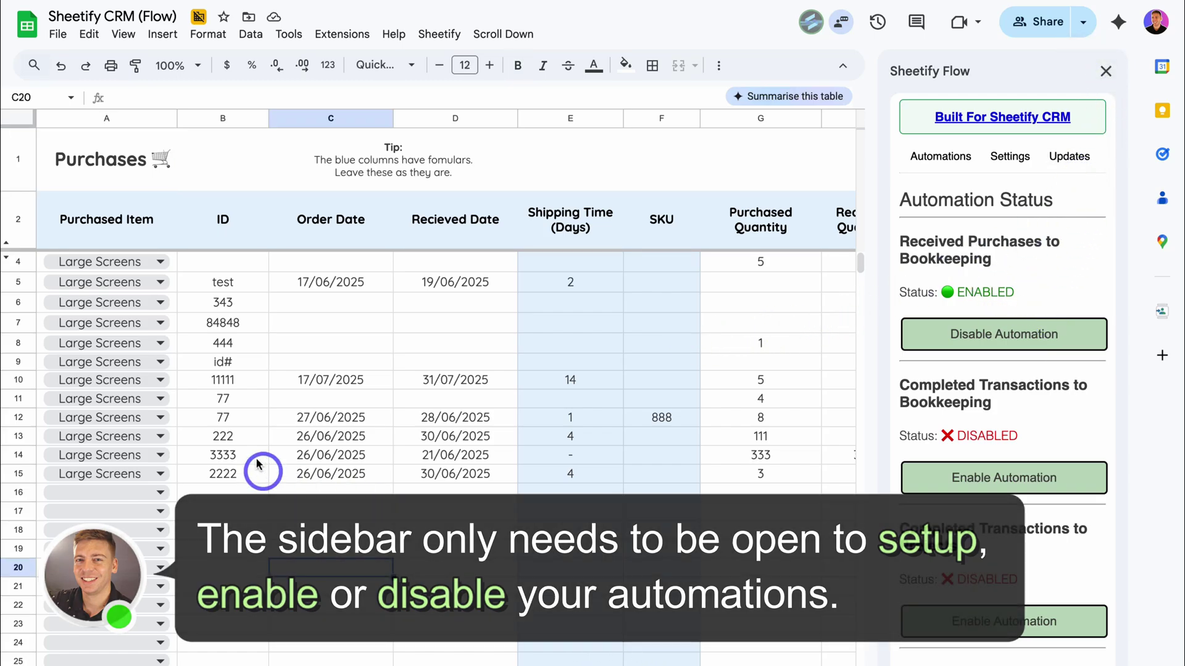
left_click(247, 422)
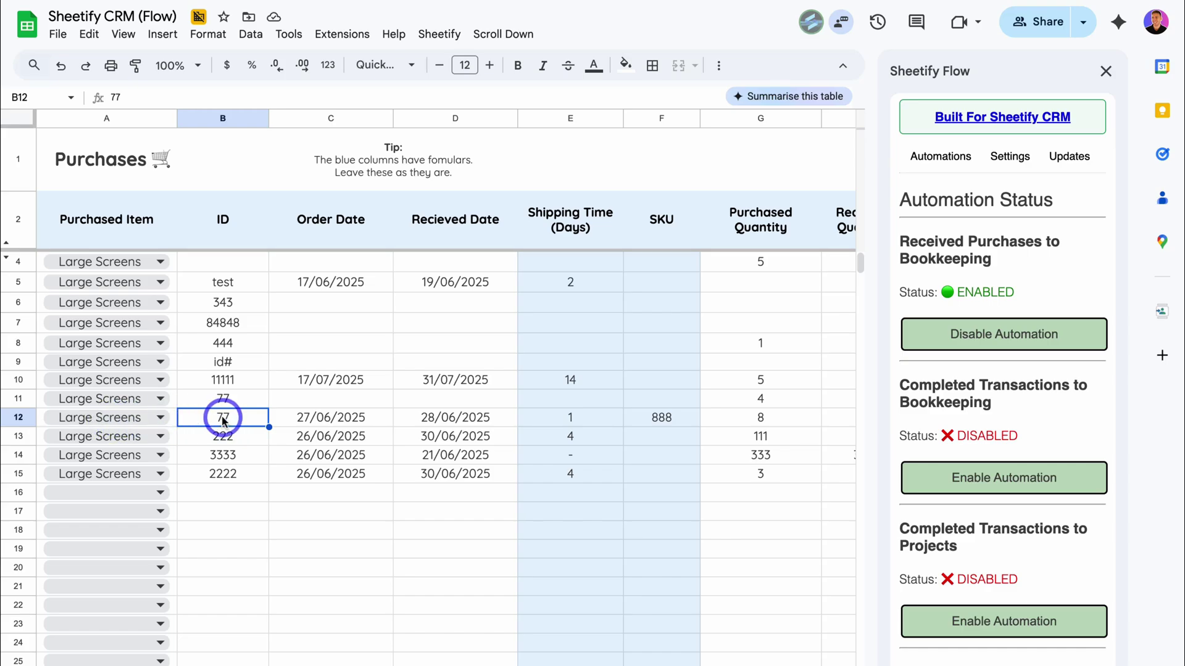
scroll(221, 419, "right", 2)
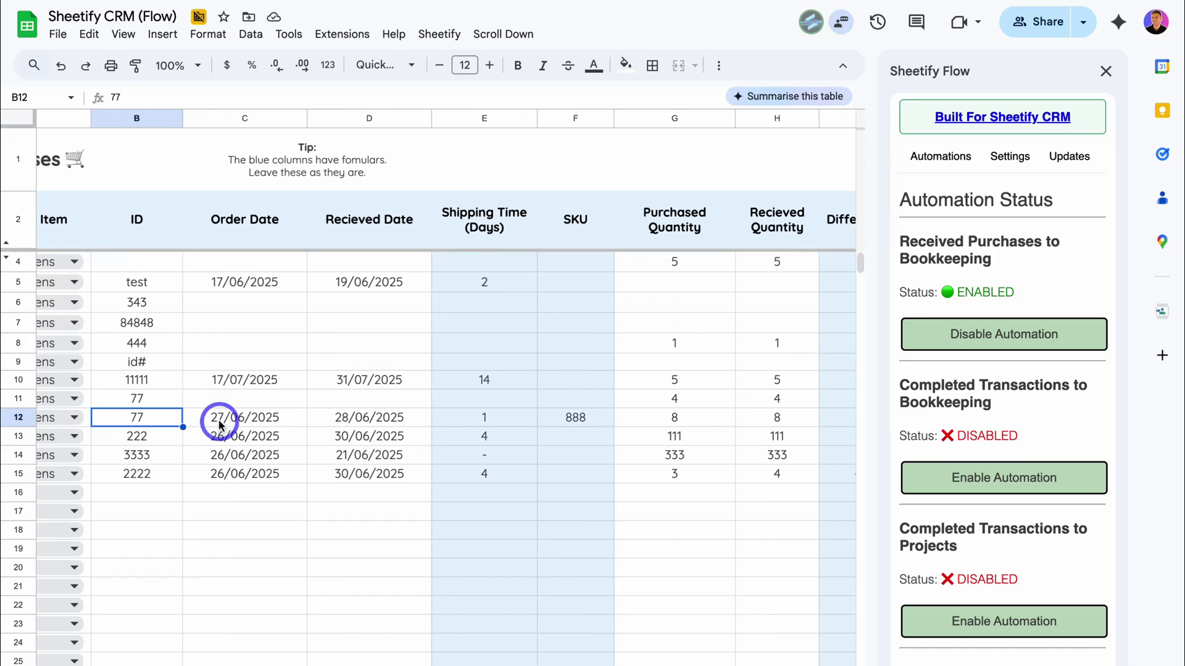
scroll(218, 419, "right", 6)
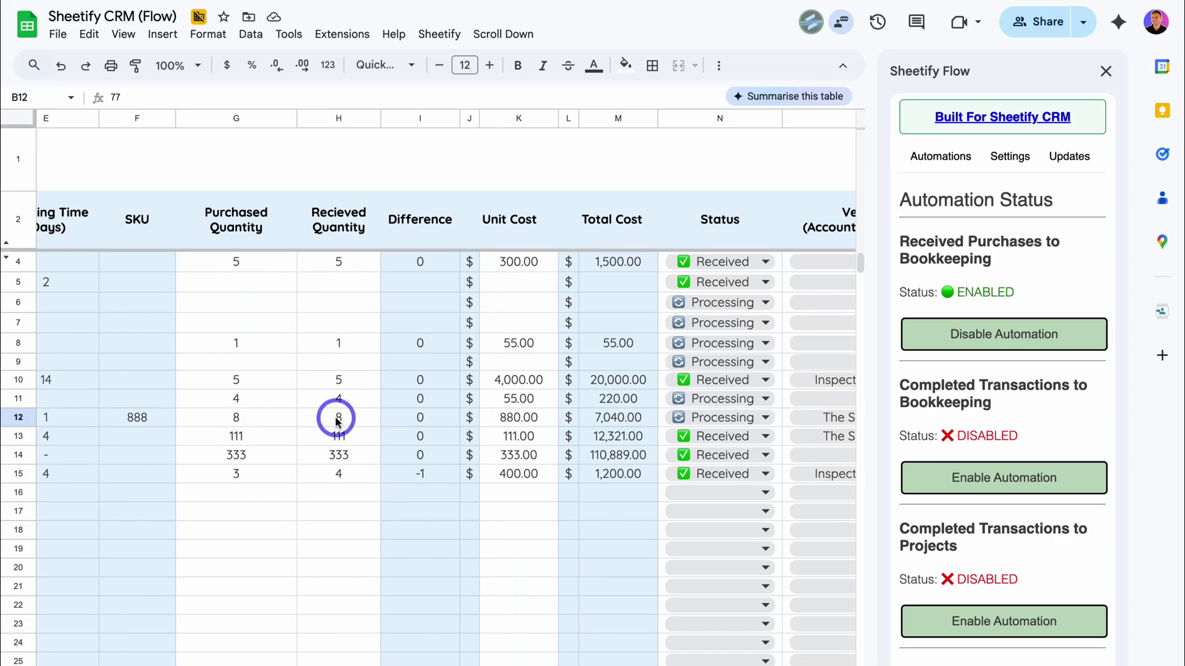
scroll(338, 422, "right", 3)
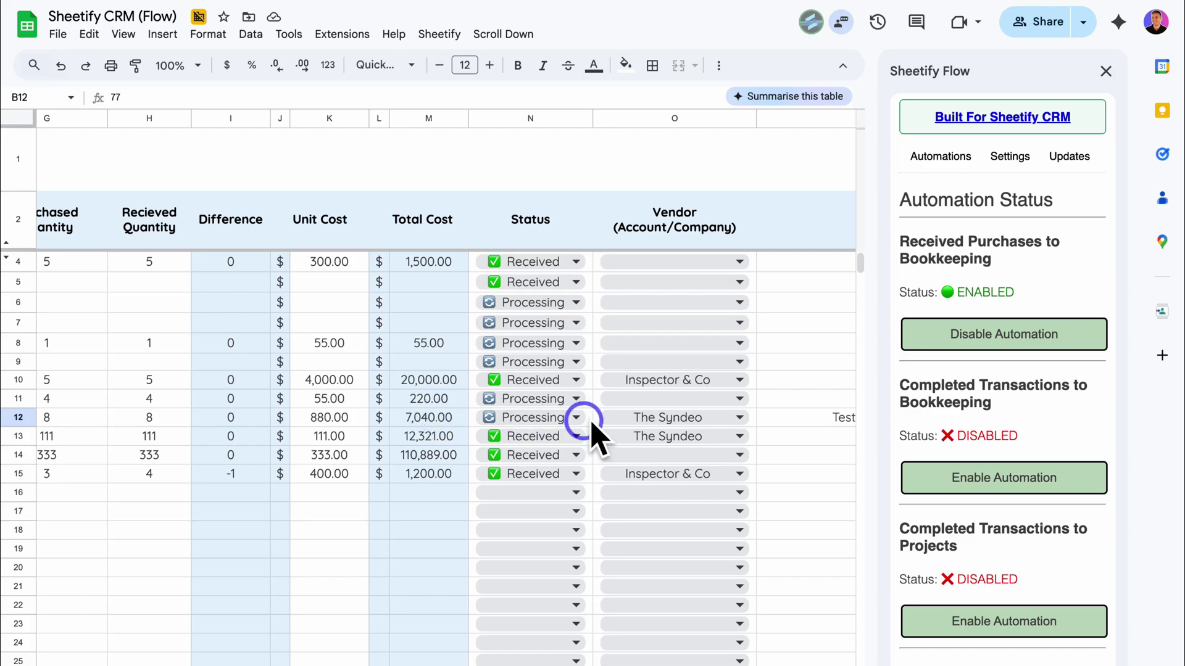
scroll(667, 417, "right", 3)
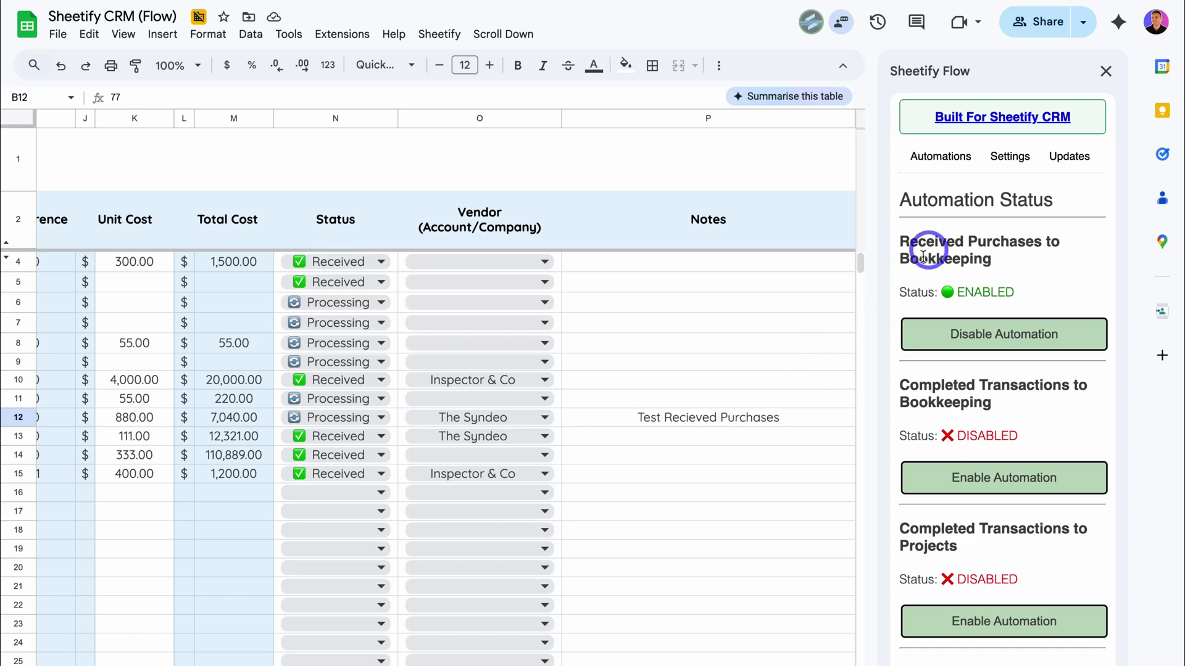
left_click(612, 418)
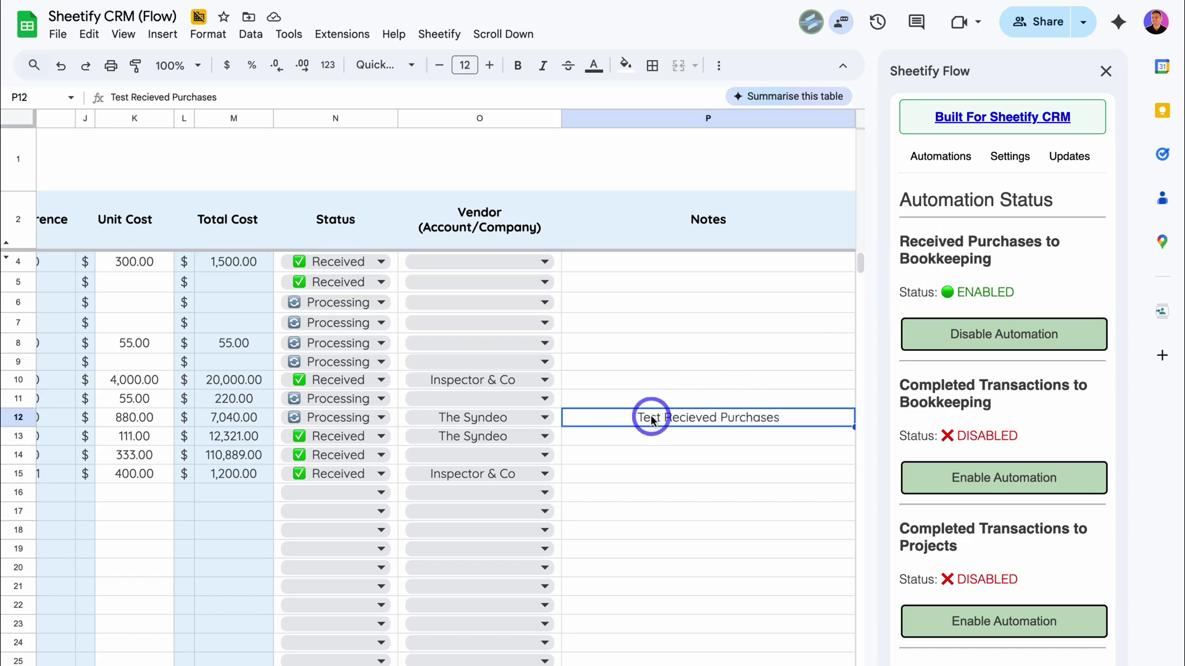
- Set the status of the Large Screens purchase in row 12 to Received
scroll(648, 417, "left", 3)
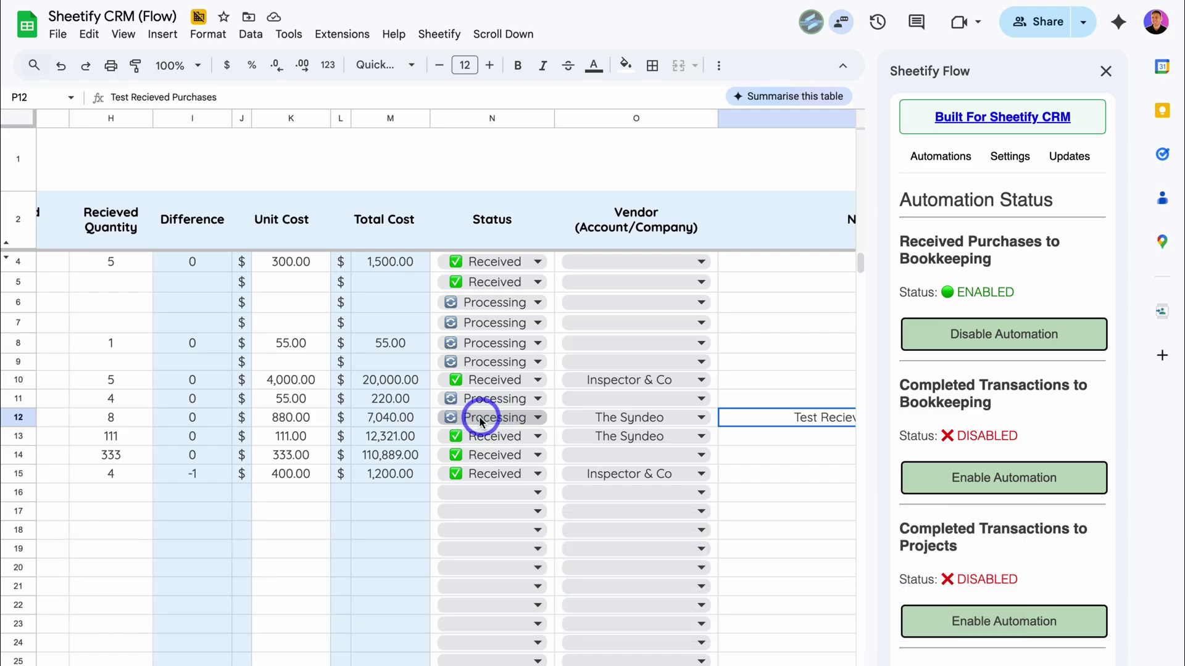
left_click(482, 419)
left_click(526, 441)
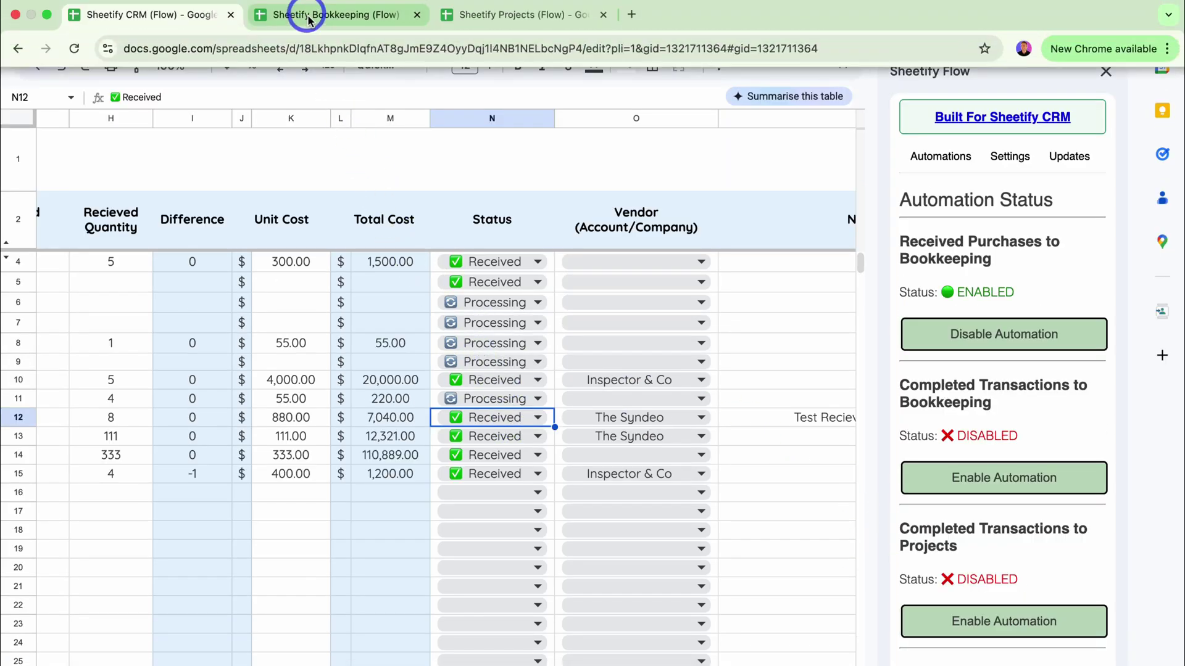
- In the Sheetify Bookkeeping (Flow) Expenses sheet, set the category of the Large Screens expense in row 8 to Cost of Goods Sold
left_click(368, 10)
left_click(73, 263)
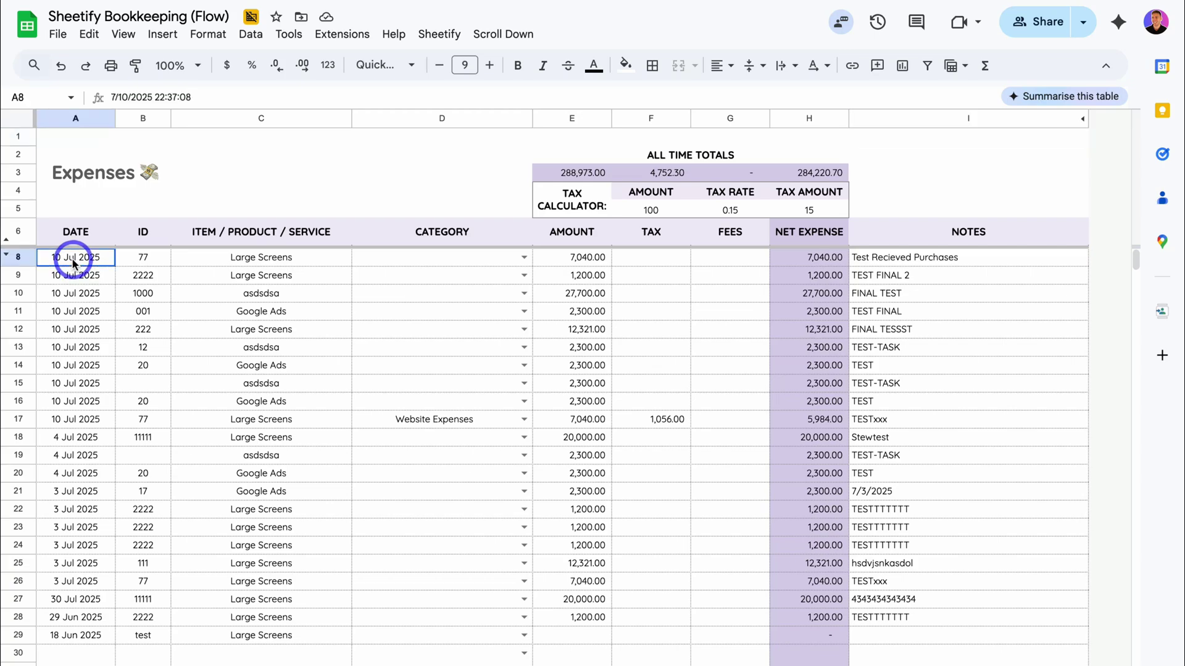
left_click(143, 259)
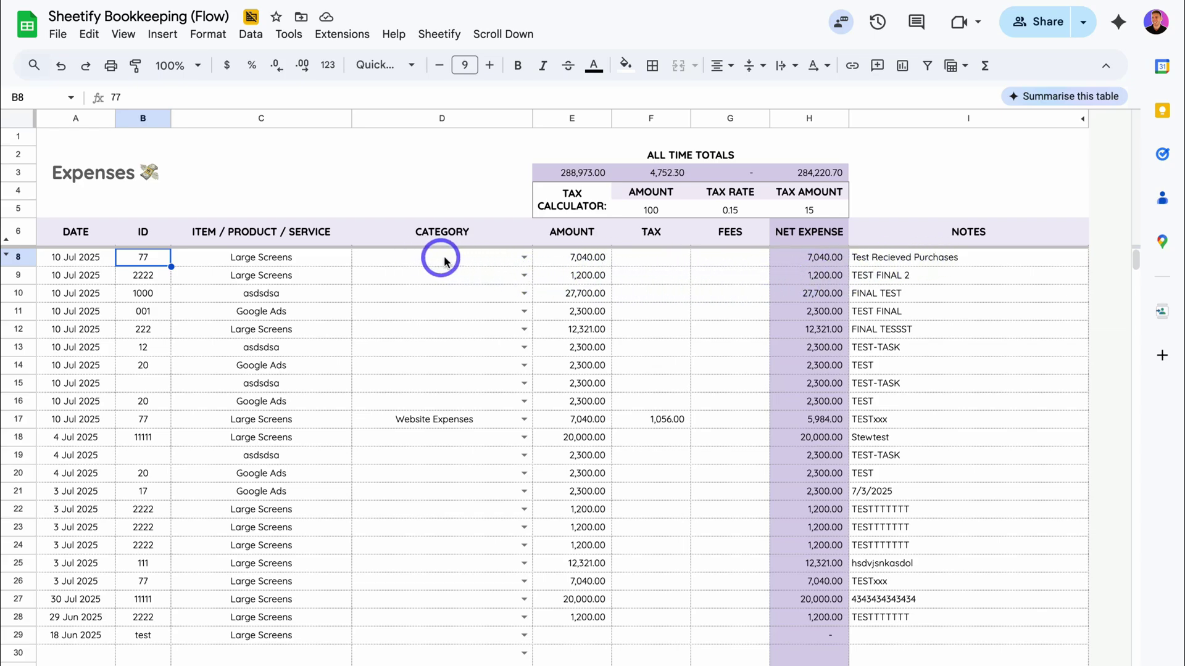
left_click(523, 257)
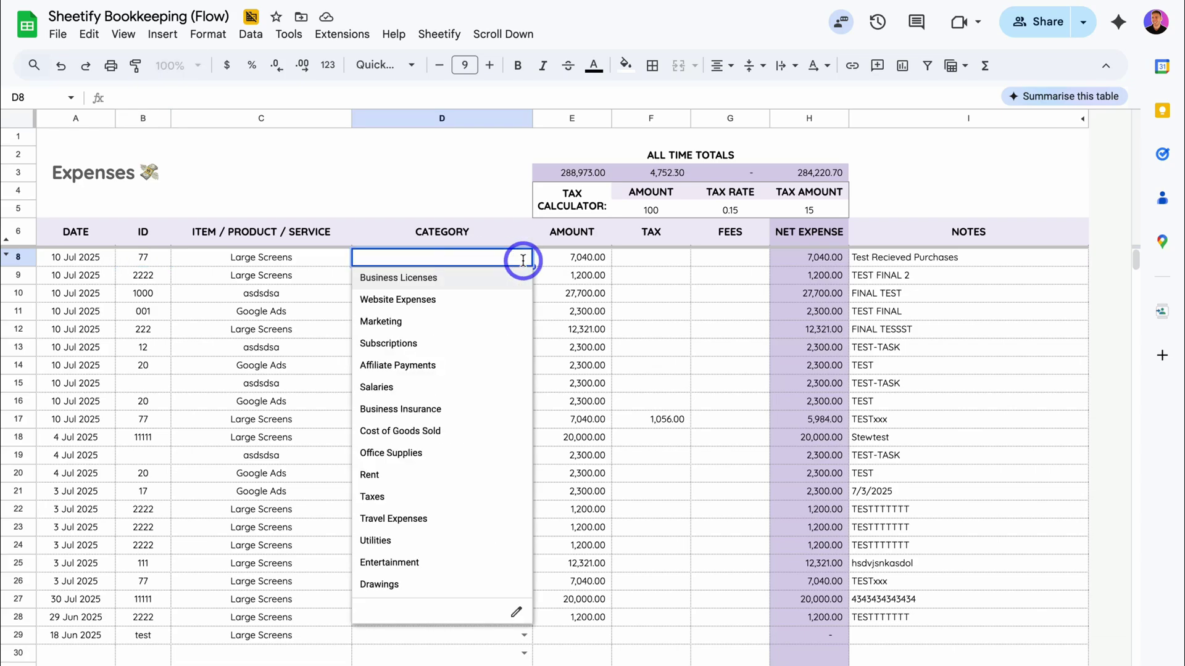
left_click(472, 430)
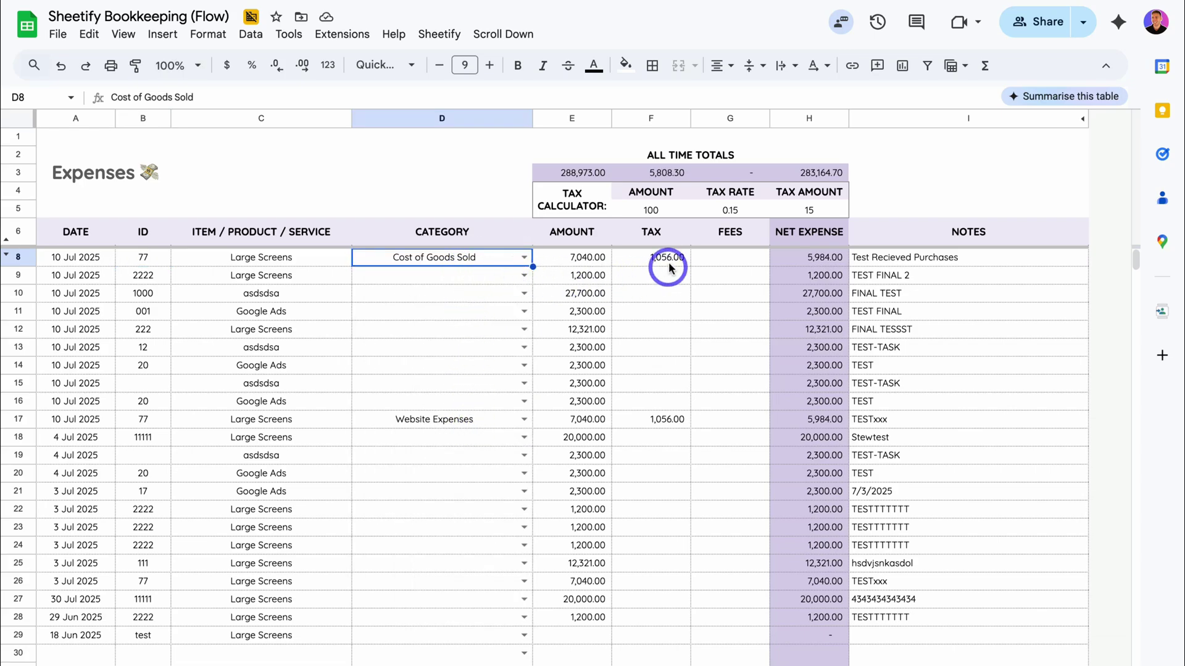
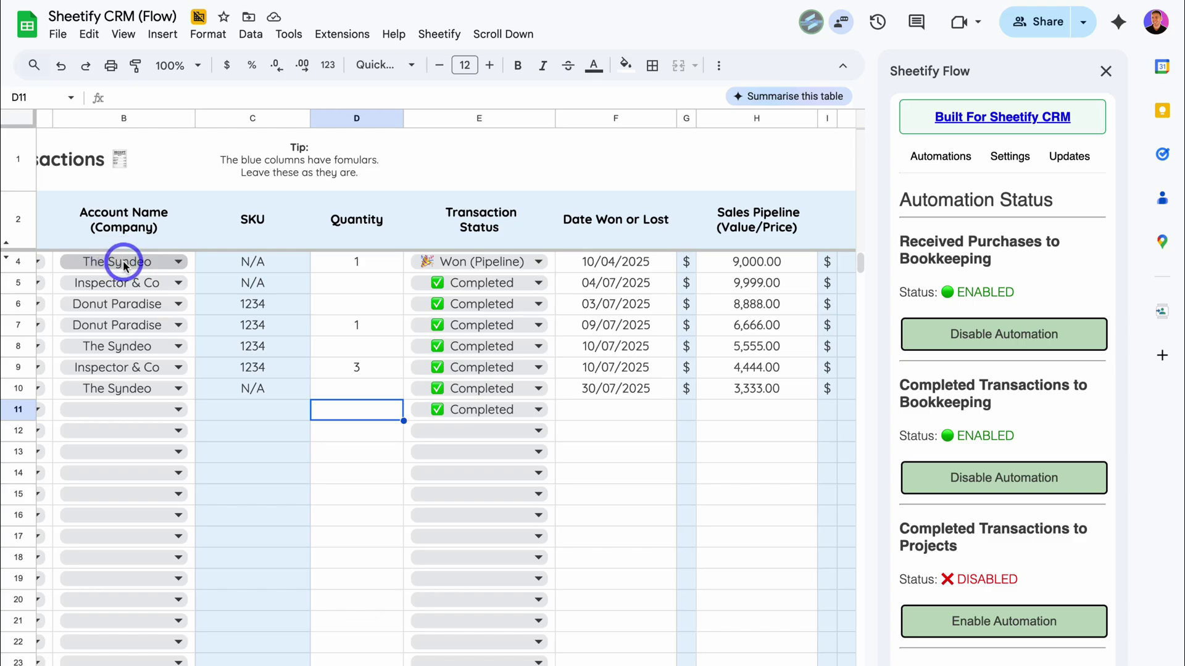
- In the CRM's transactions sheet, review The Syndeo's row 4 through to its invoice columns and set its transaction status to Completed
scroll(169, 253, "right", 5)
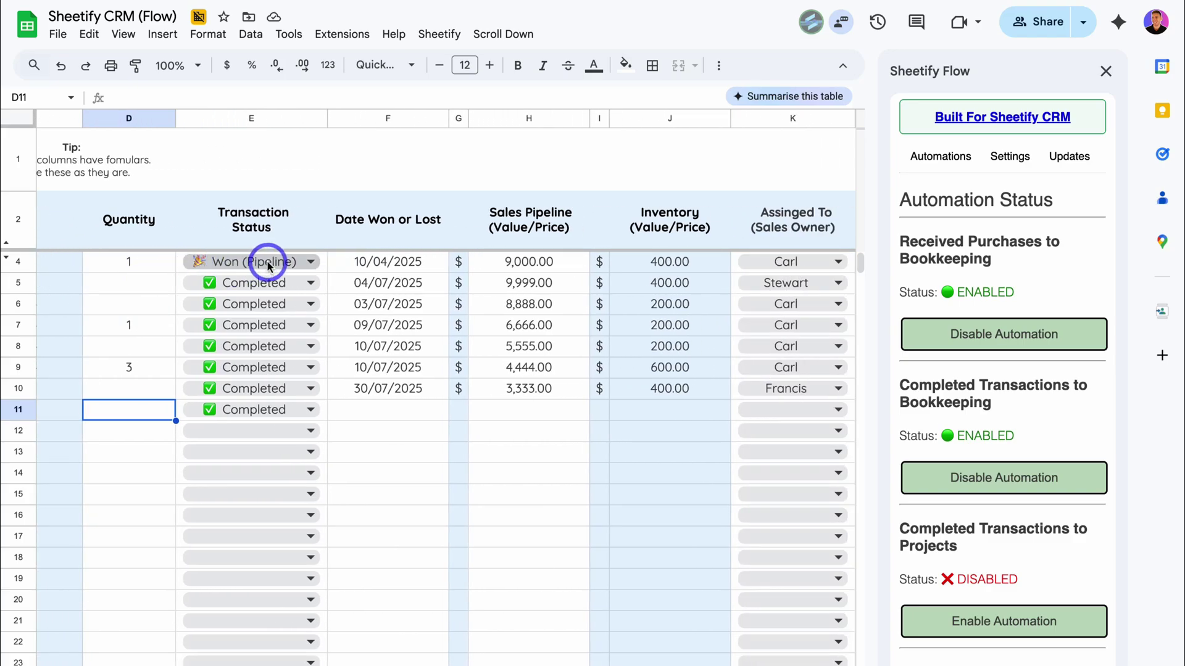
scroll(267, 265, "right", 2)
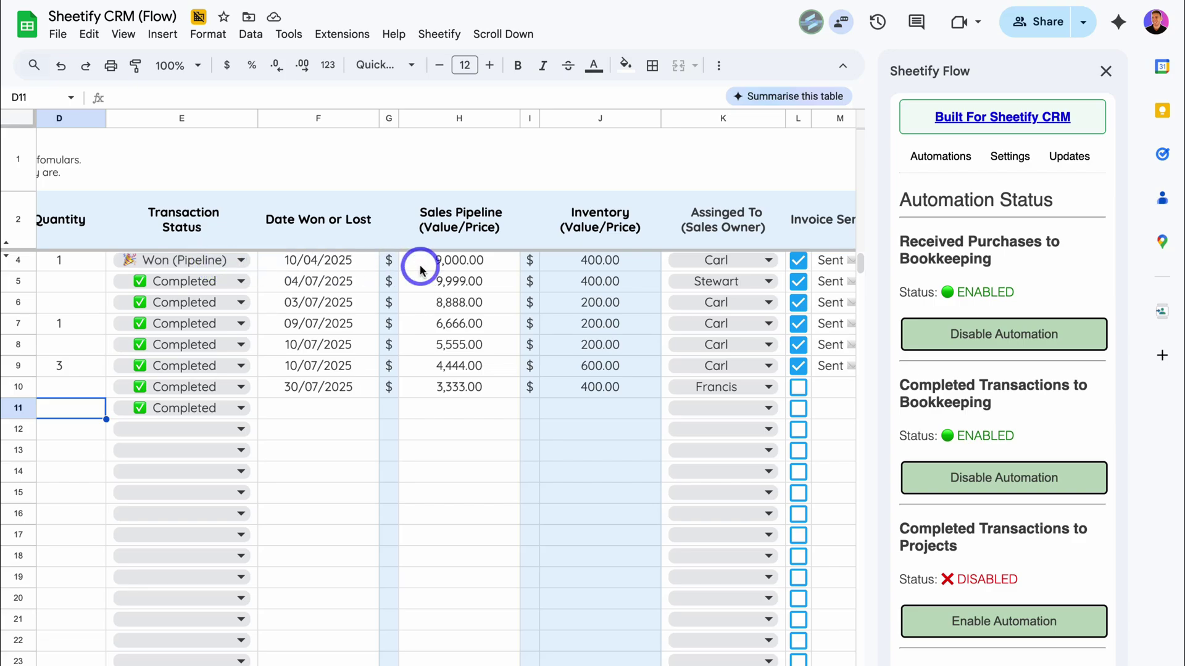
scroll(428, 266, "right", 4)
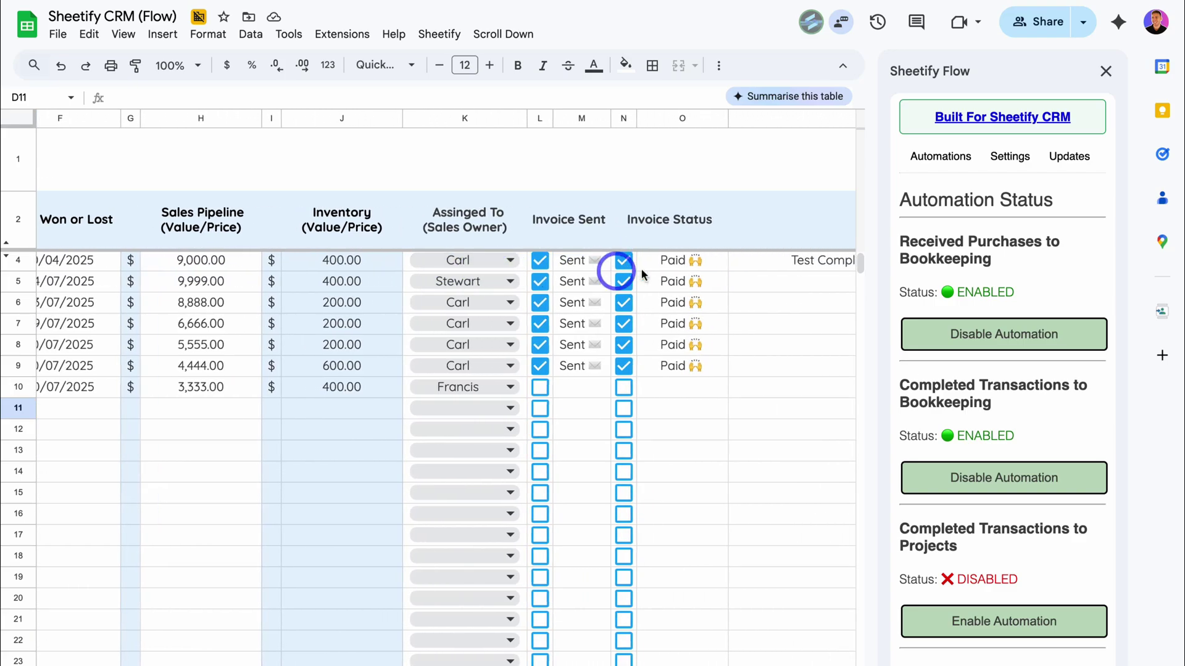
scroll(646, 269, "left", 6)
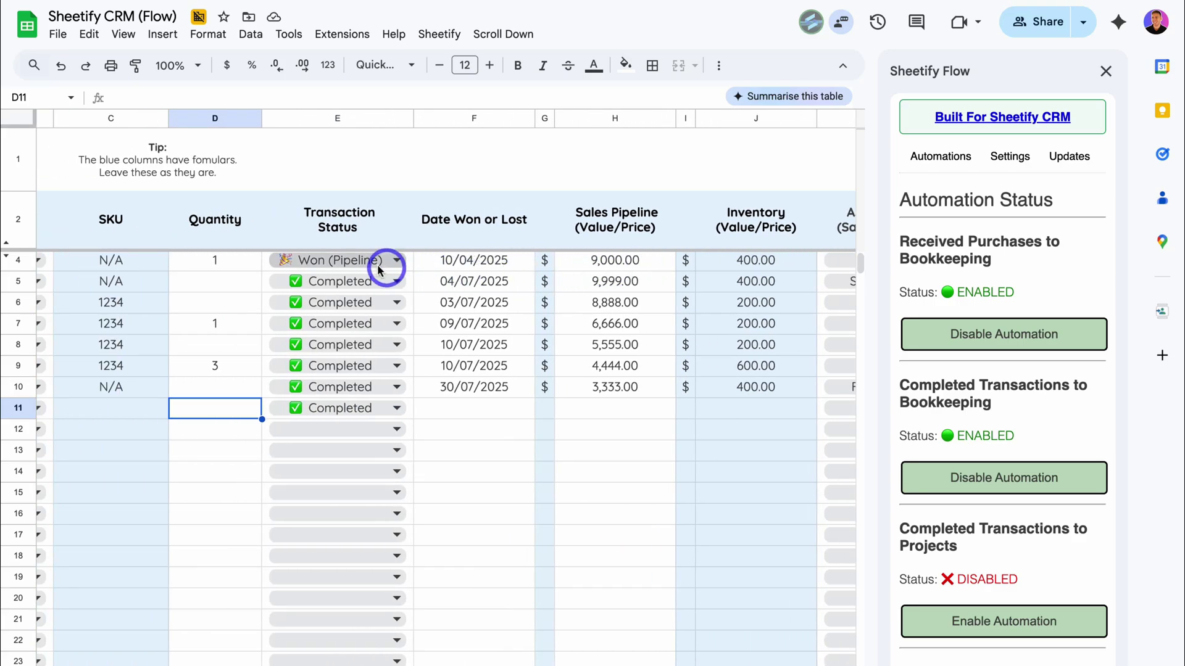
left_click(372, 264)
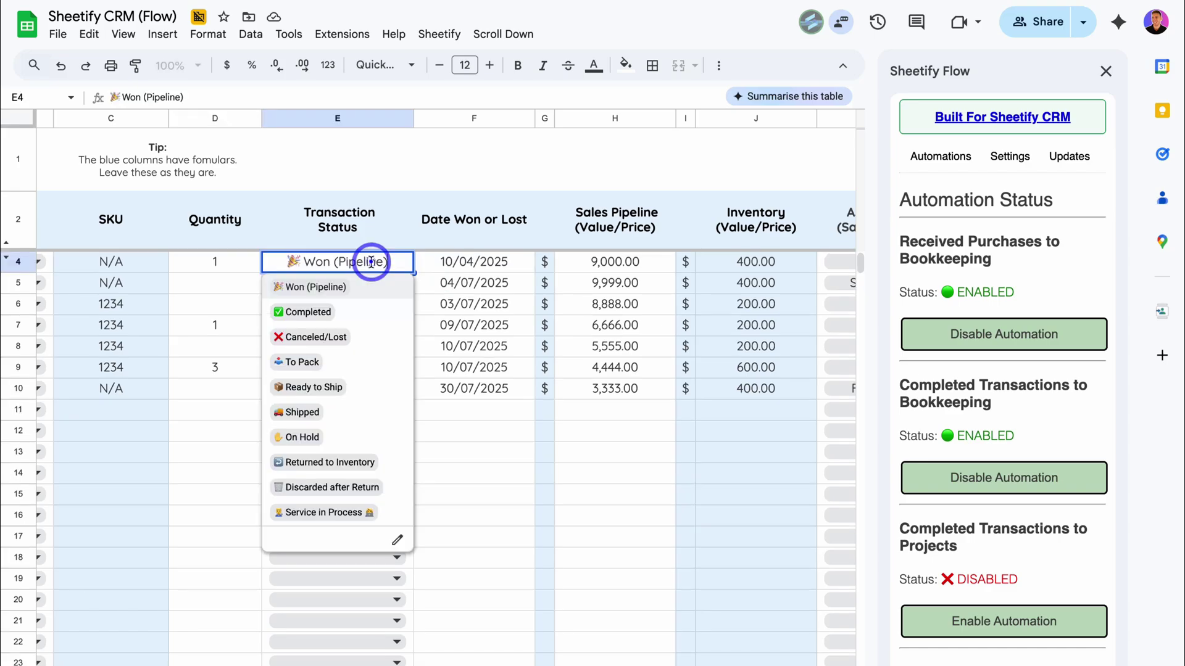
left_click(361, 313)
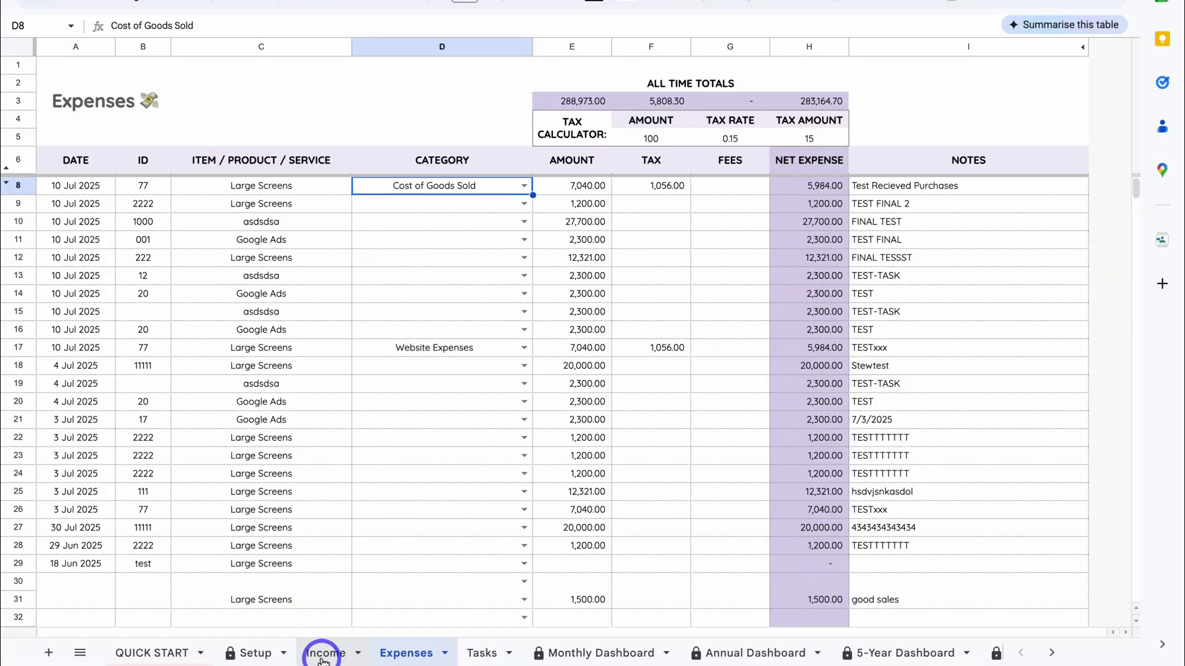
- In the Sheetify Bookkeeping (Flow) Income sheet, set the category of the Google Ads income in row 8 to Web Service
left_click(322, 654)
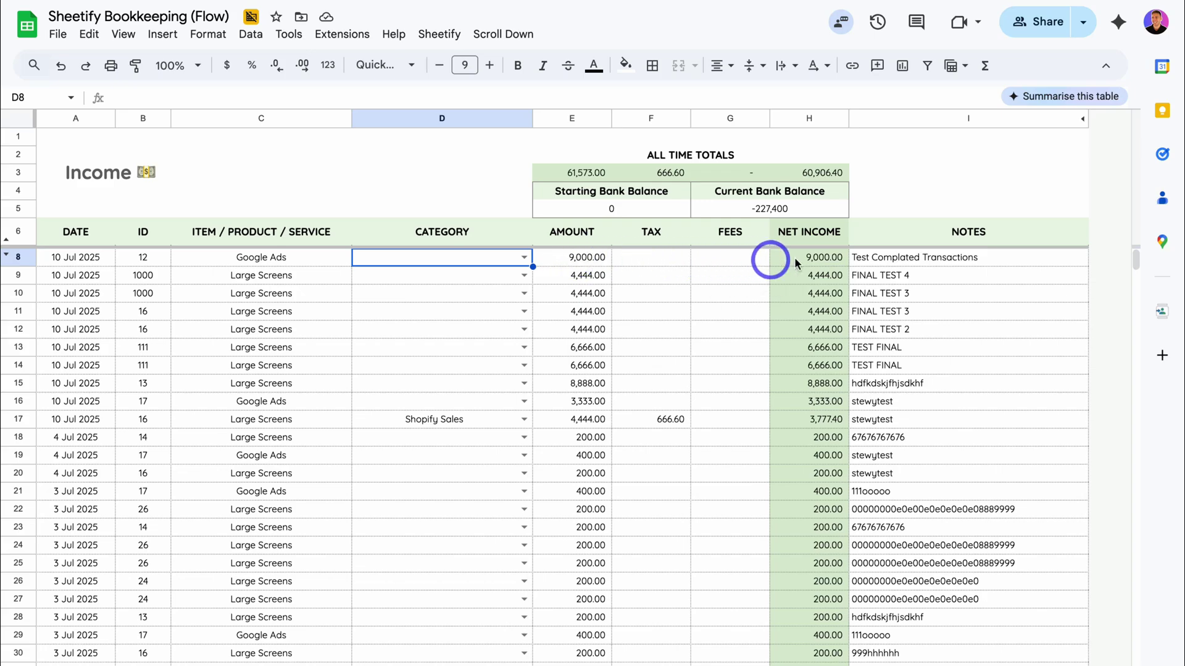
left_click(524, 258)
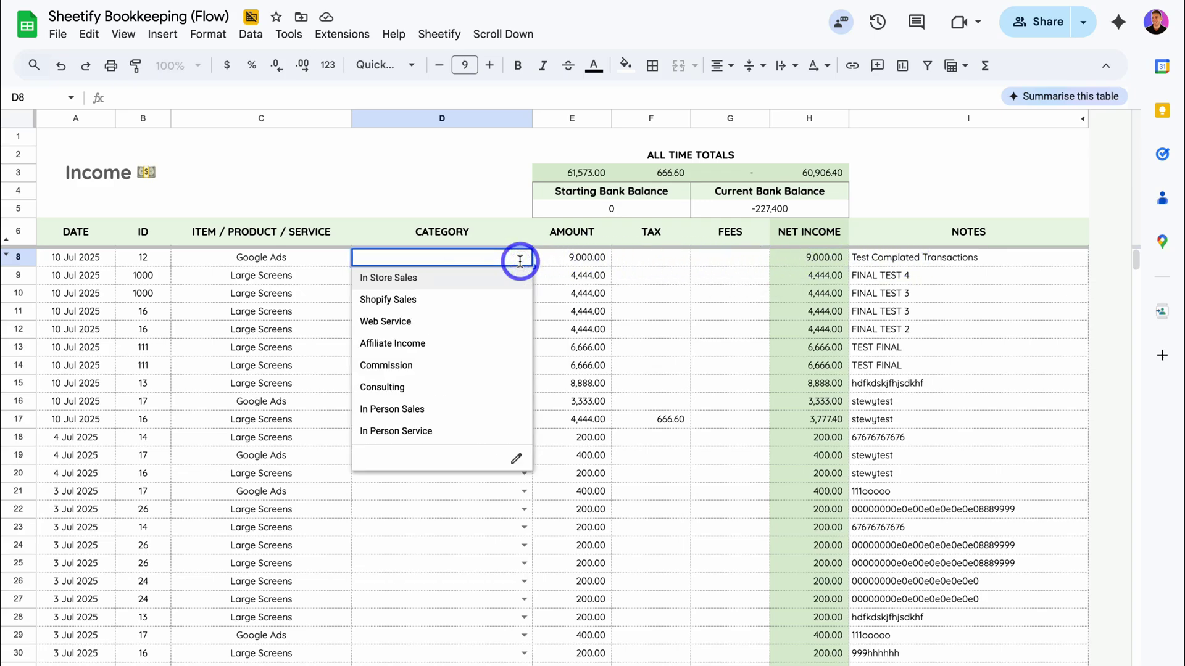
left_click(449, 320)
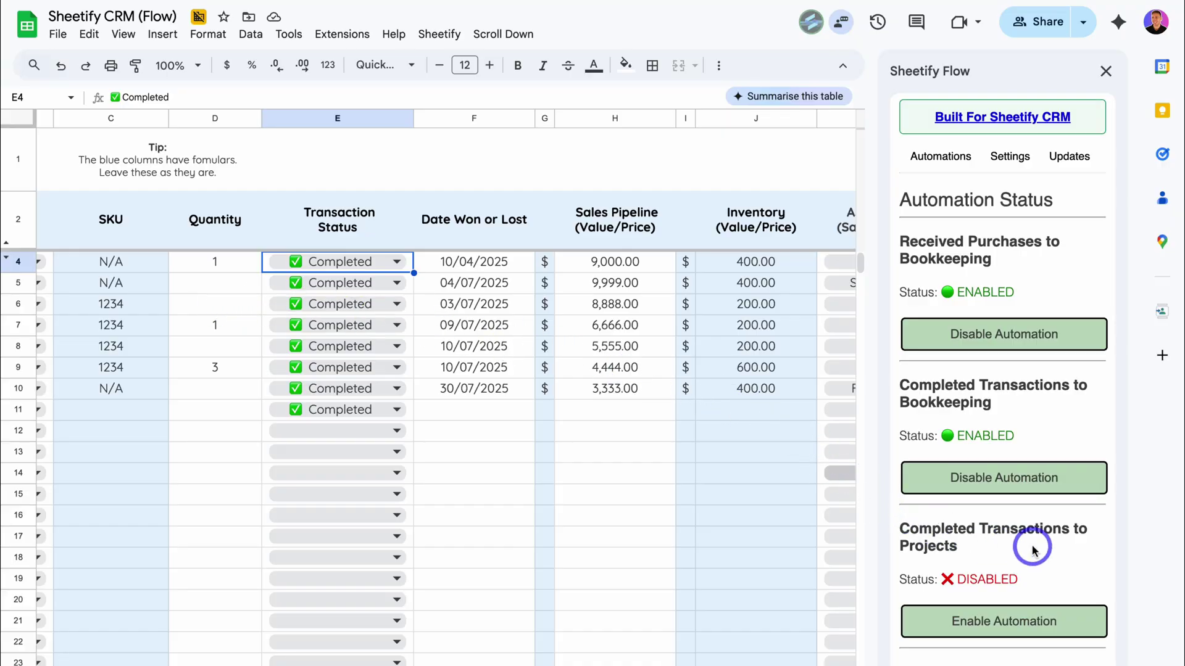
- Enable the Completed Transactions to Projects automation in the Sheetify CRM (Flow) spreadsheet
scroll(1036, 548, "down", 2)
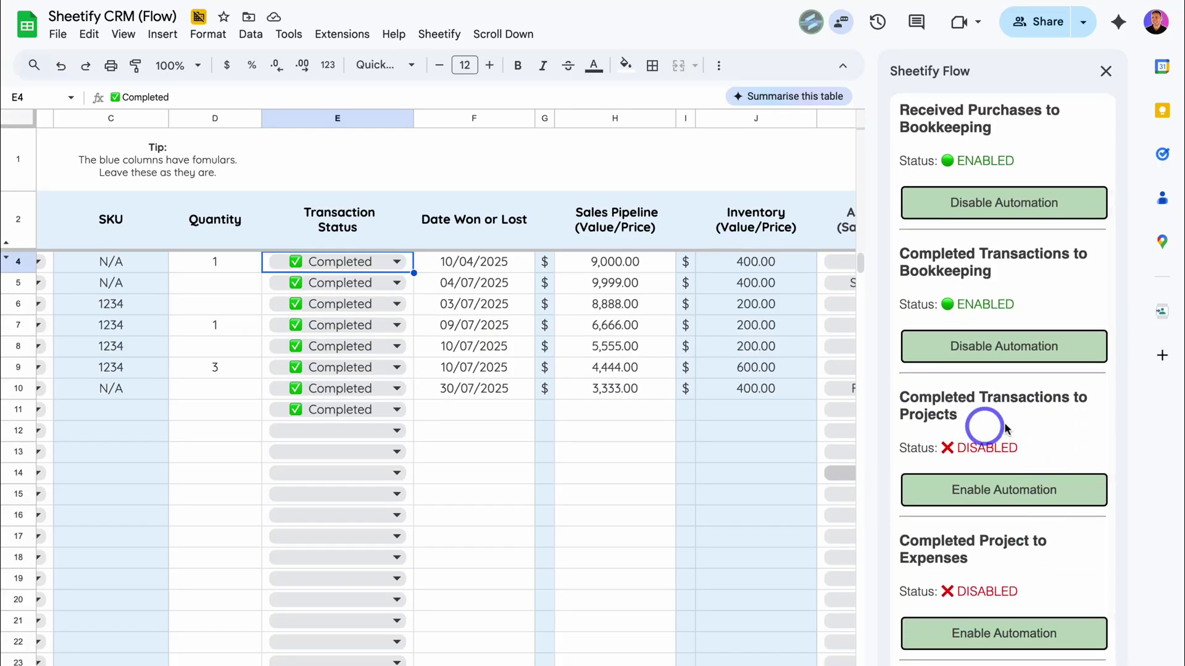
left_click(988, 489)
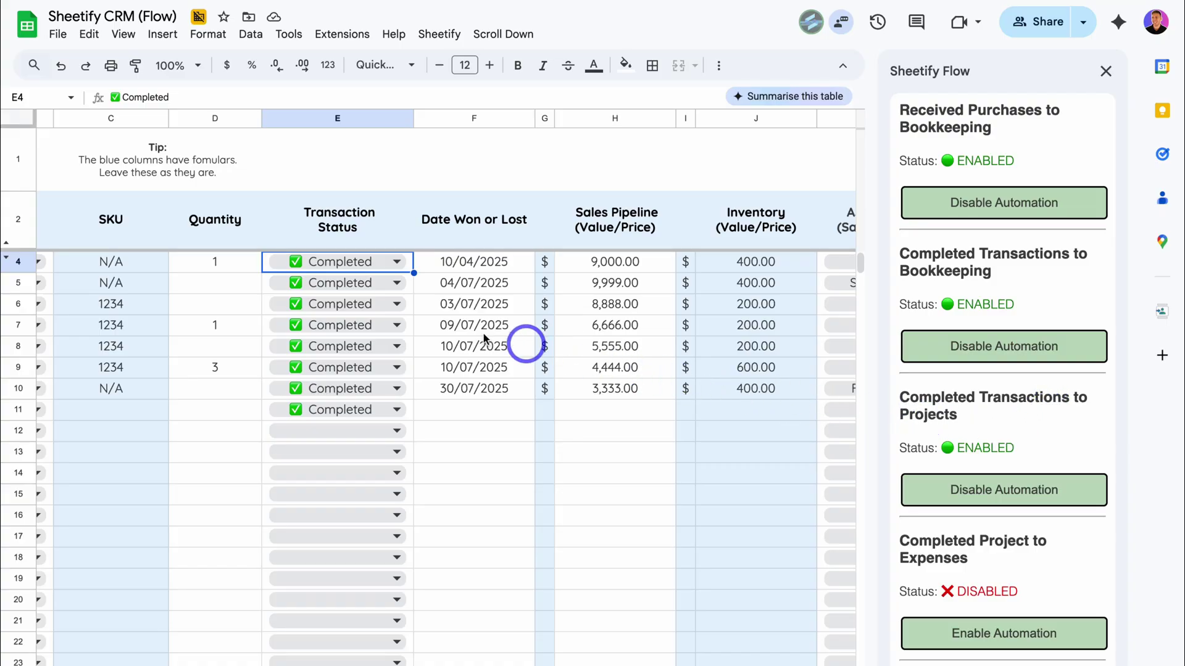
- Set the Inspector & Co transaction in row 5 to Won (Pipeline) and enter "Test Transactions to Projects" as its note
left_click(344, 282)
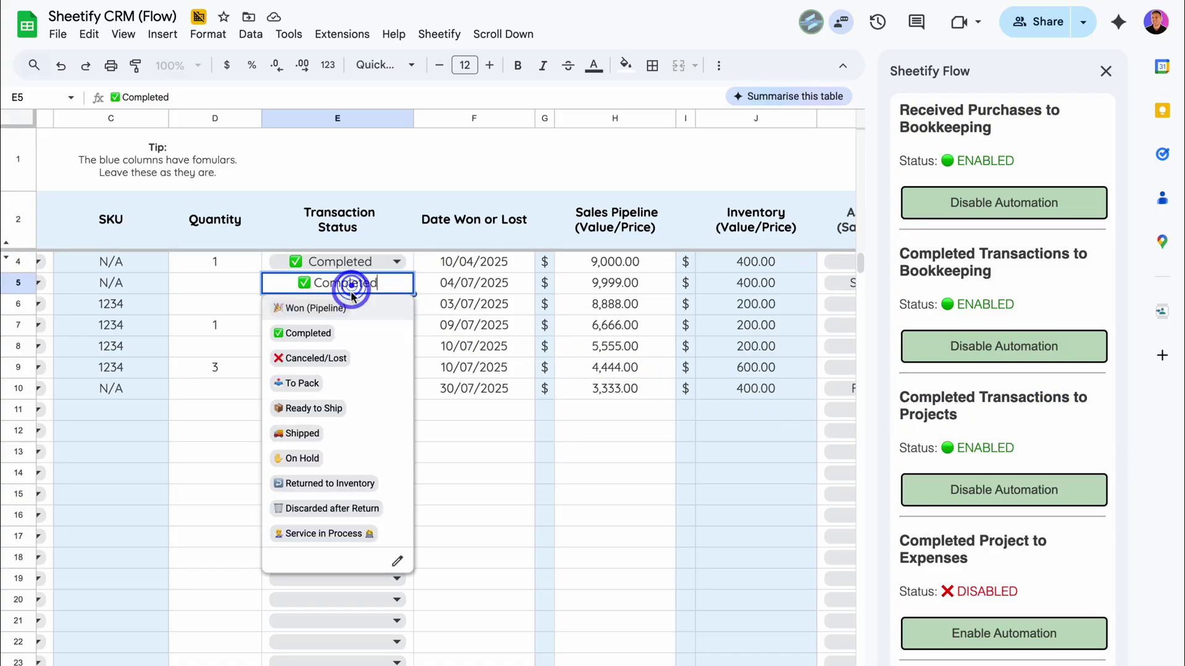
left_click(365, 306)
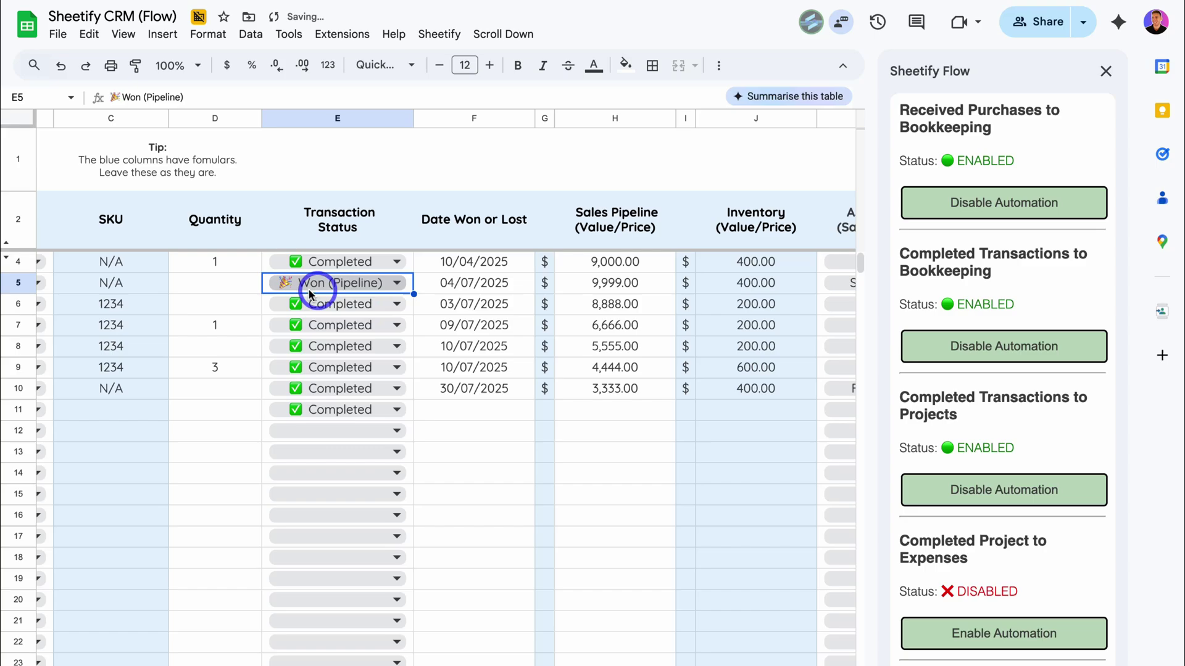
scroll(344, 286, "right", 10)
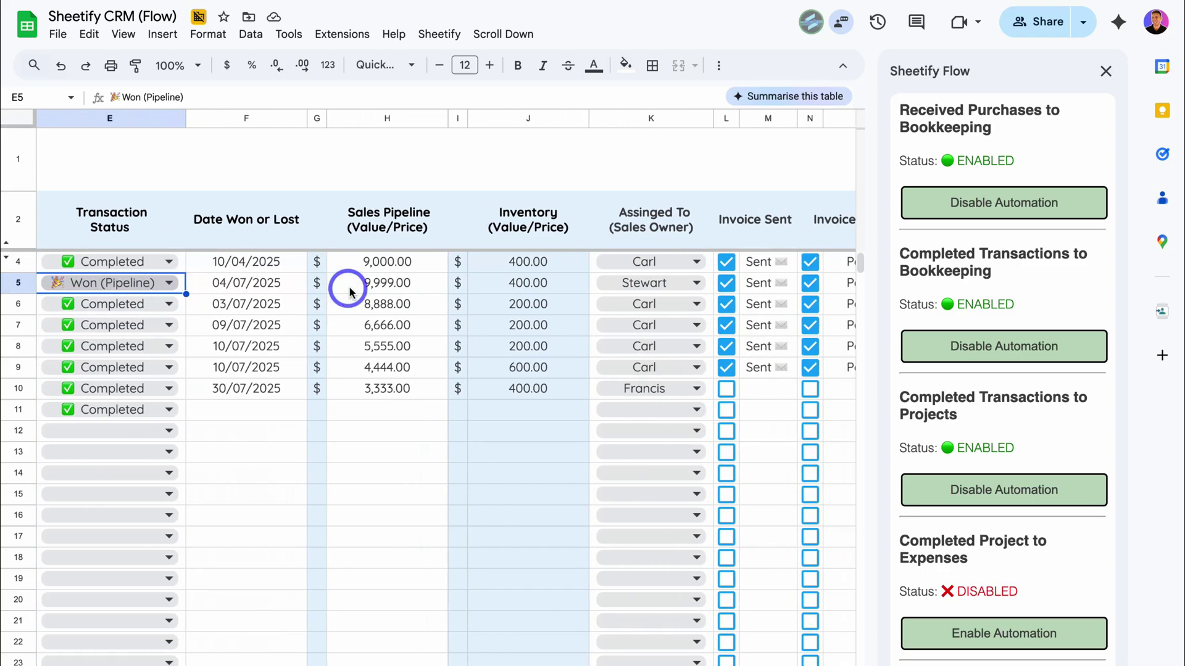
scroll(505, 298, "right", 1)
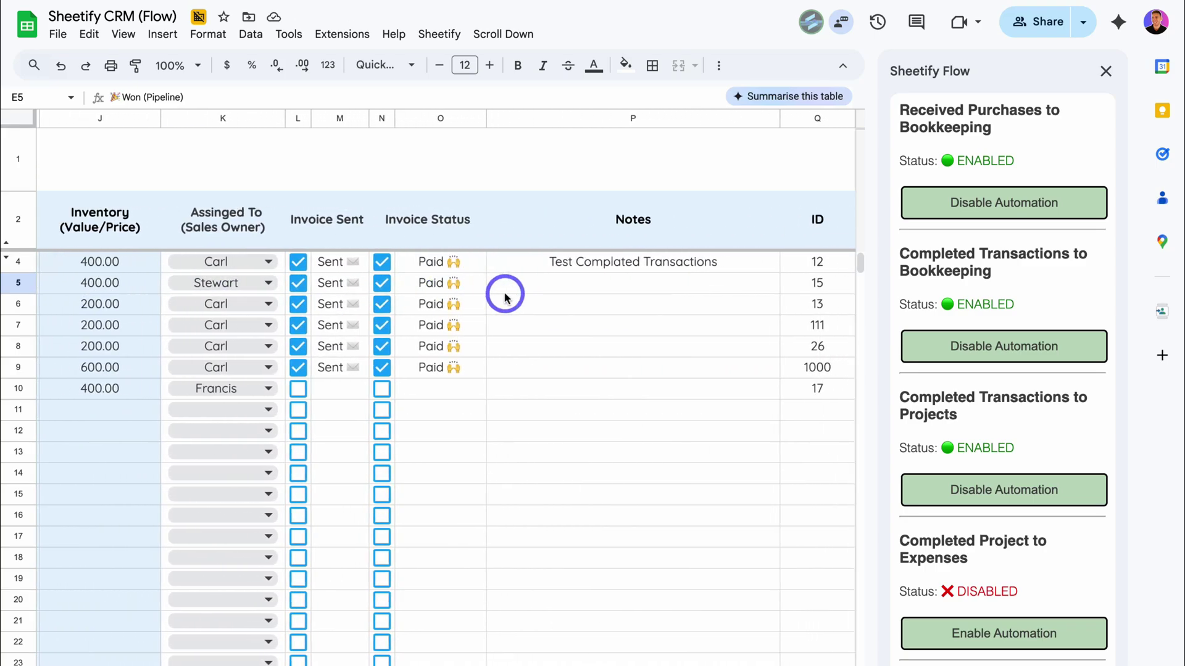
left_click(555, 290)
type("Test Transactions to Projects")
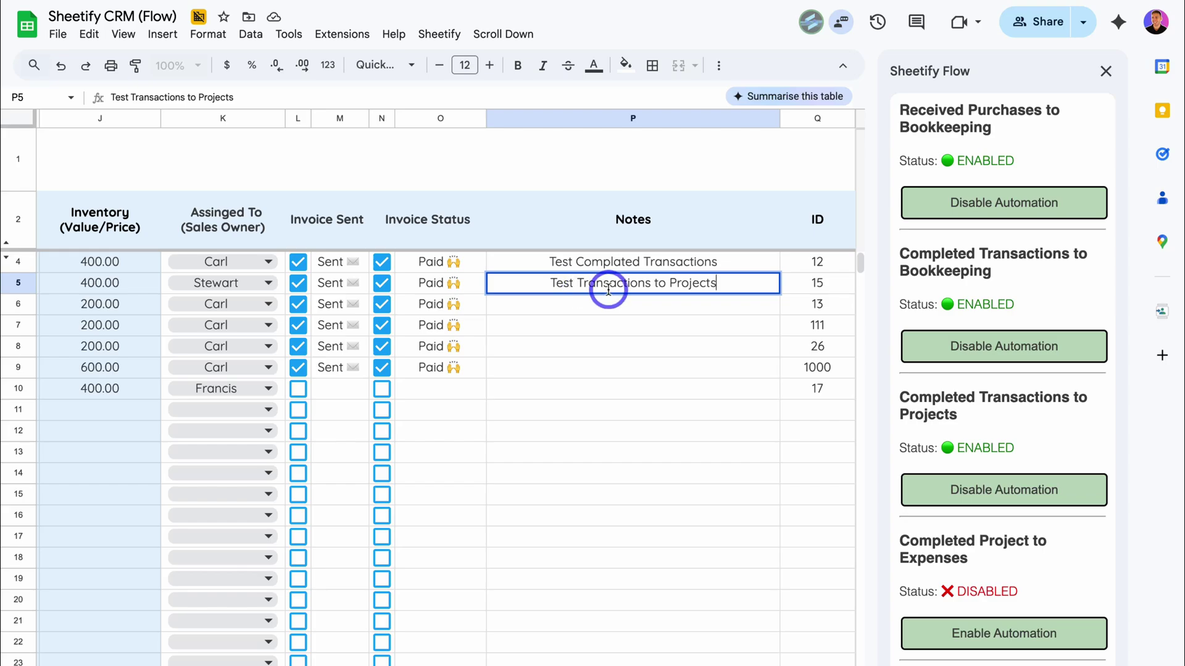
left_click(700, 288)
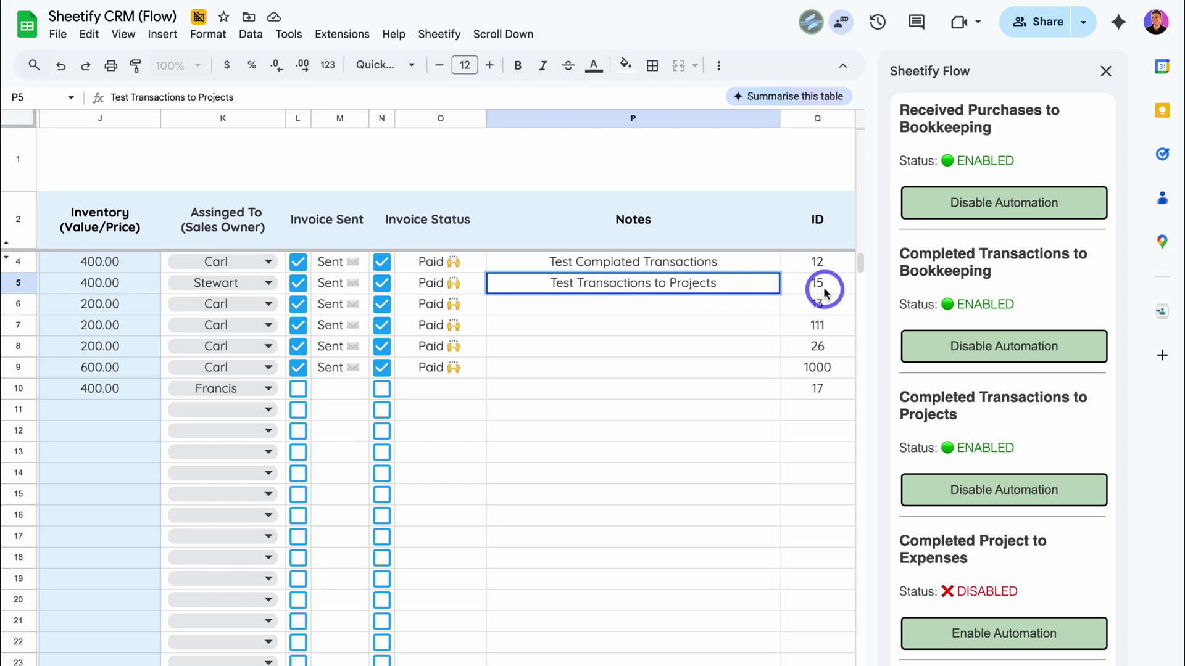
left_click(591, 346)
- Set the transaction status of the Inspector & Co transaction in row 5 to Completed
scroll(617, 339, "left", 10)
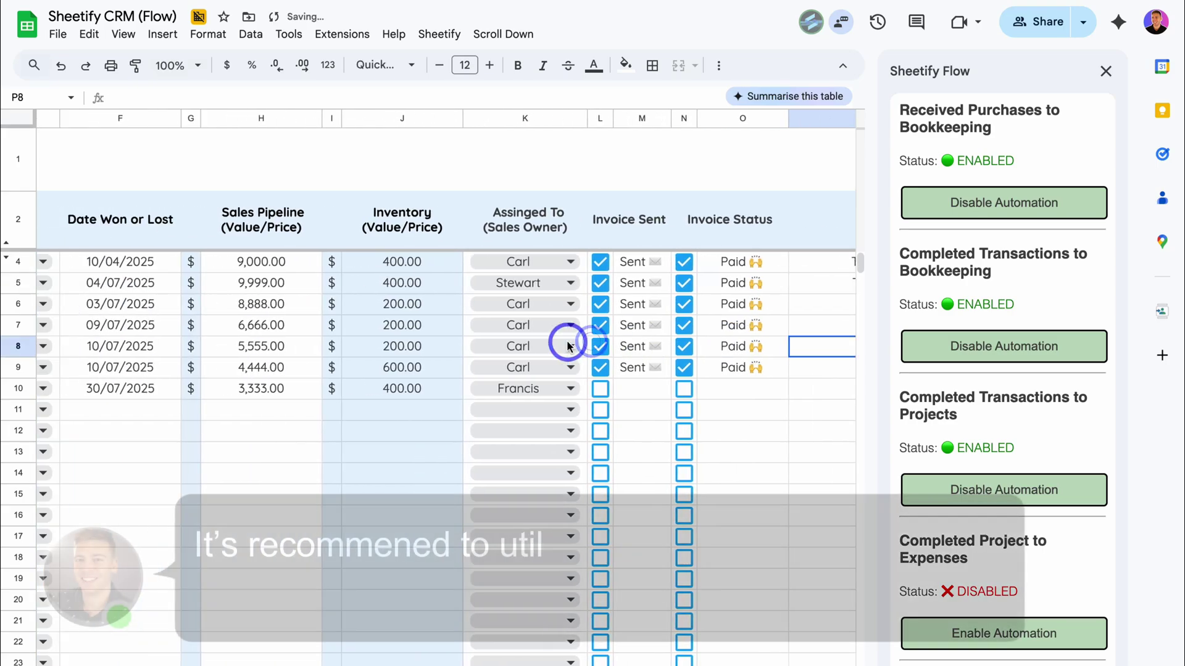
double_click(392, 284)
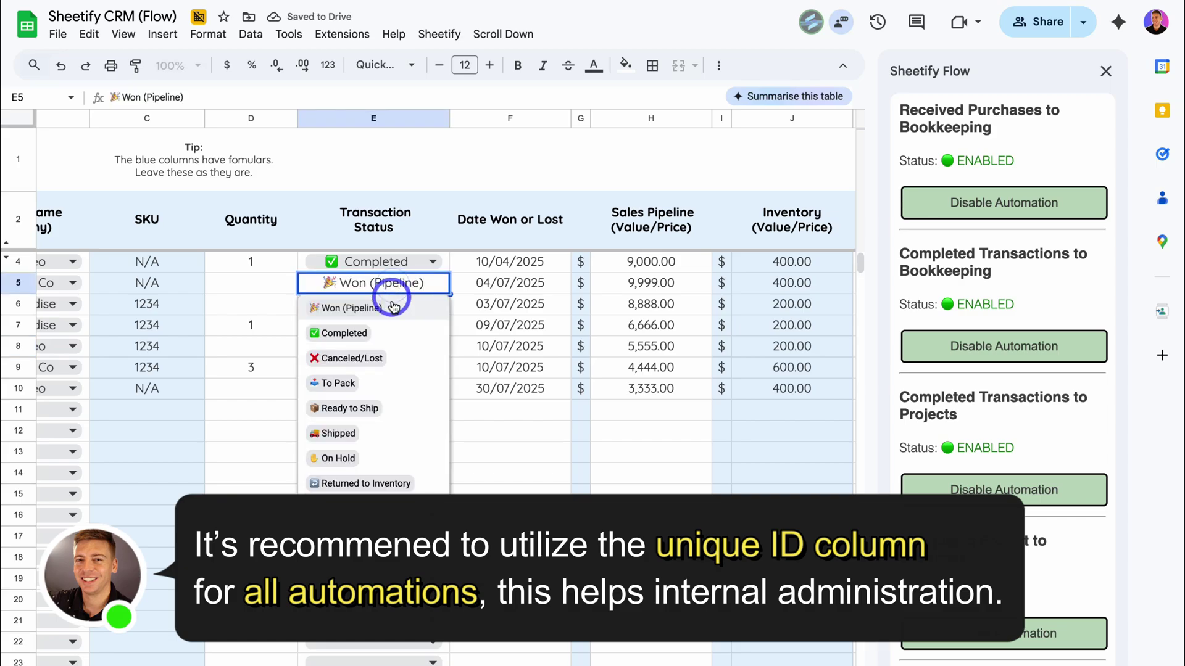
left_click(396, 334)
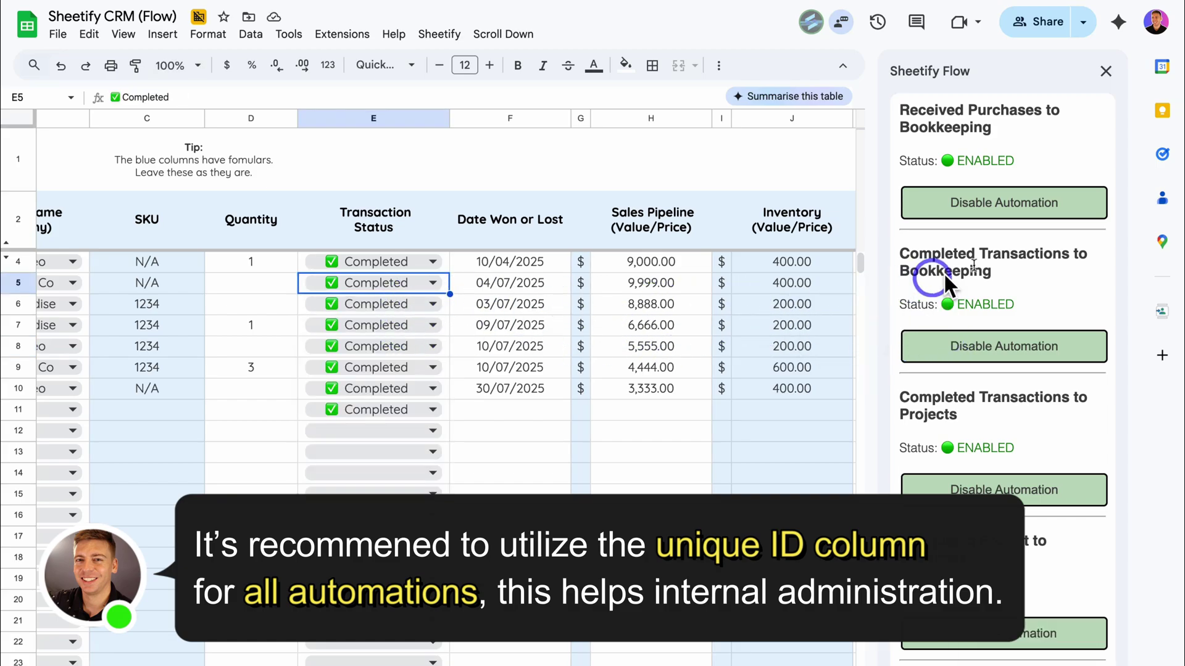
- Review the automation list, switch to Sheetify Projects (Flow) and examine the row 8 project from its name and description through to its ID
scroll(992, 257, "up", 2)
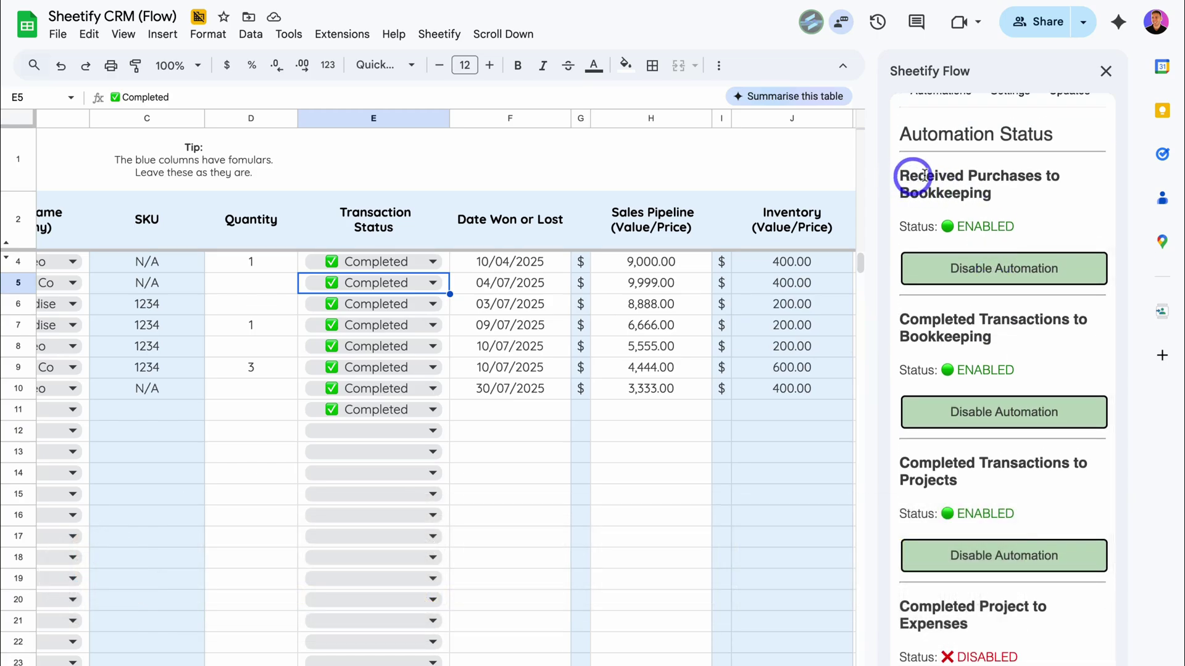
scroll(944, 204, "down", 2)
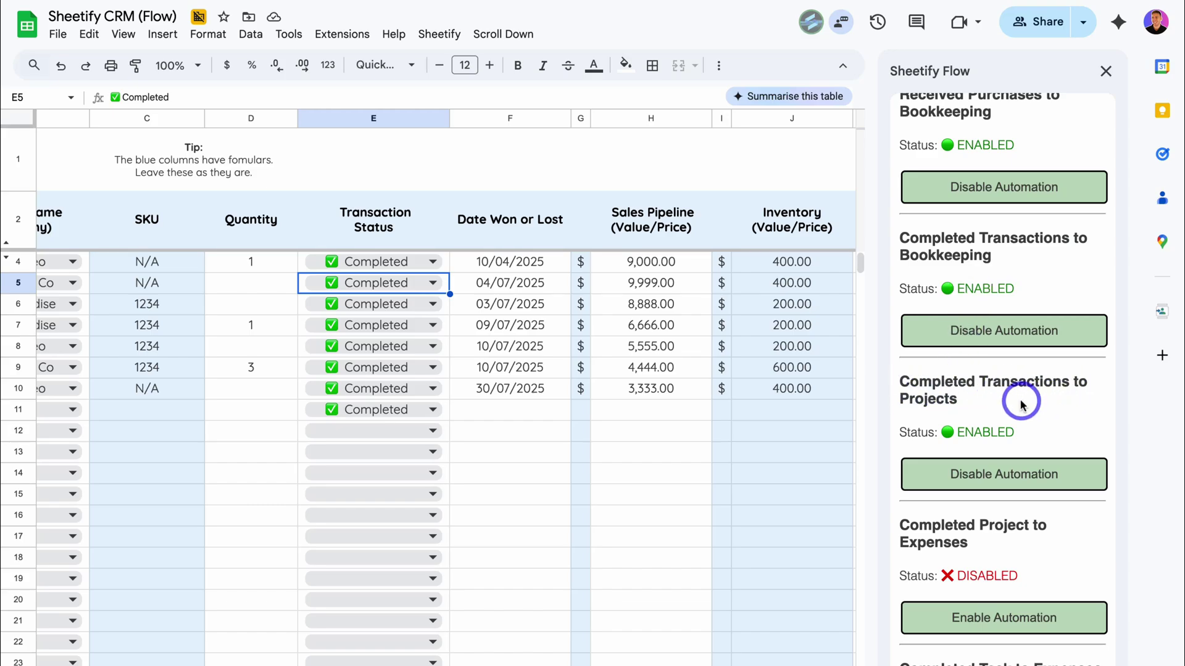
scroll(1021, 404, "down", 2)
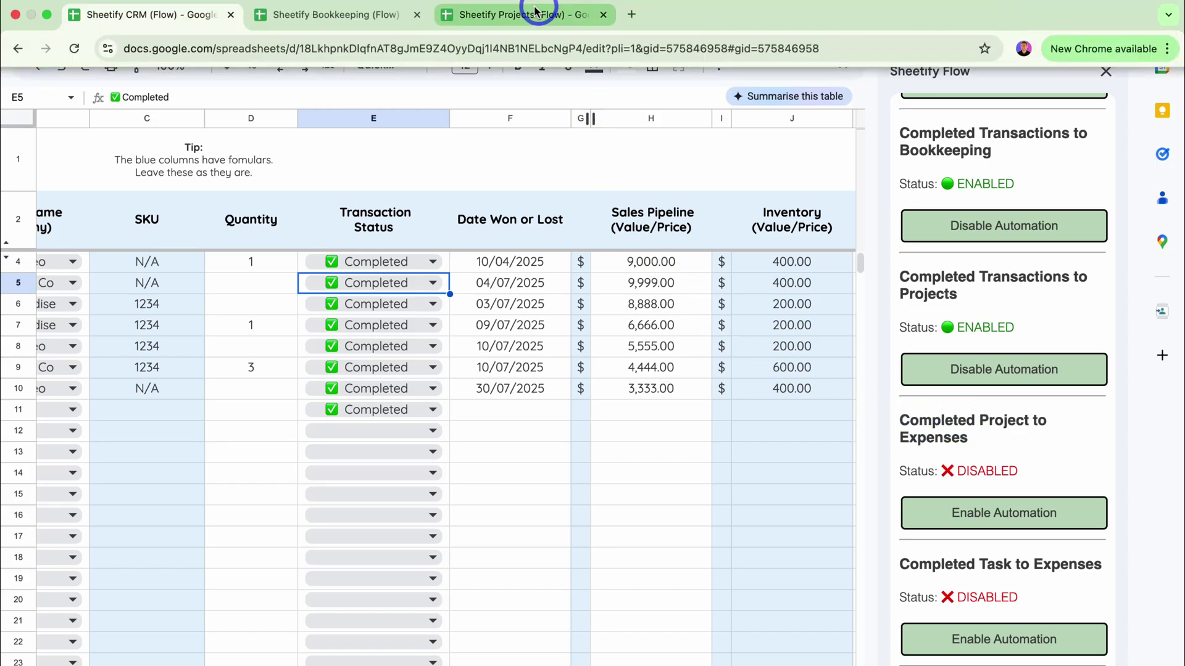
left_click(537, 10)
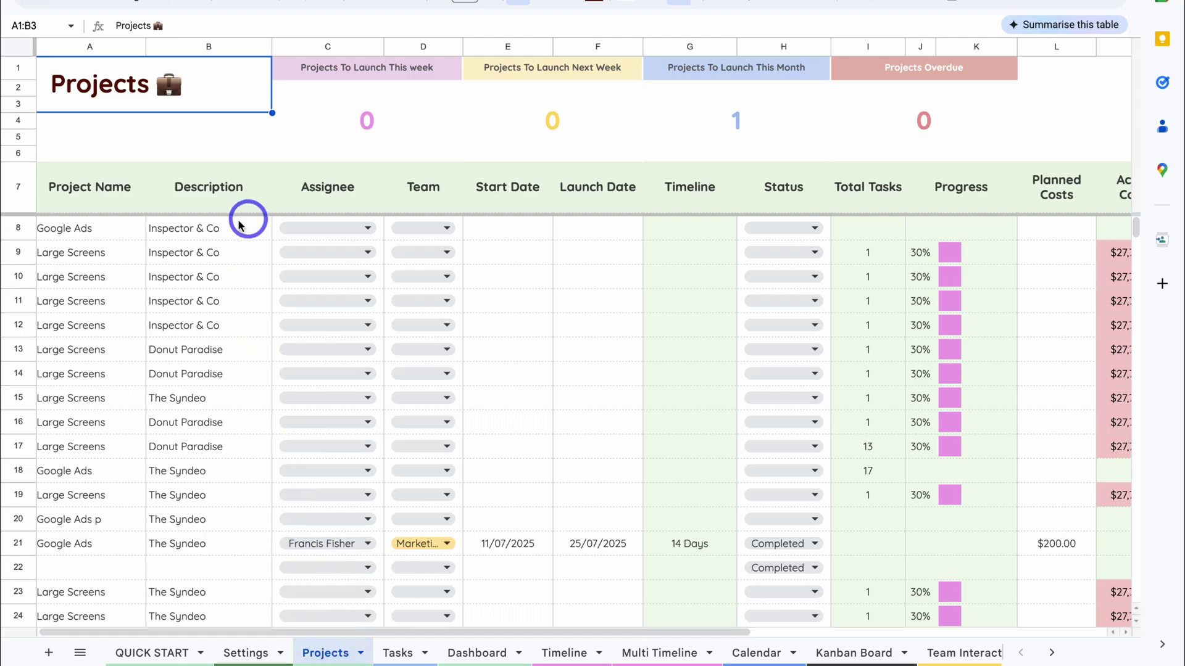
left_click(105, 229)
left_click(208, 230)
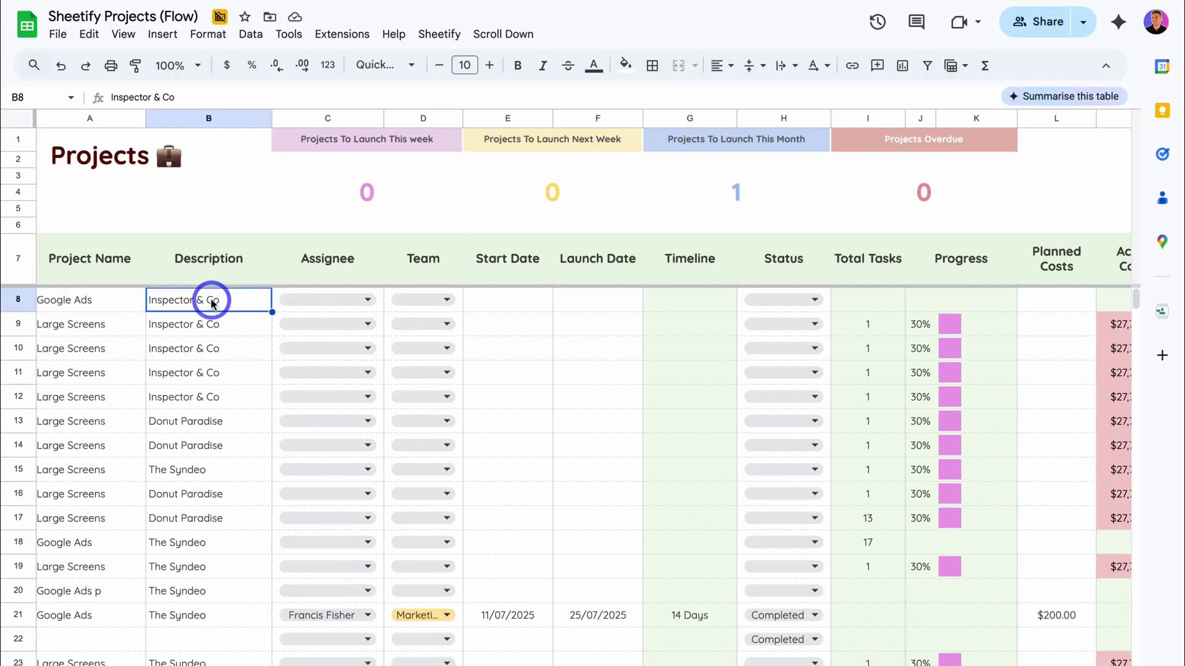
left_click(74, 305)
left_click(180, 304)
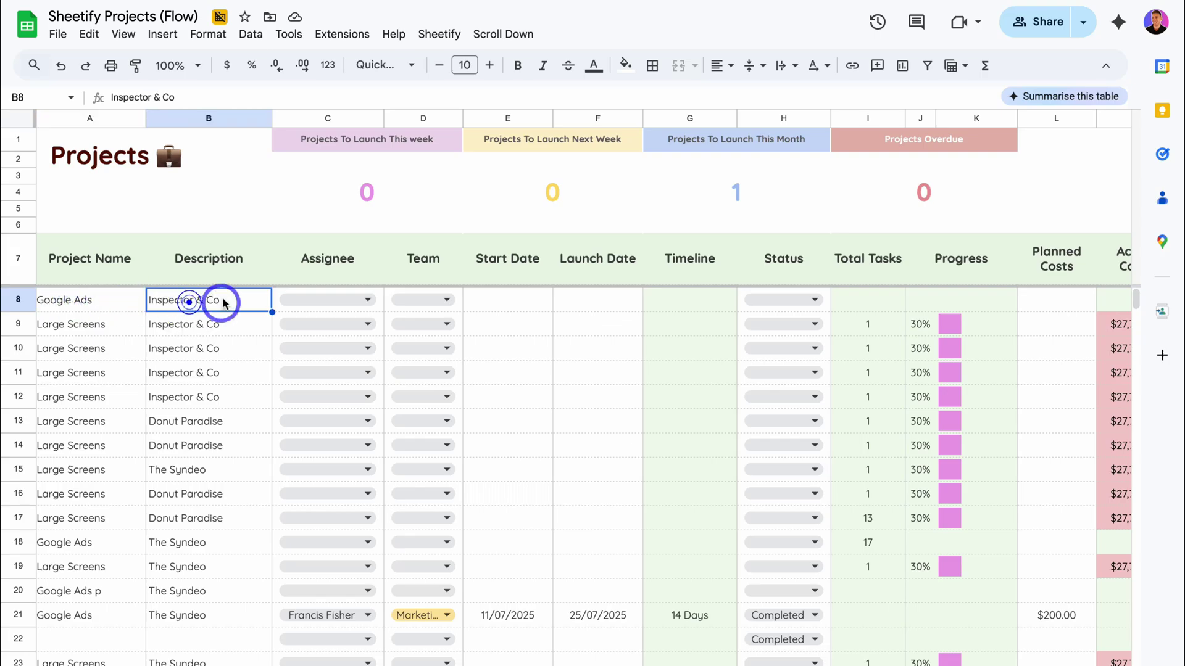
left_click(101, 299)
left_click(198, 300)
scroll(208, 302, "right", 5)
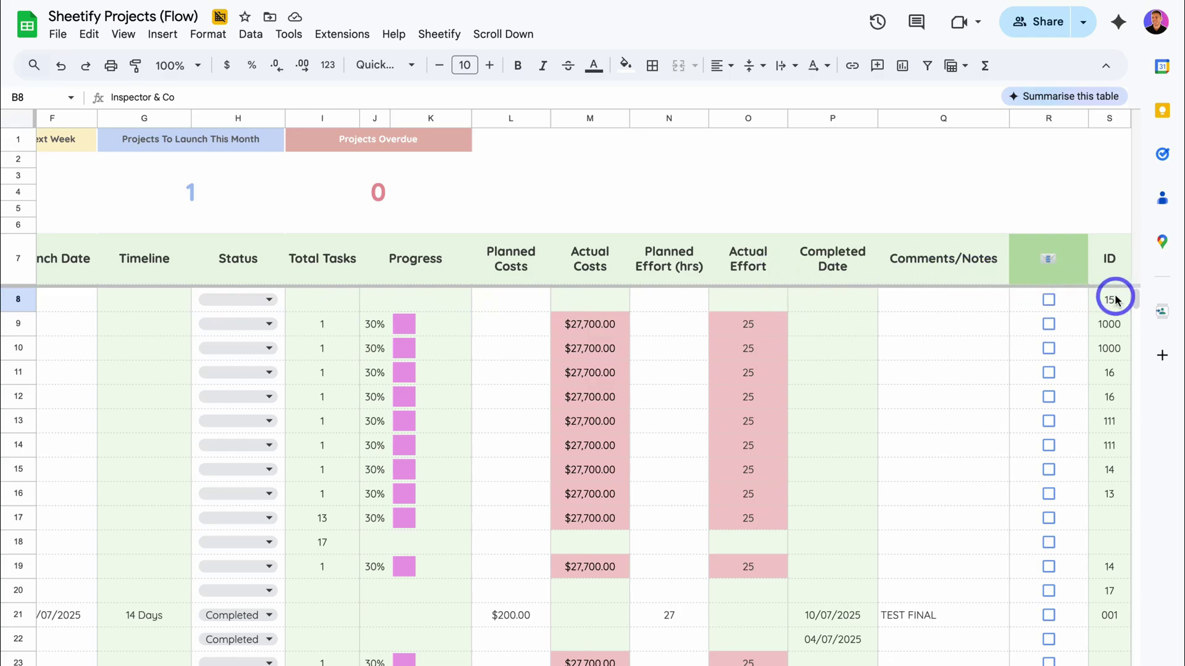
scroll(812, 306, "left", 5)
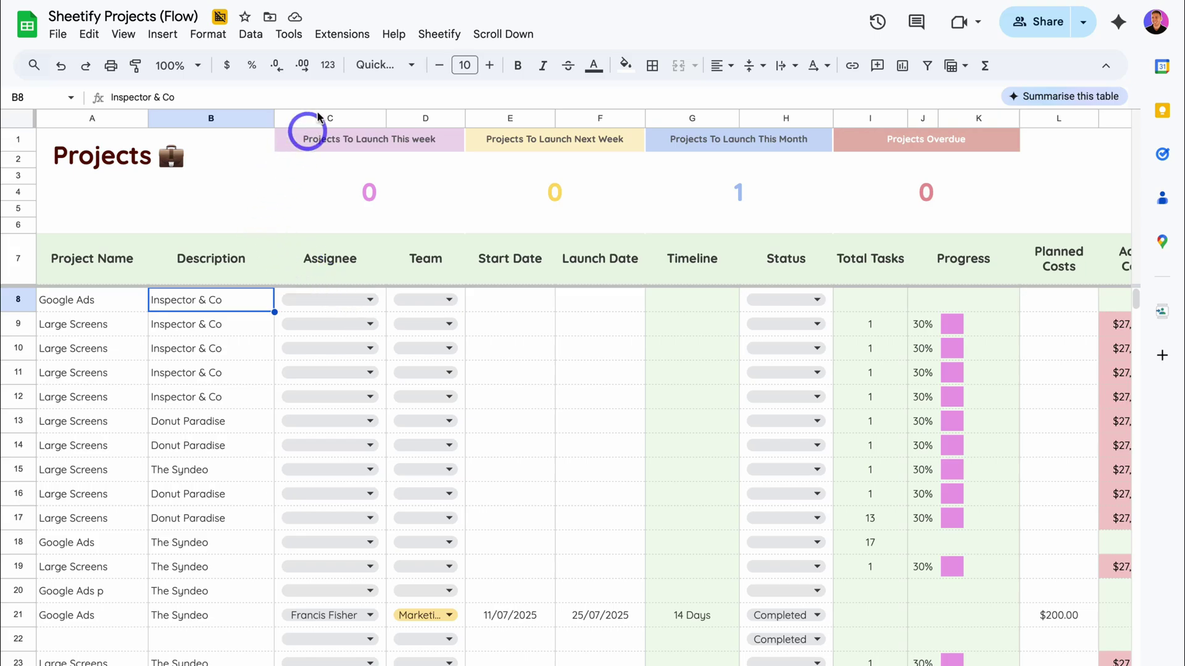
- Show the Sheetify Flow sidebar in the Projects spreadsheet and enable the Completed Project to Expenses automation
left_click(334, 34)
mouse_move(431, 238)
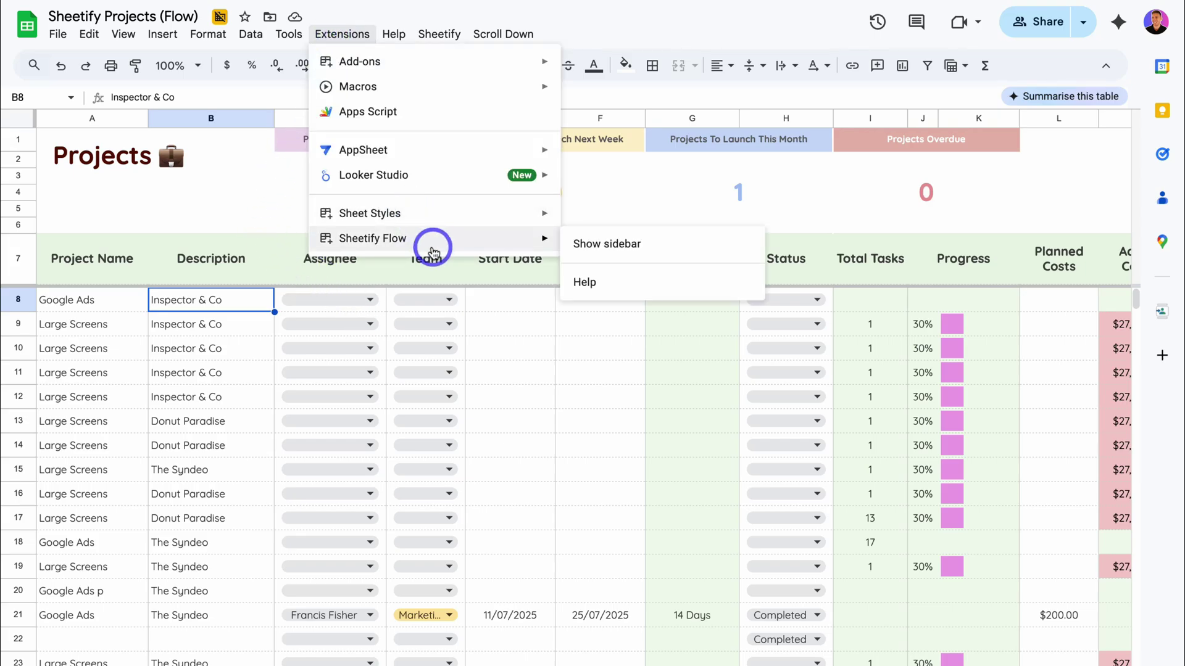
left_click(685, 242)
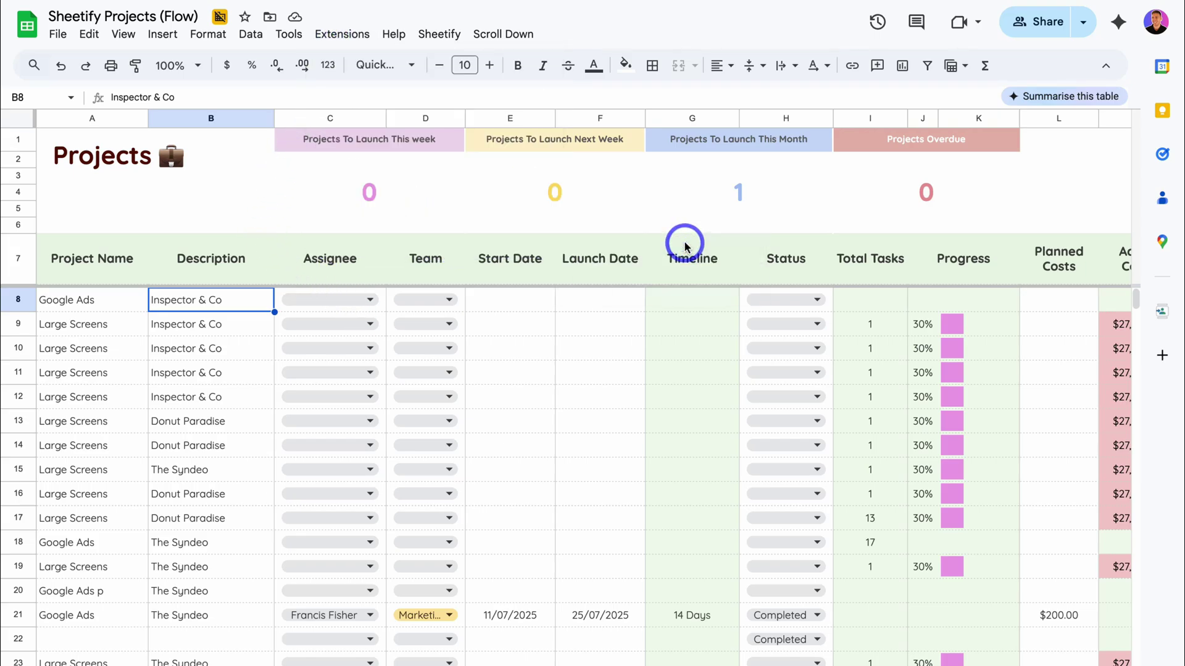
scroll(1001, 292, "down", 4)
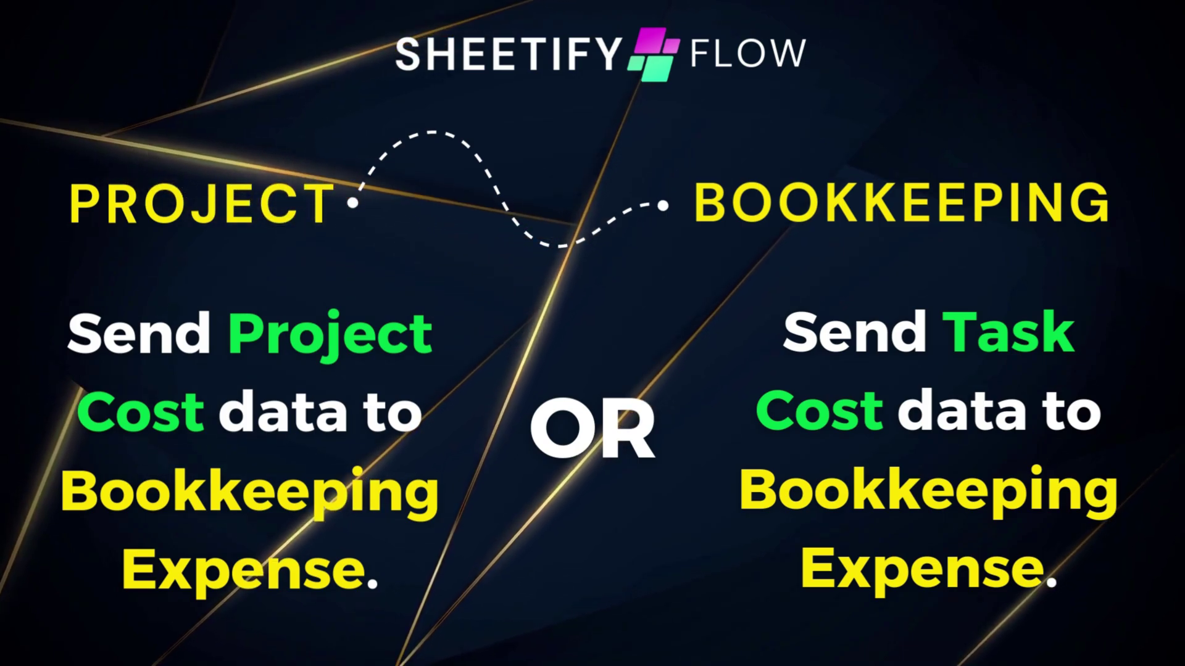
left_click(1015, 528)
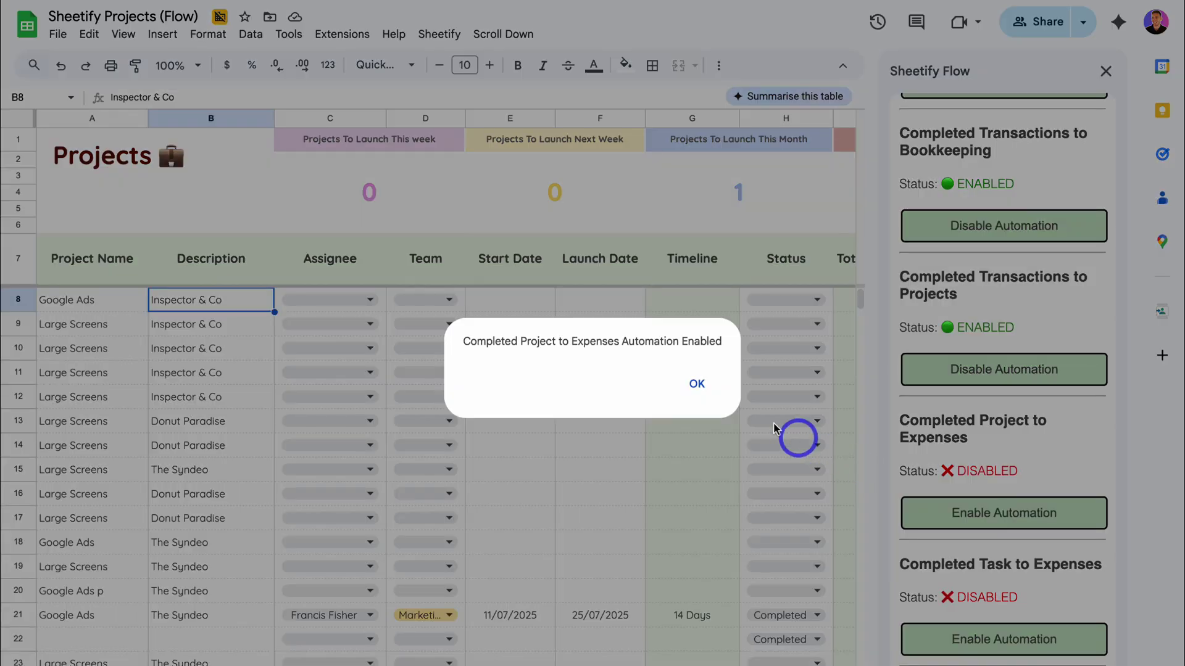
left_click(695, 386)
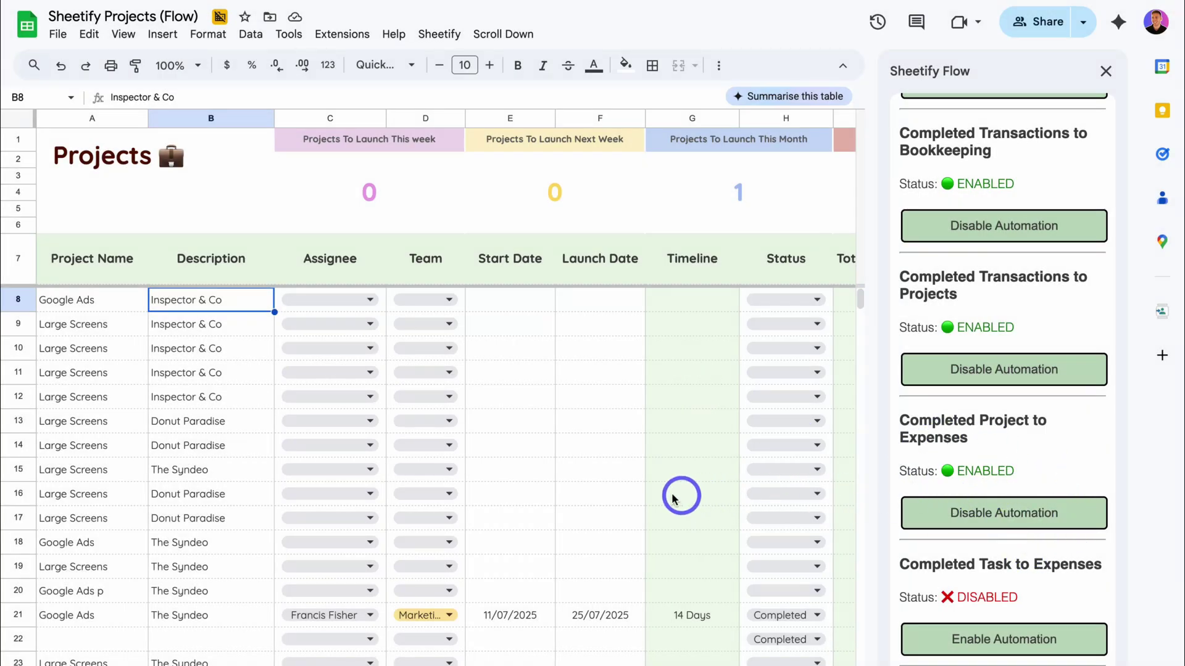
- Choose an assignee for the Large Screens project for Donut Paradise in row 14 of the Projects sheet
scroll(493, 466, "right", 1)
scroll(492, 464, "right", 4)
scroll(492, 464, "left", 5)
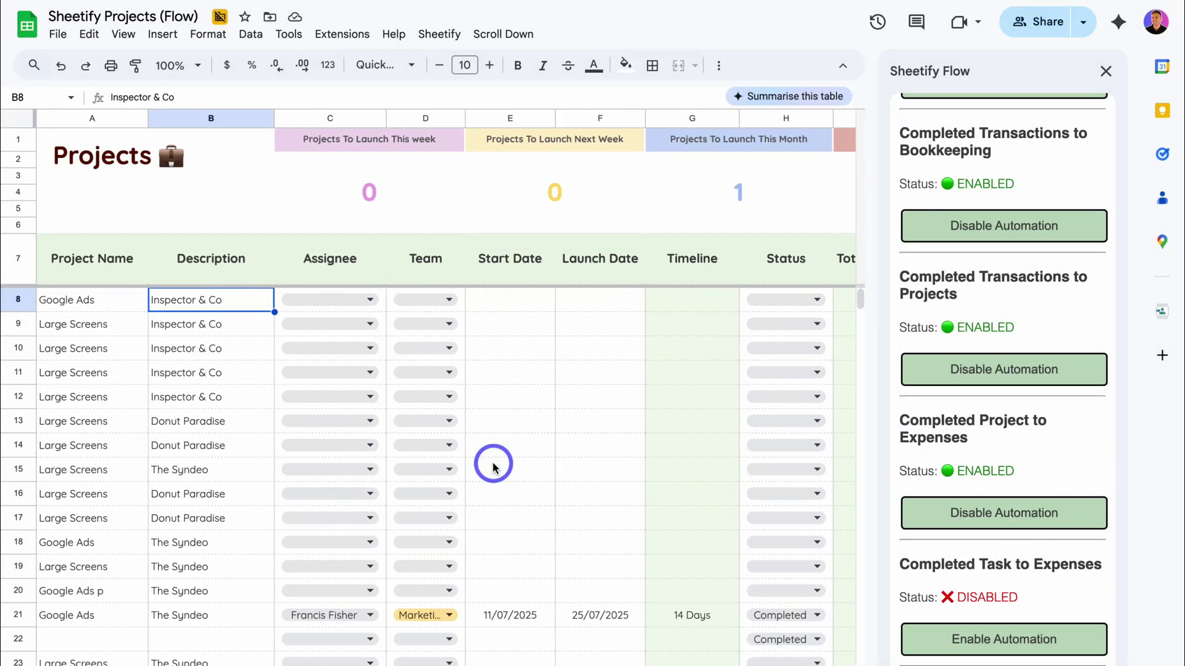
left_click(348, 446)
left_click(364, 470)
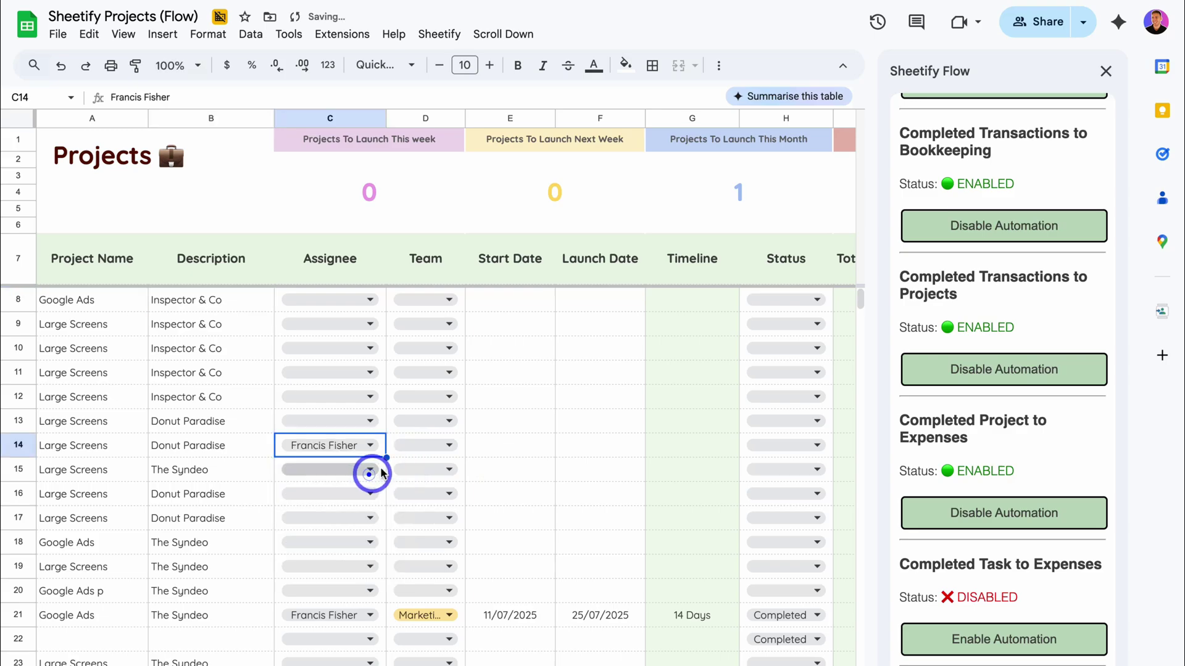
- Set the row 14 project's team to Sales, its start date to 02/07/2025 and its launch date to 11/07/2025
left_click(418, 438)
left_click(454, 492)
left_click(508, 443)
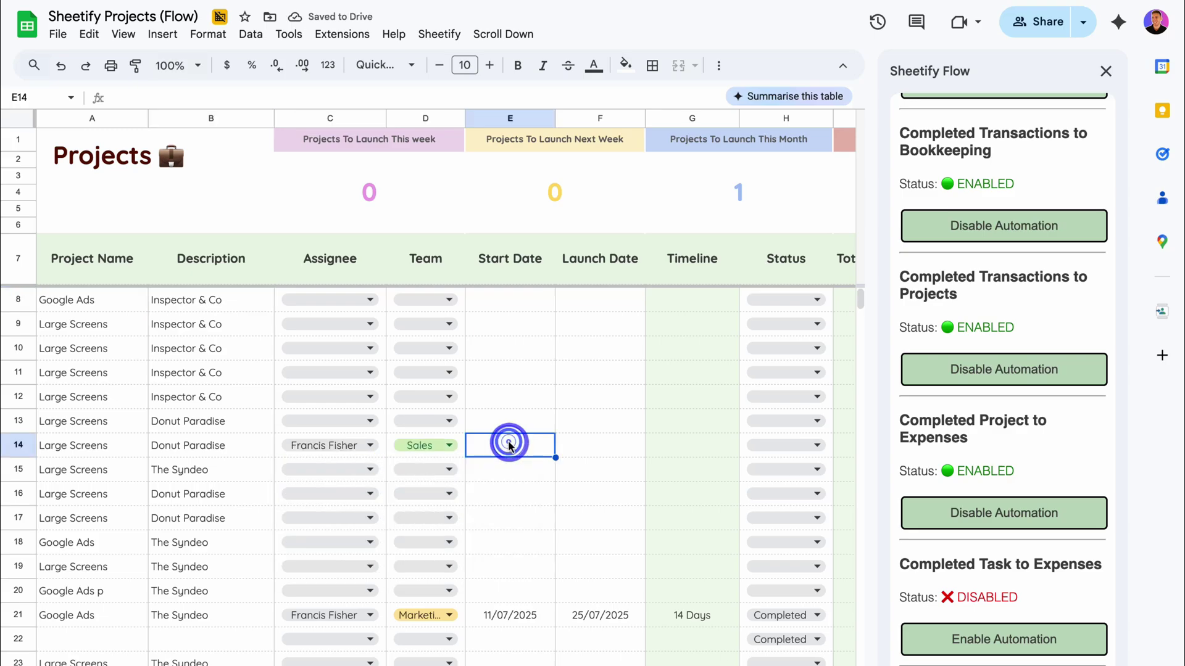
left_click(580, 444)
- Set the status of the row 14 project to Completed and check its row from costs and completed date through to ID
scroll(603, 442, "right", 3)
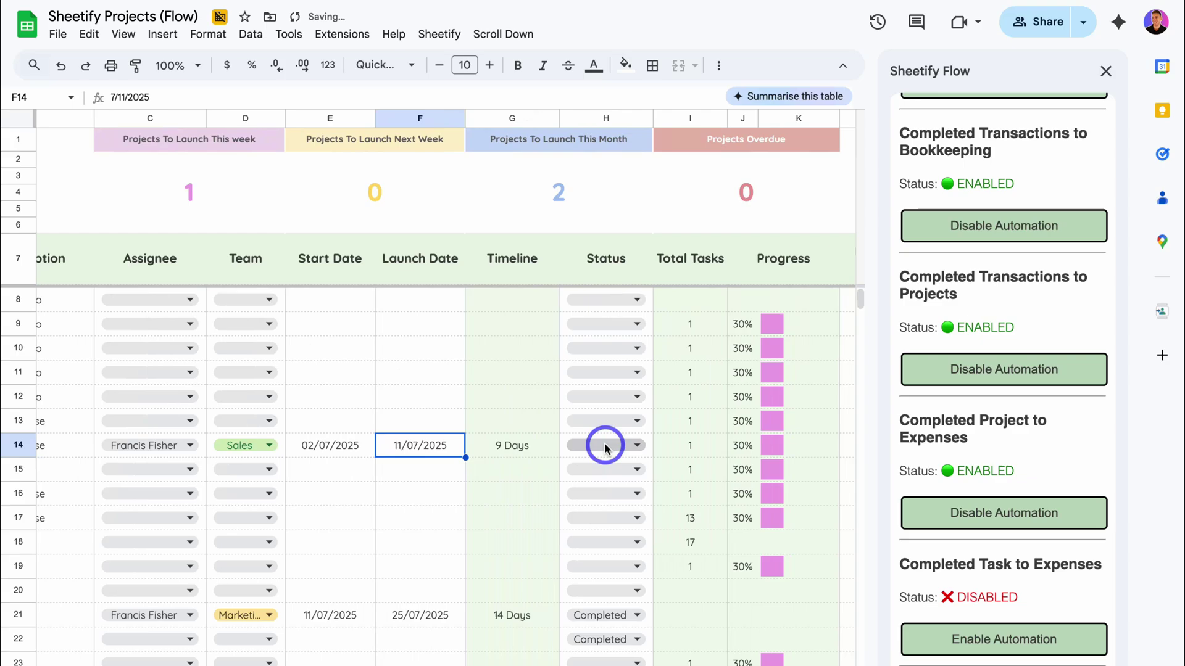
left_click(605, 445)
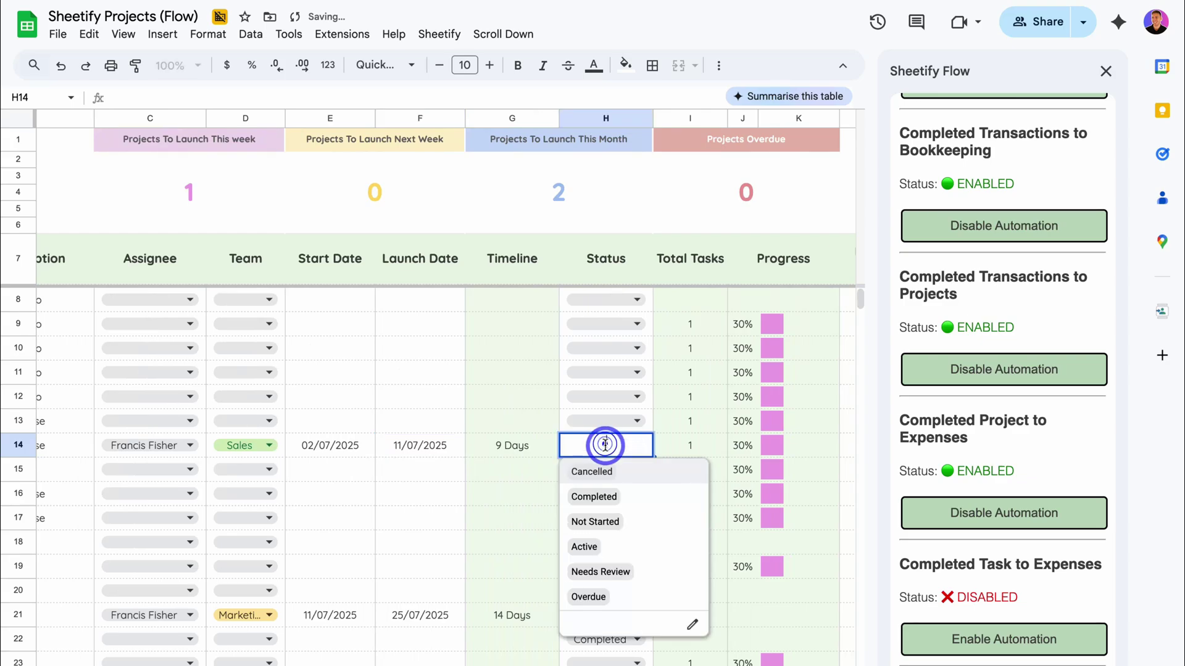
left_click(654, 497)
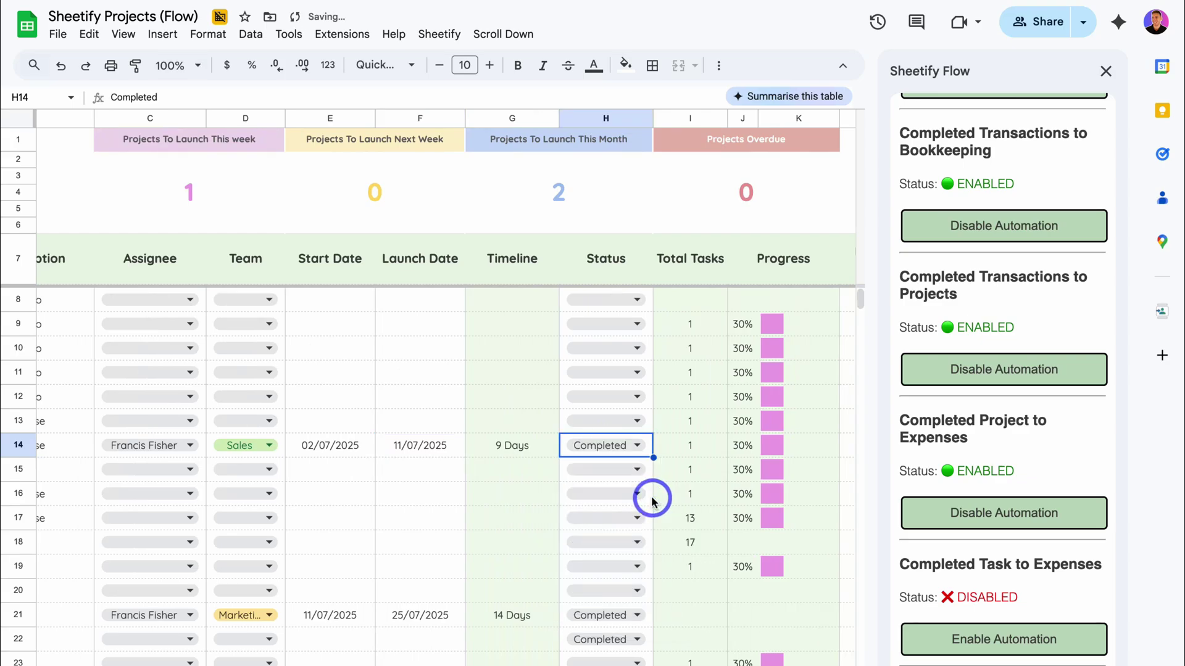
scroll(638, 457, "right", 5)
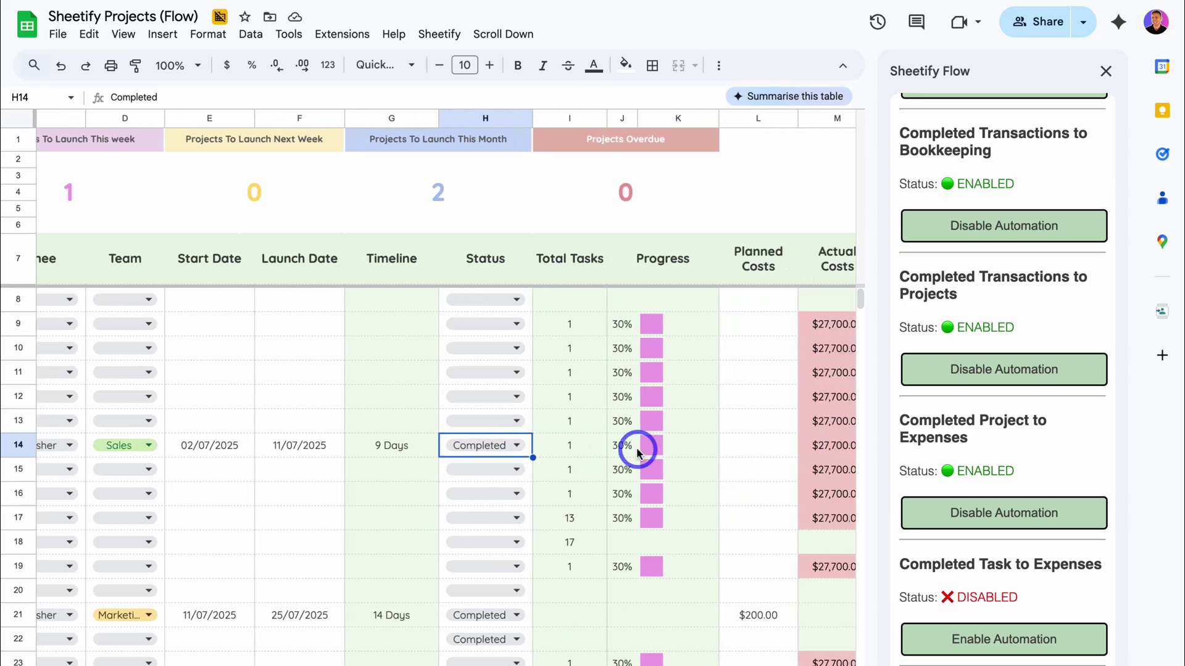
scroll(639, 454, "right", 1)
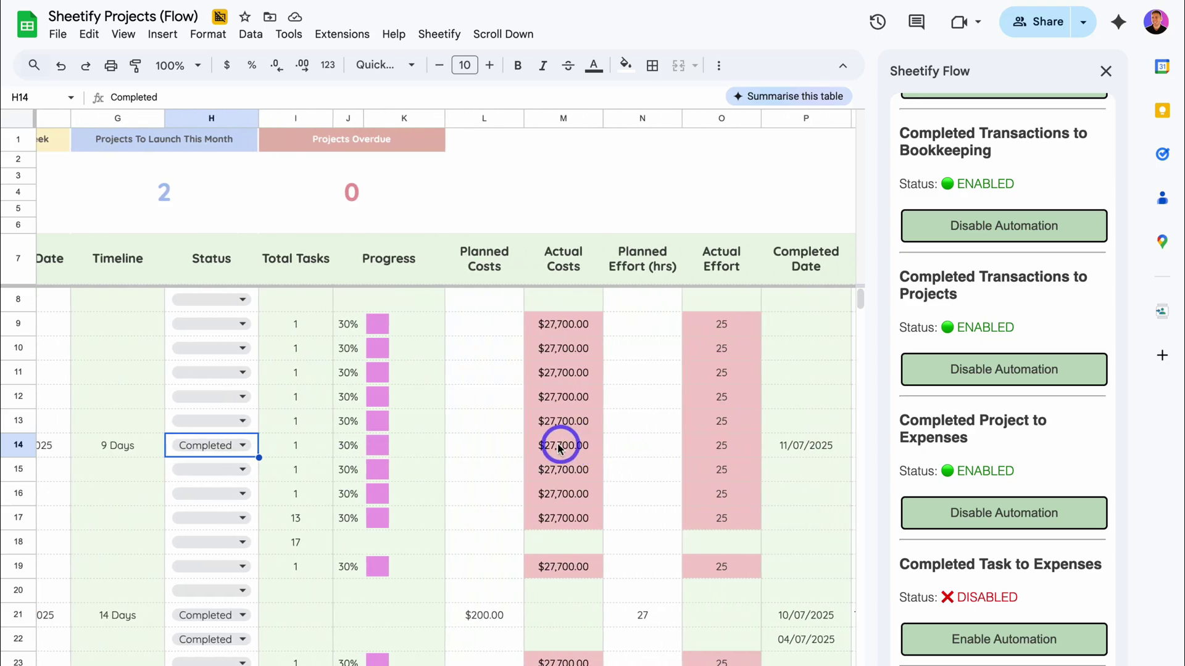
scroll(569, 450, "right", 4)
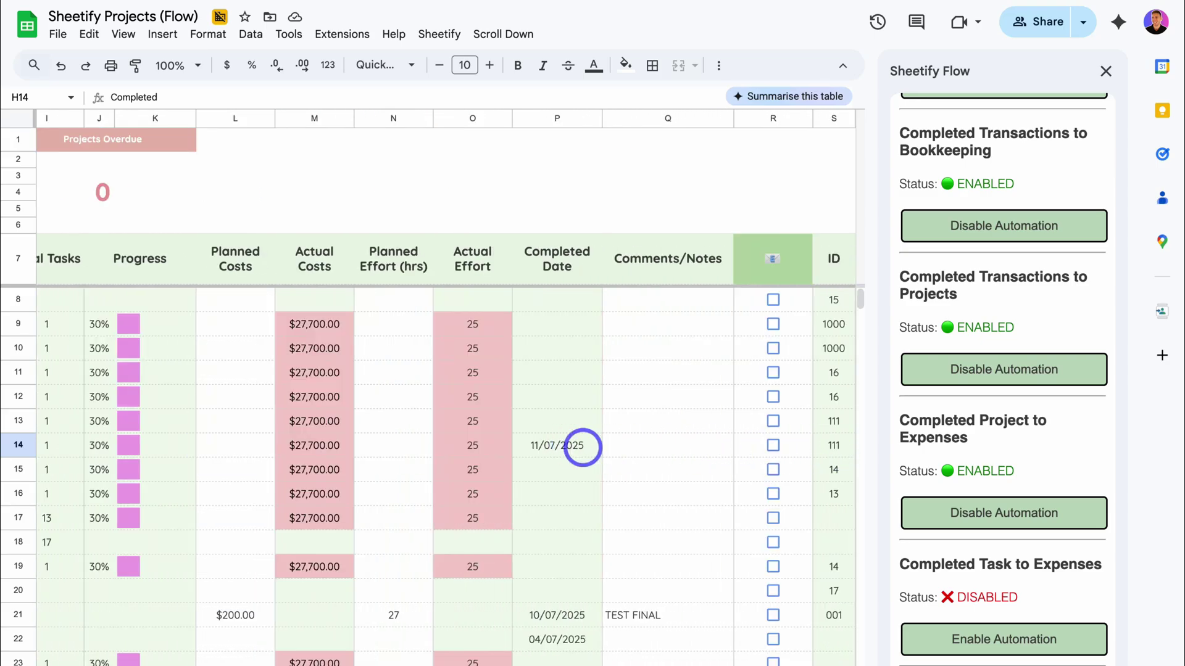
scroll(442, 446, "left", 3)
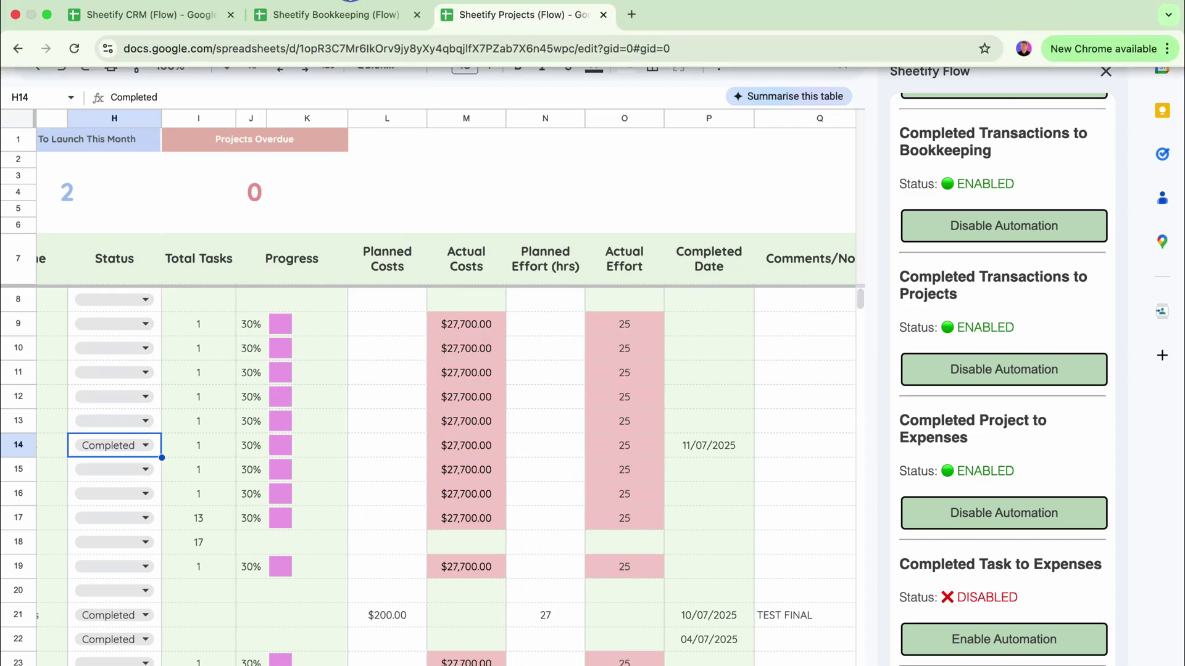
- Switch to Sheetify Bookkeeping (Flow) and categorize the new Large Screens expense in row 8 of the Expenses sheet as Website Expenses
left_click(331, 13)
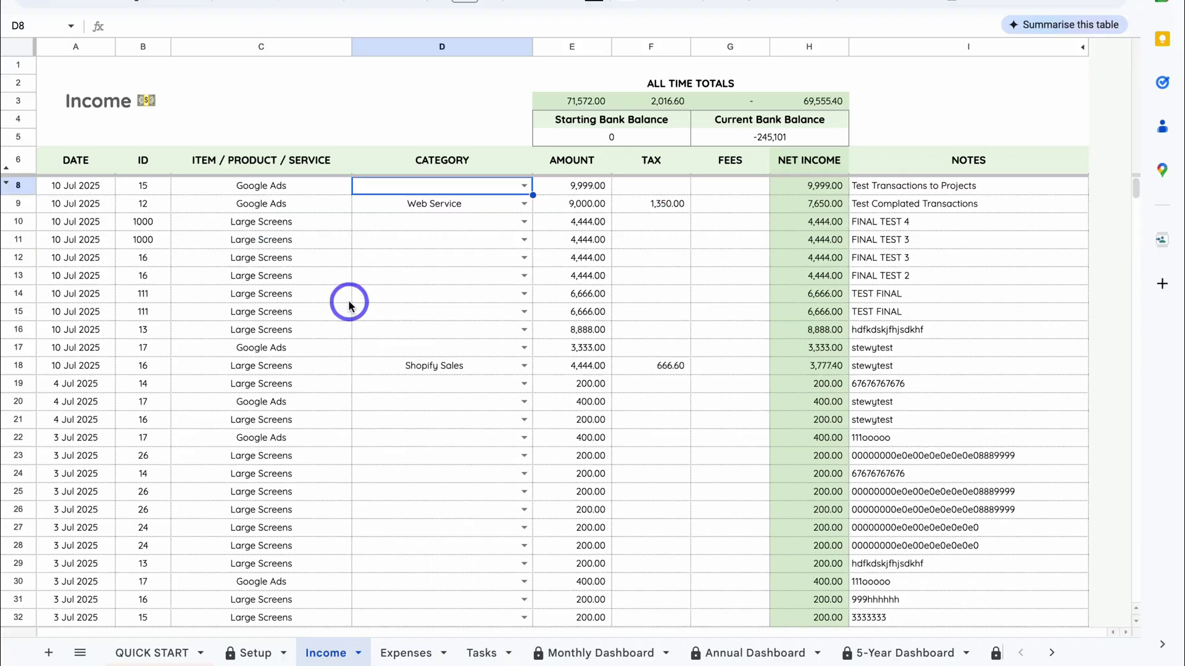
left_click(403, 652)
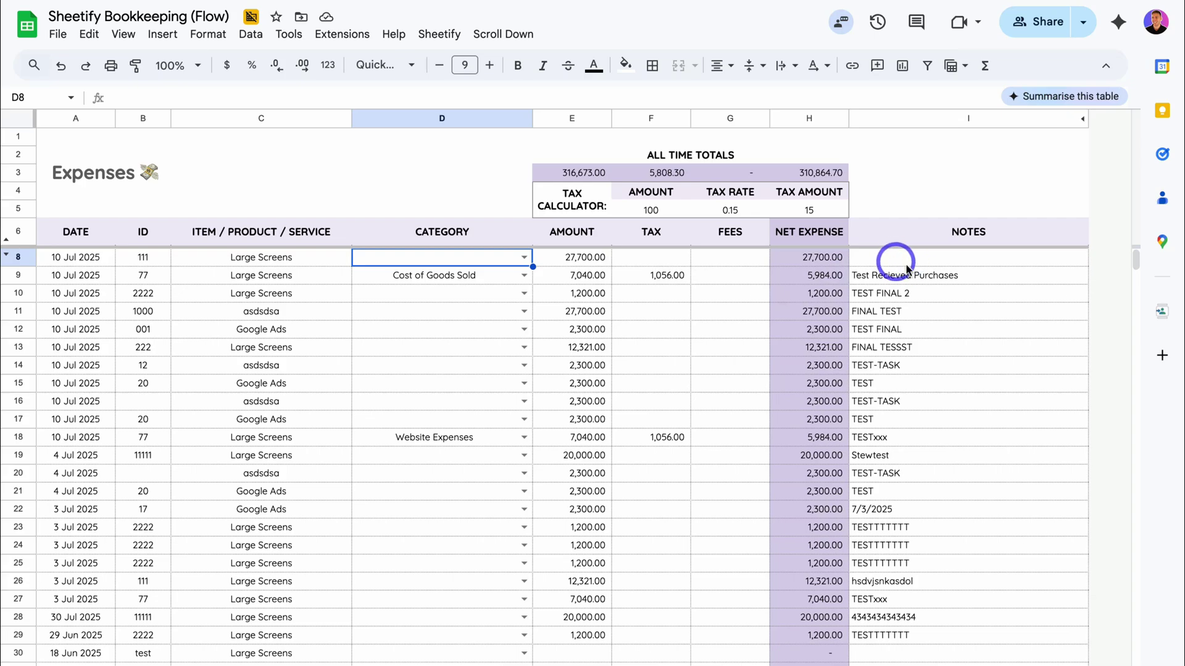
left_click(524, 257)
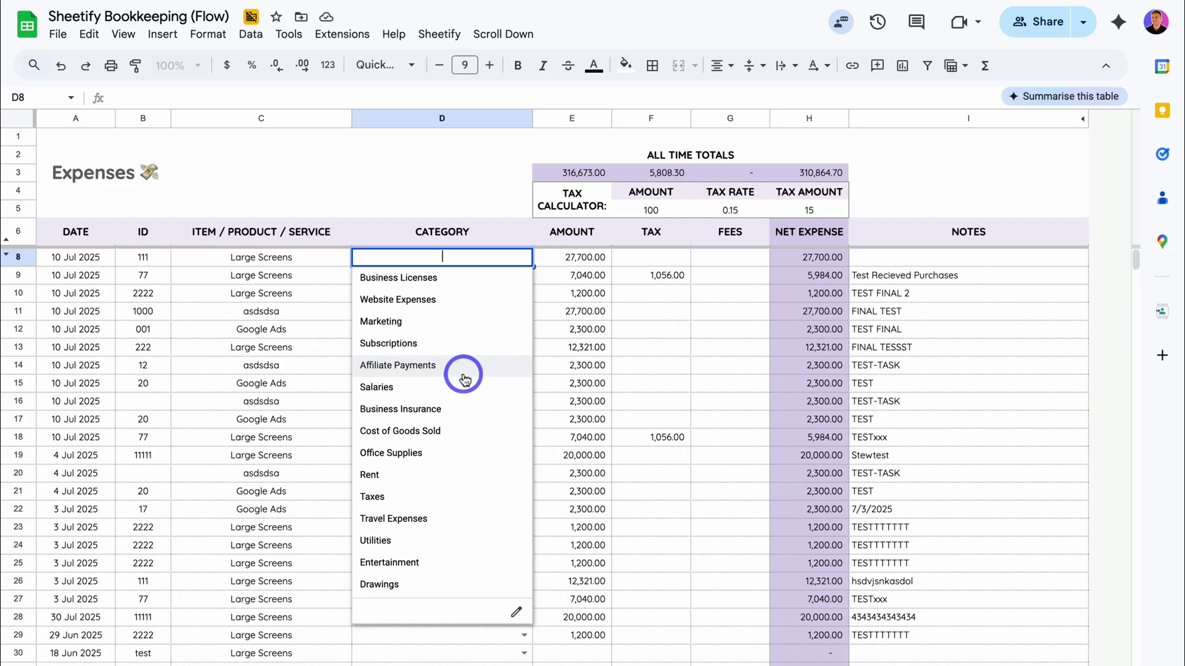
left_click(466, 299)
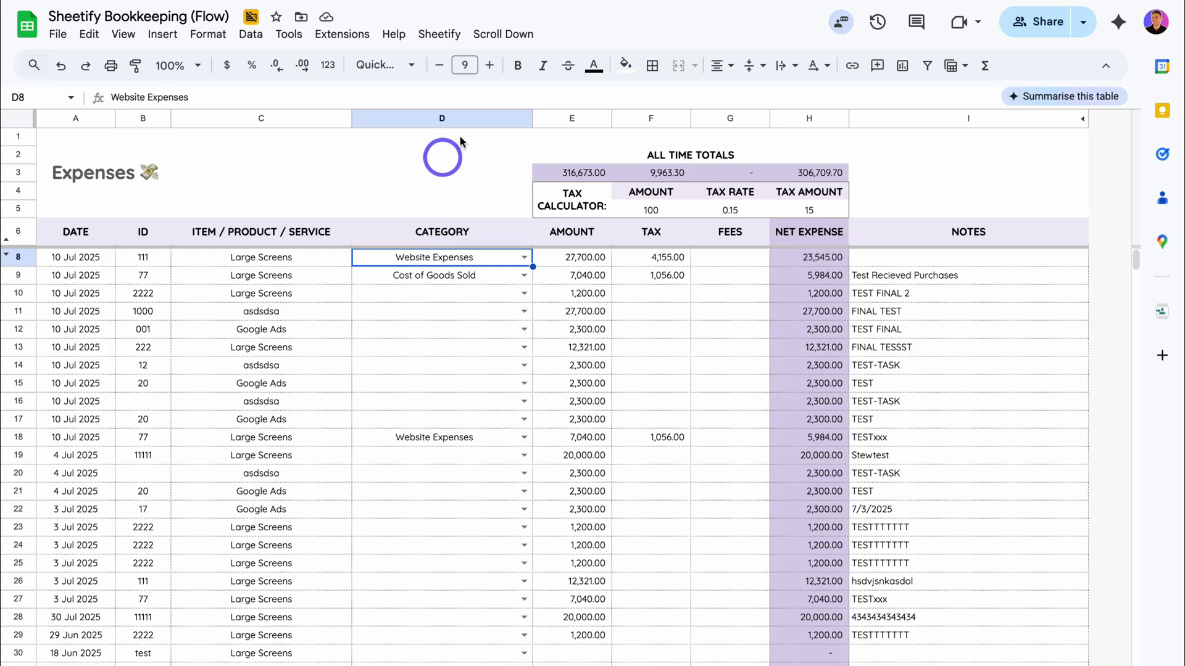
- On the Tasks sheet of Sheetify Projects (Flow), enable the Completed Task to Expenses automation and disable Completed Project to Expenses
left_click(489, 12)
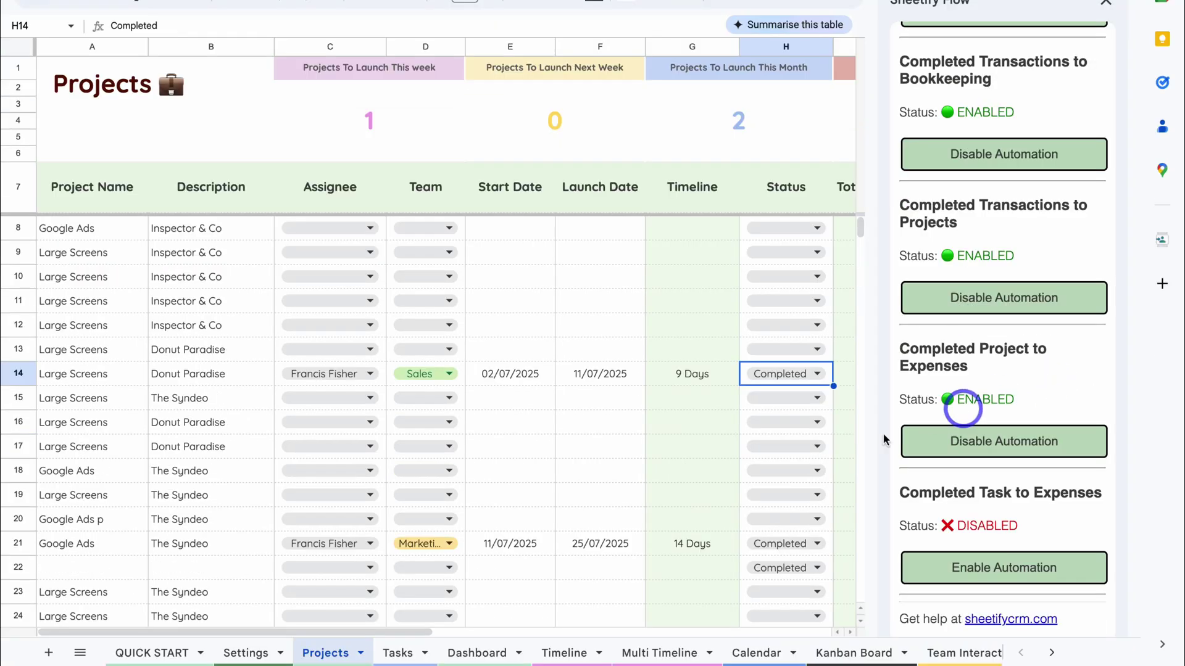
left_click(401, 651)
left_click(312, 567)
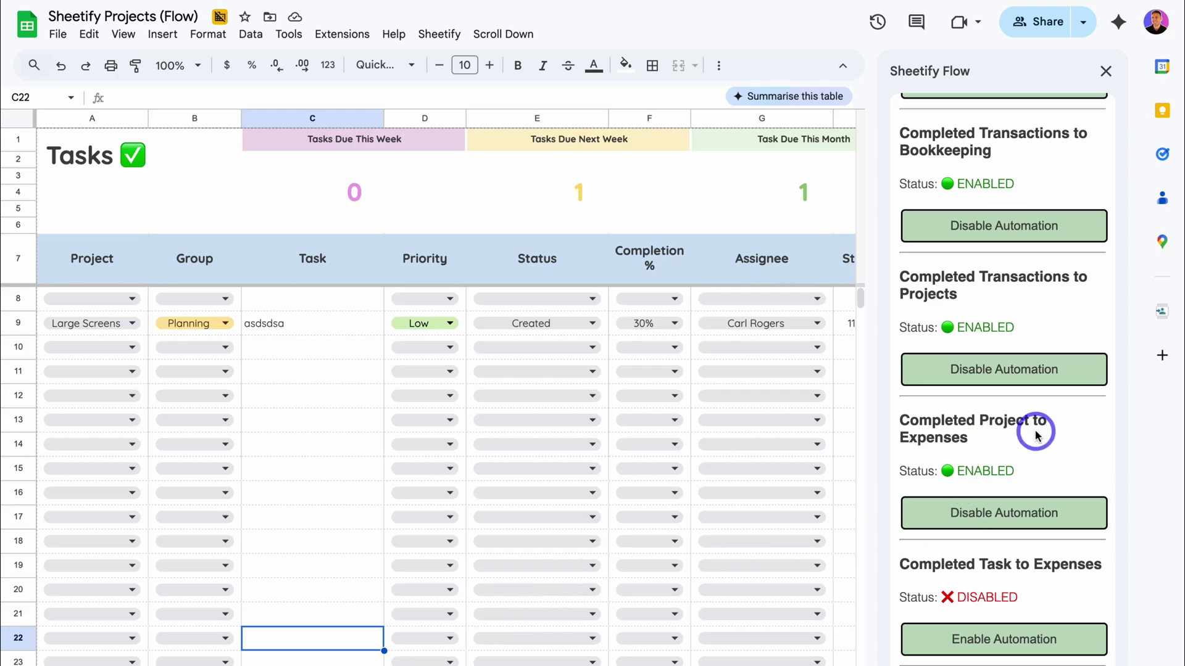
left_click(1025, 639)
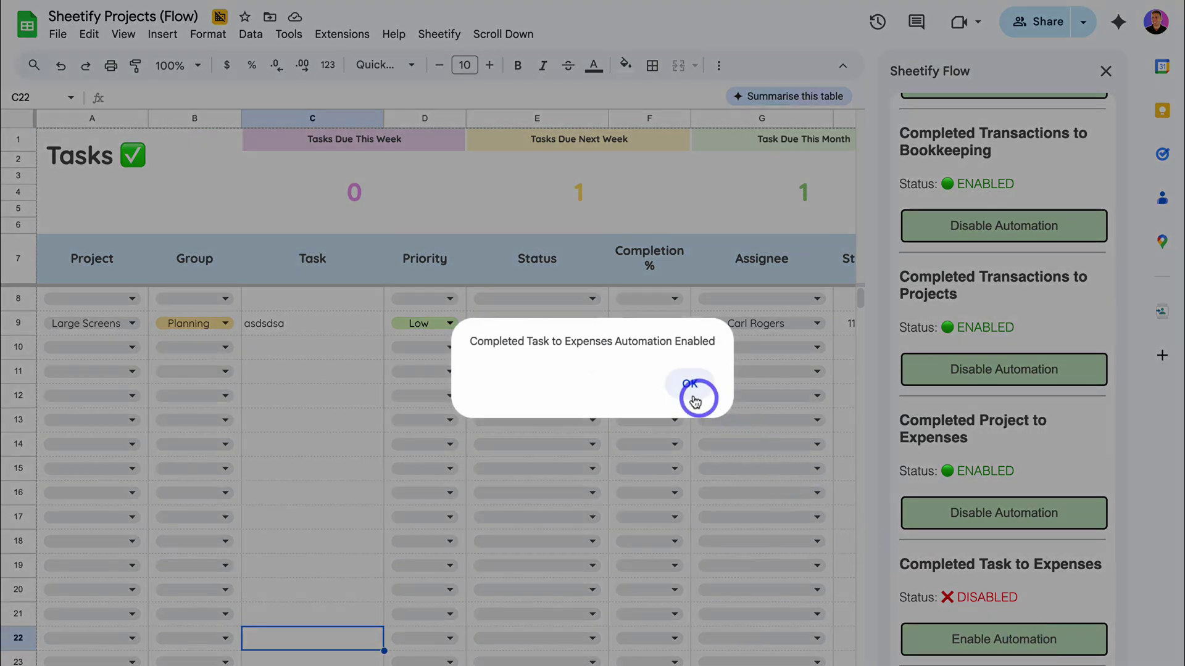
left_click(693, 395)
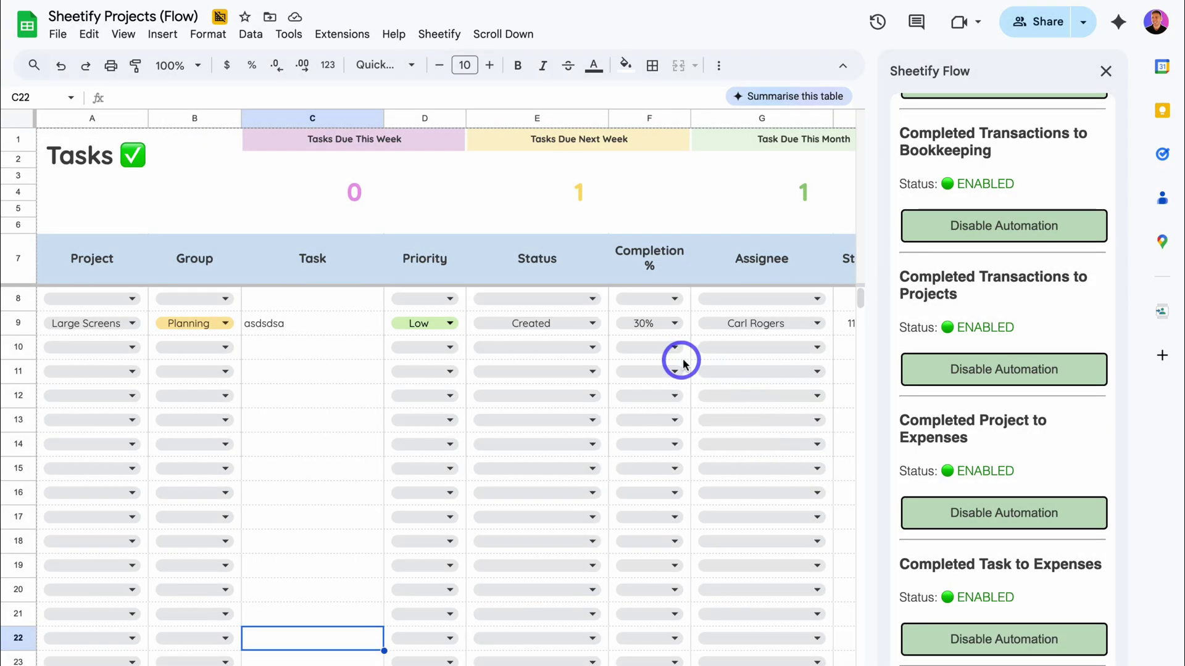
left_click(1003, 519)
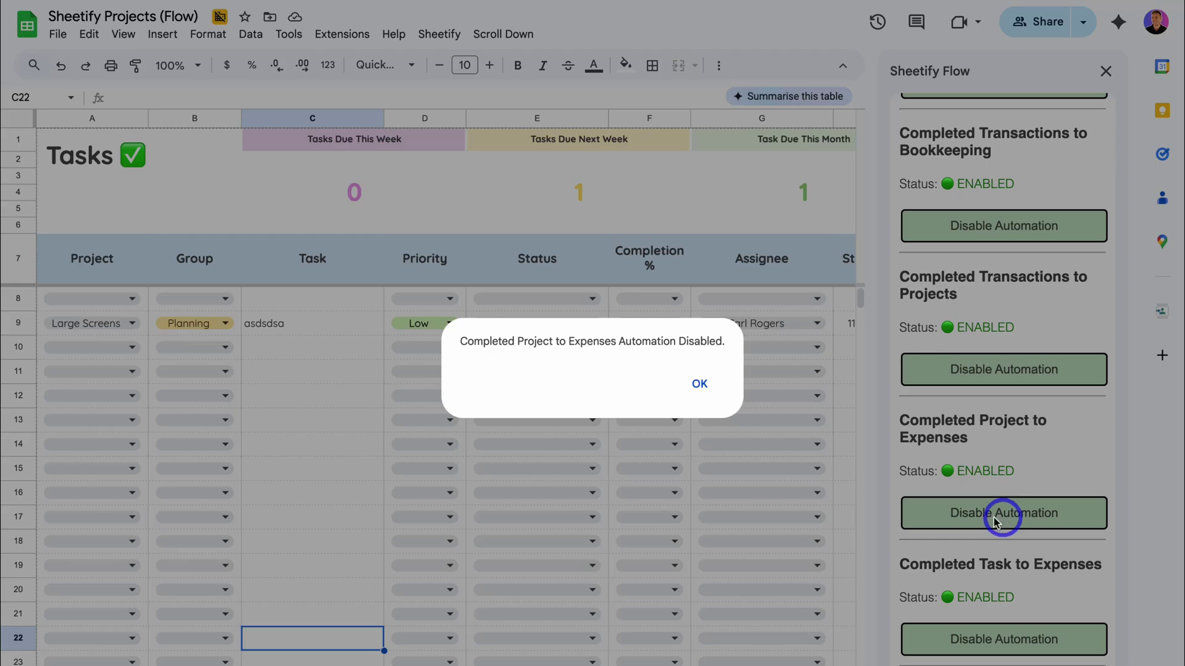
left_click(716, 401)
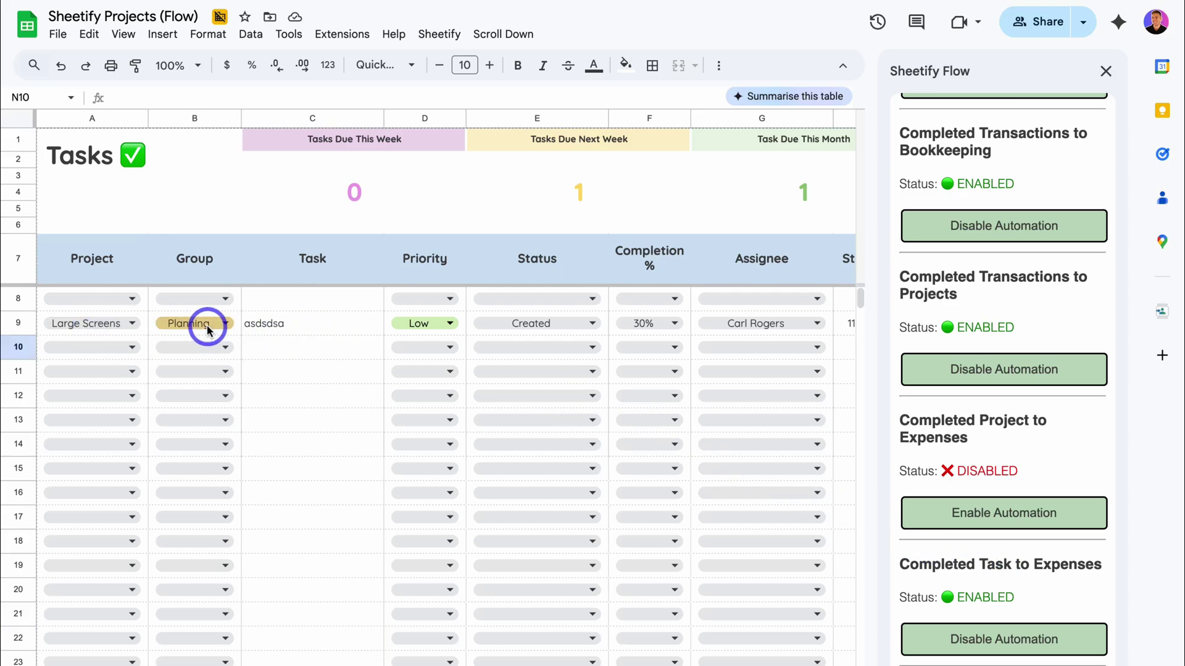
- Set the cost of the Large Screens planning task in row 9 of the Tasks sheet to $2,000
scroll(344, 328, "right", 5)
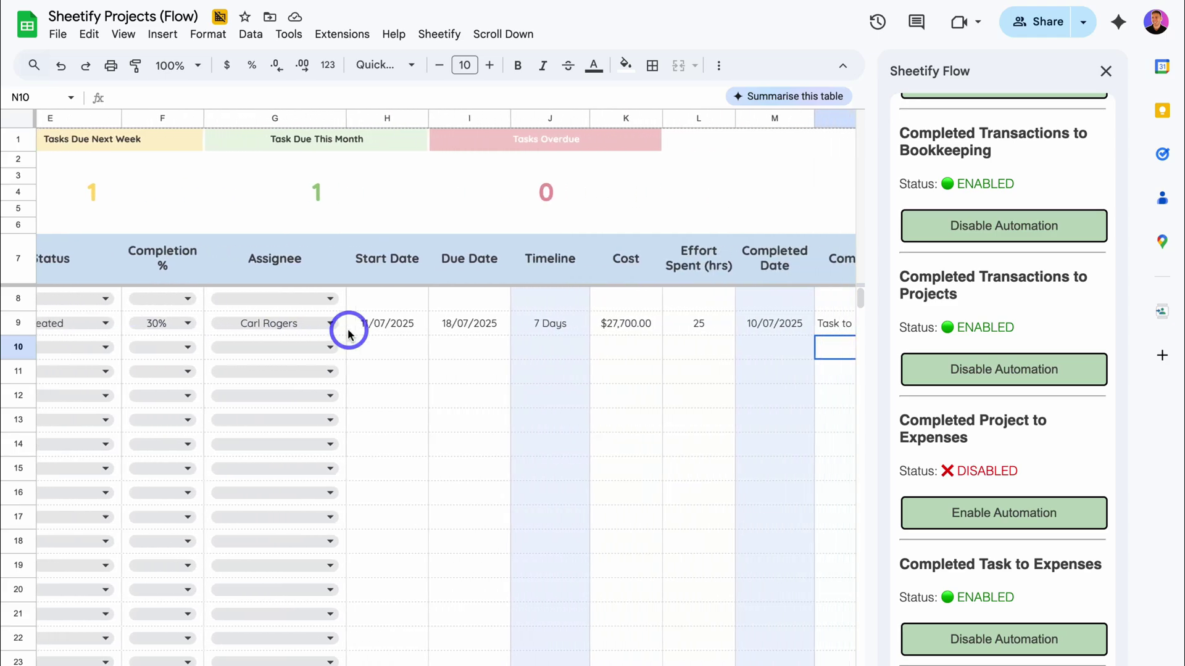
scroll(345, 330, "right", 3)
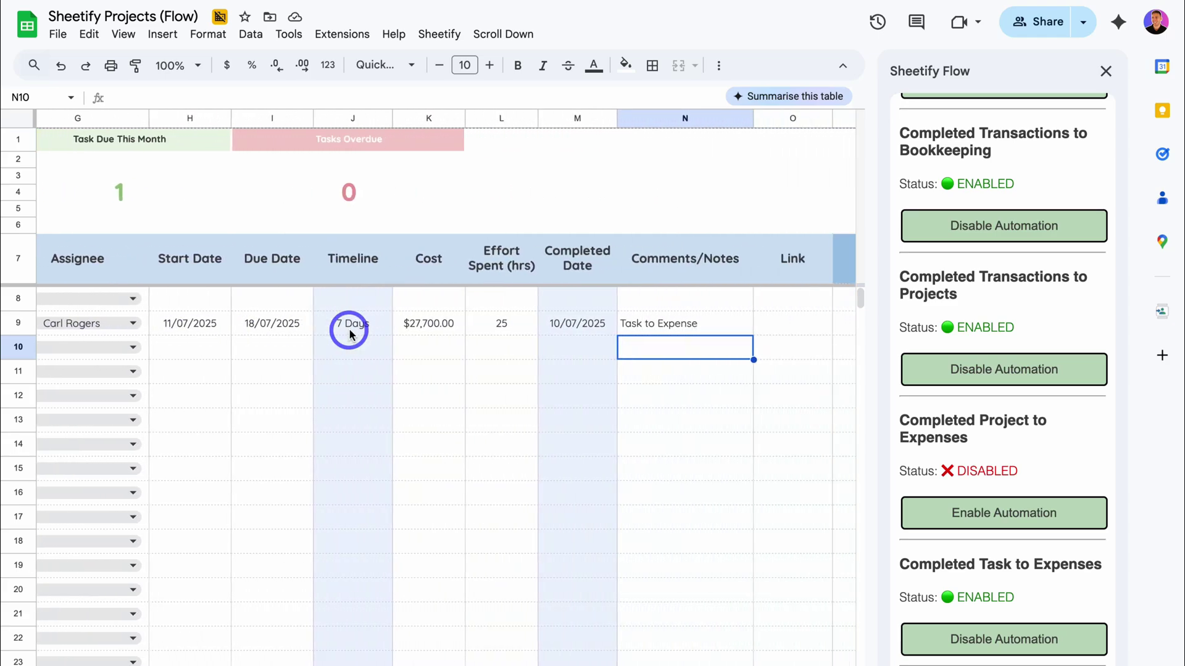
left_click(426, 329)
double_click(425, 326)
type("2,000")
key("Return")
- Set the status of the row 9 task to Completed and check the Expenses sheet in Sheetify Bookkeeping (Flow) for its entry
scroll(383, 320, "left", 4)
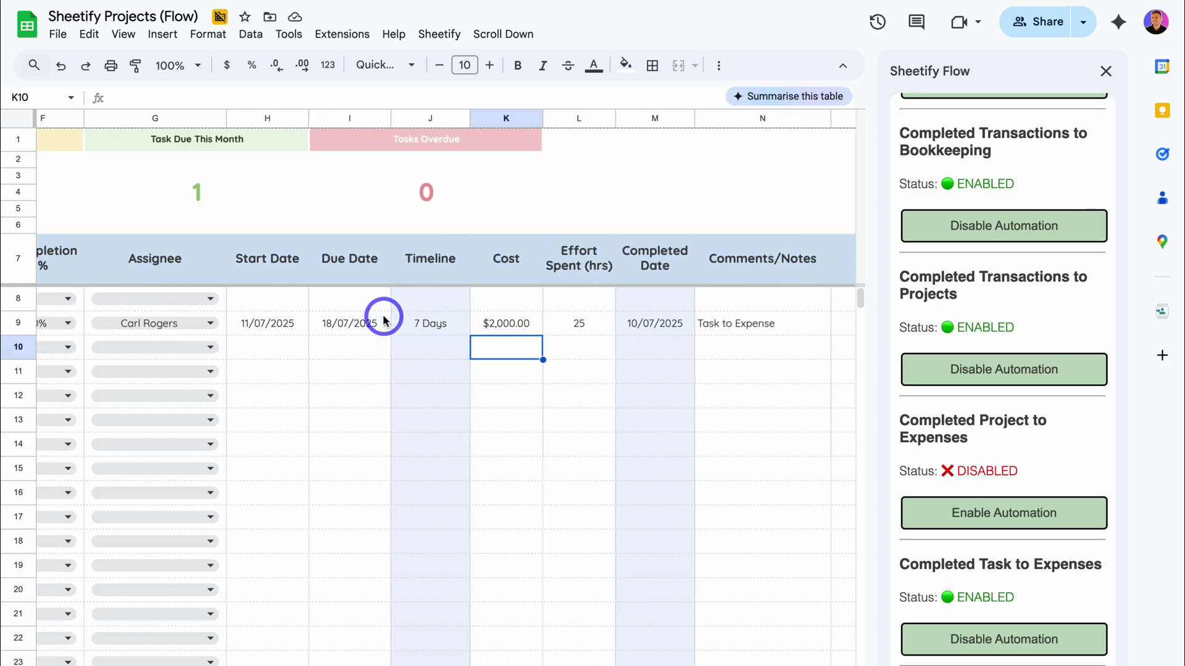
scroll(384, 320, "left", 3)
left_click(336, 323)
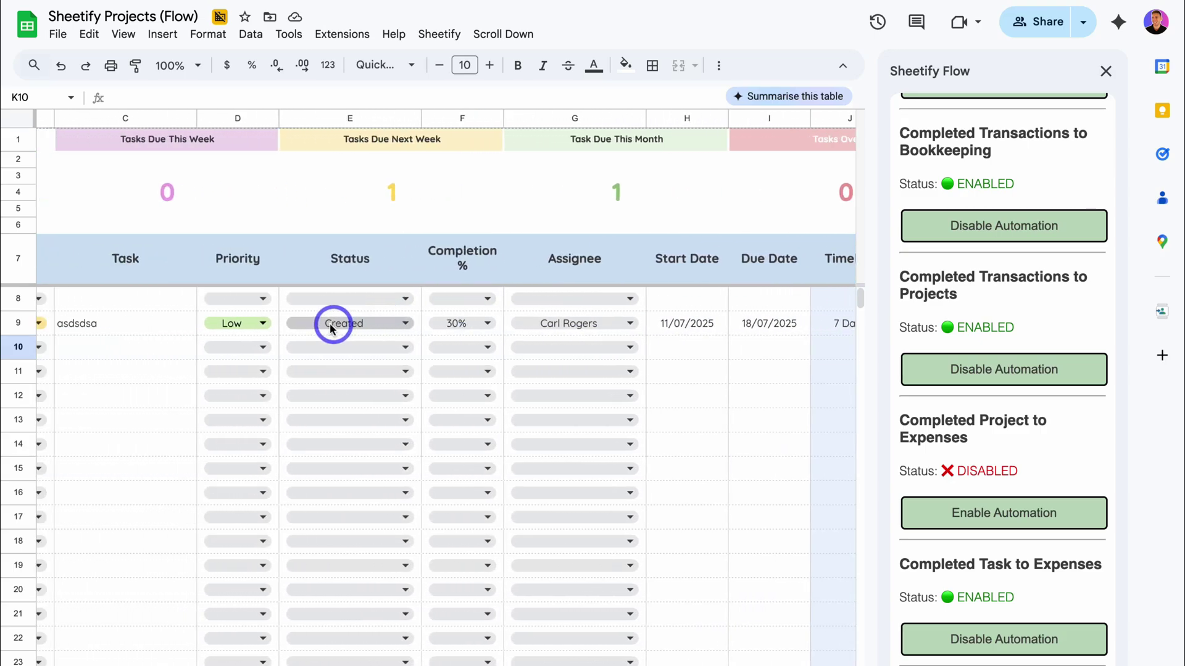
left_click(378, 324)
left_click(378, 374)
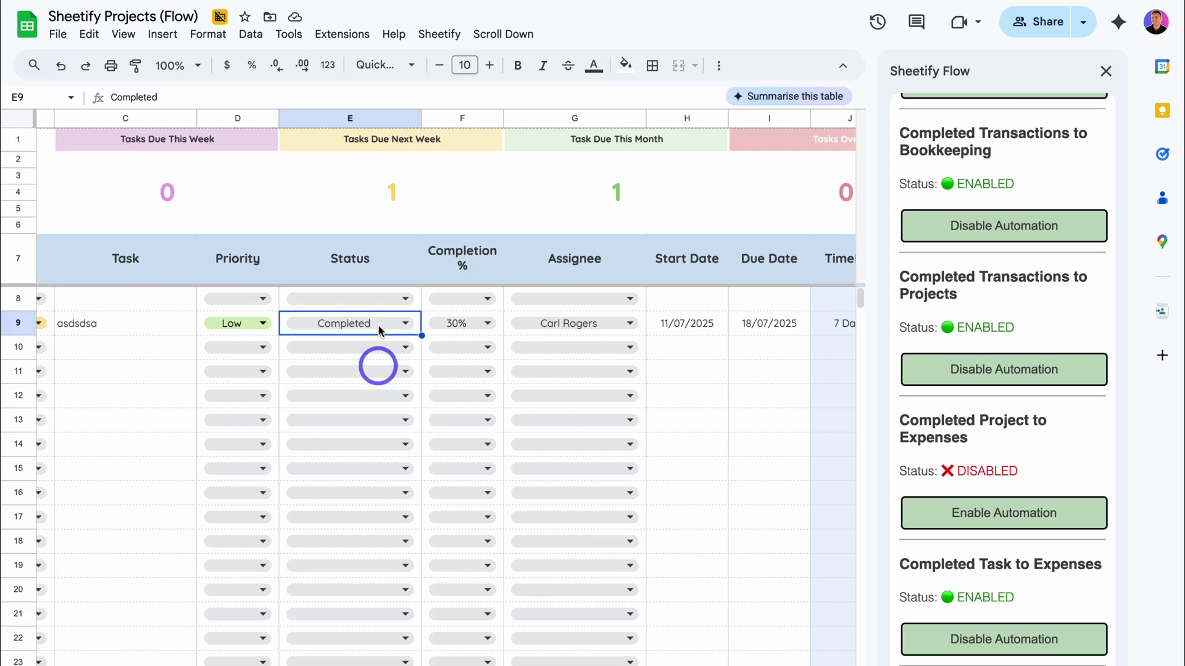
left_click(352, 13)
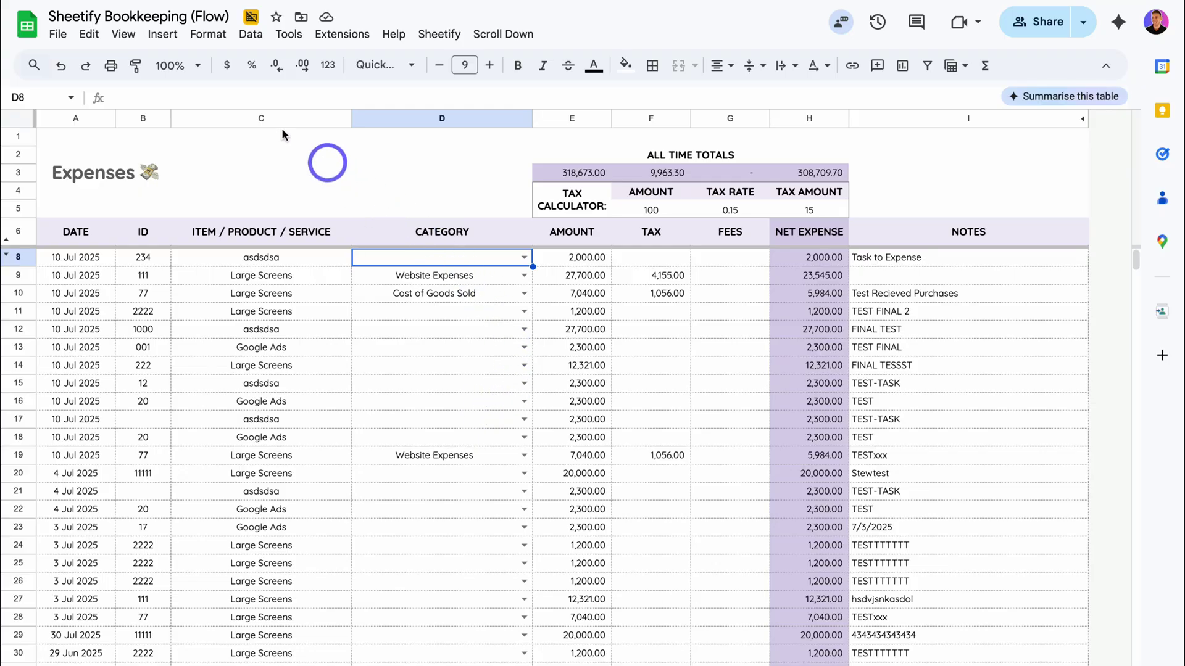
- Switch to Sheetify CRM (Flow), review the Sheetify Flow updates, sheet URLs and CRM activation settings, and close the add-on sidebar
left_click(132, 16)
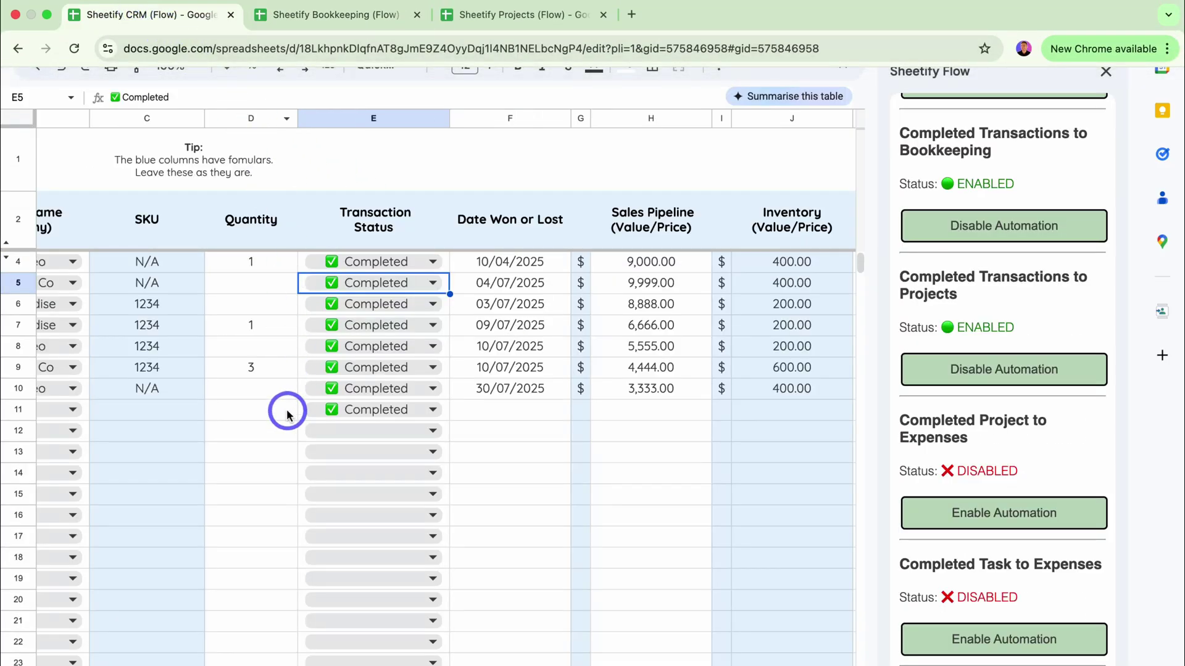
scroll(926, 352, "up", 4)
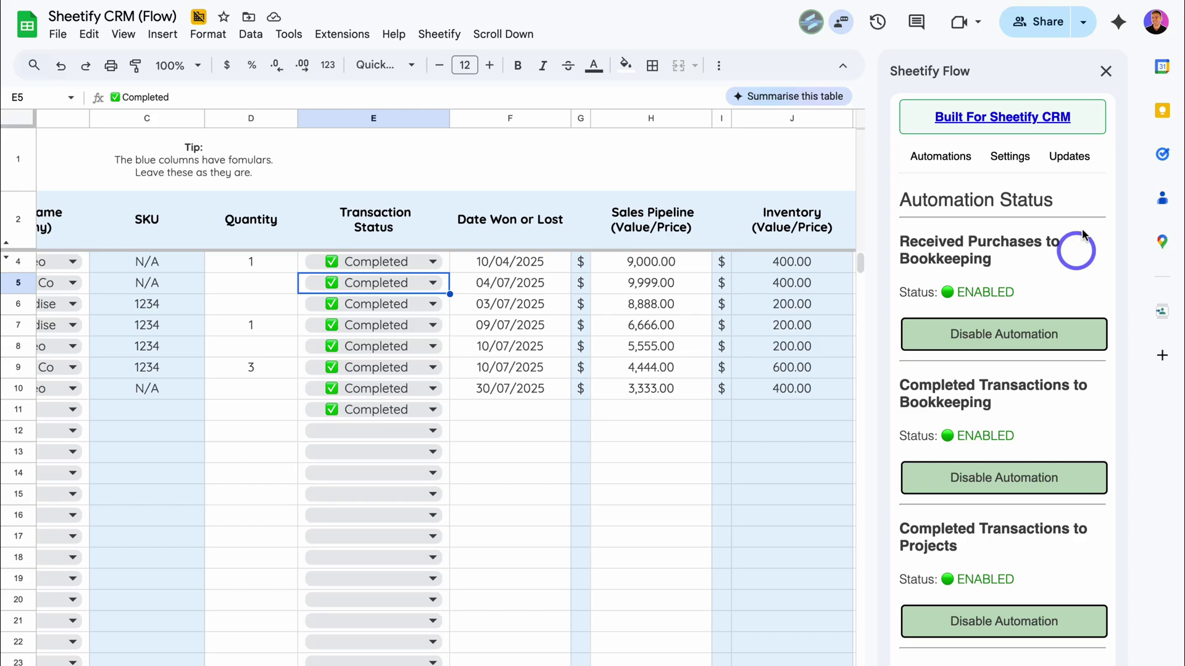
left_click(1077, 167)
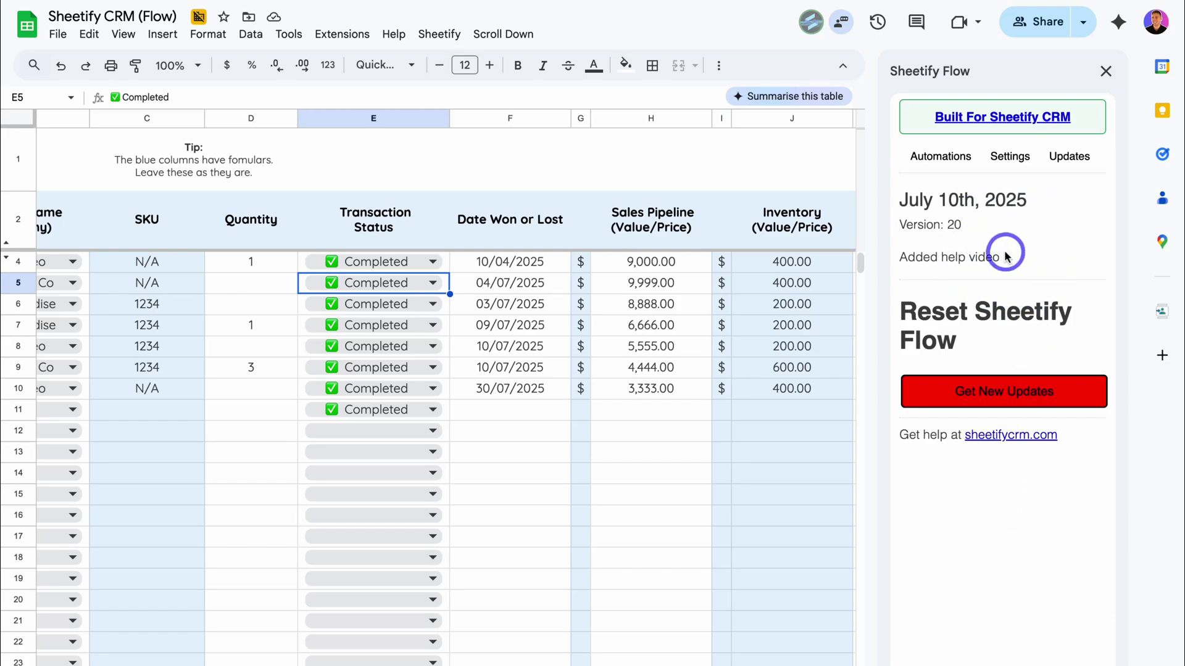
left_click(1015, 160)
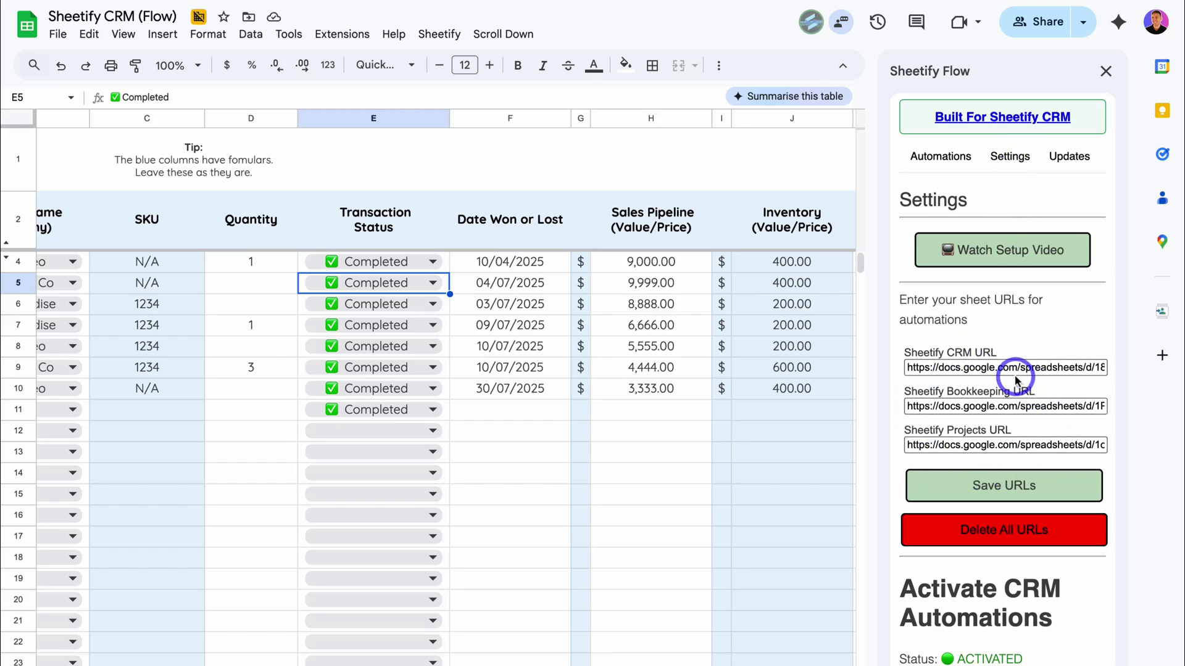
scroll(1052, 492, "down", 15)
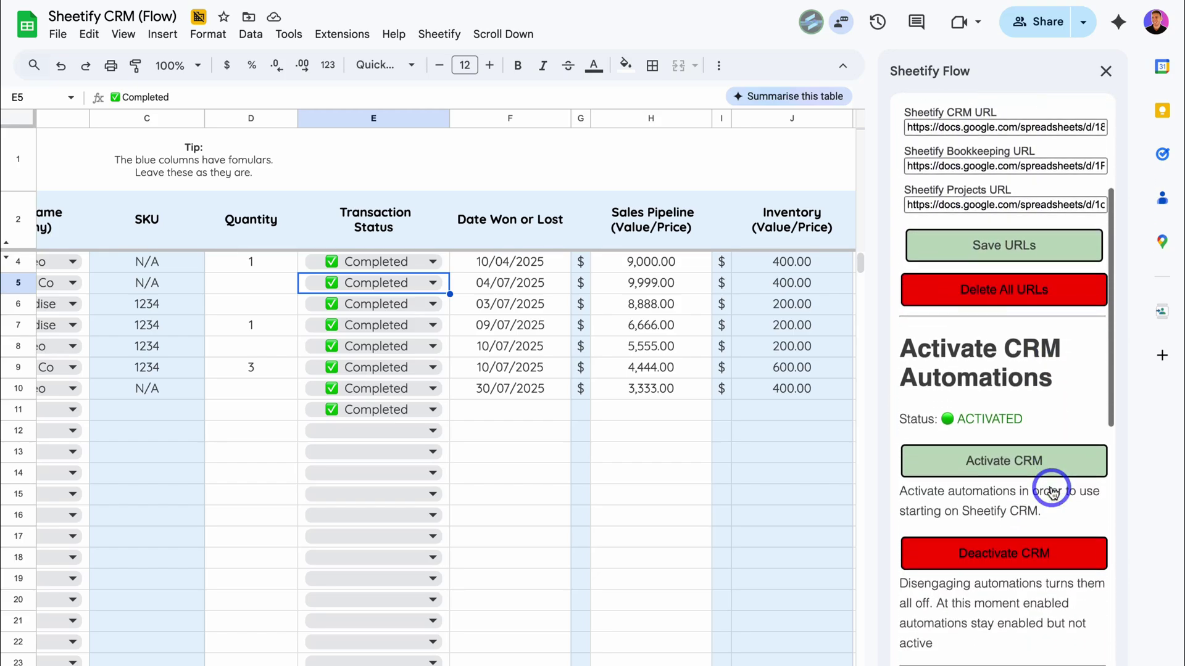
scroll(1052, 492, "up", 15)
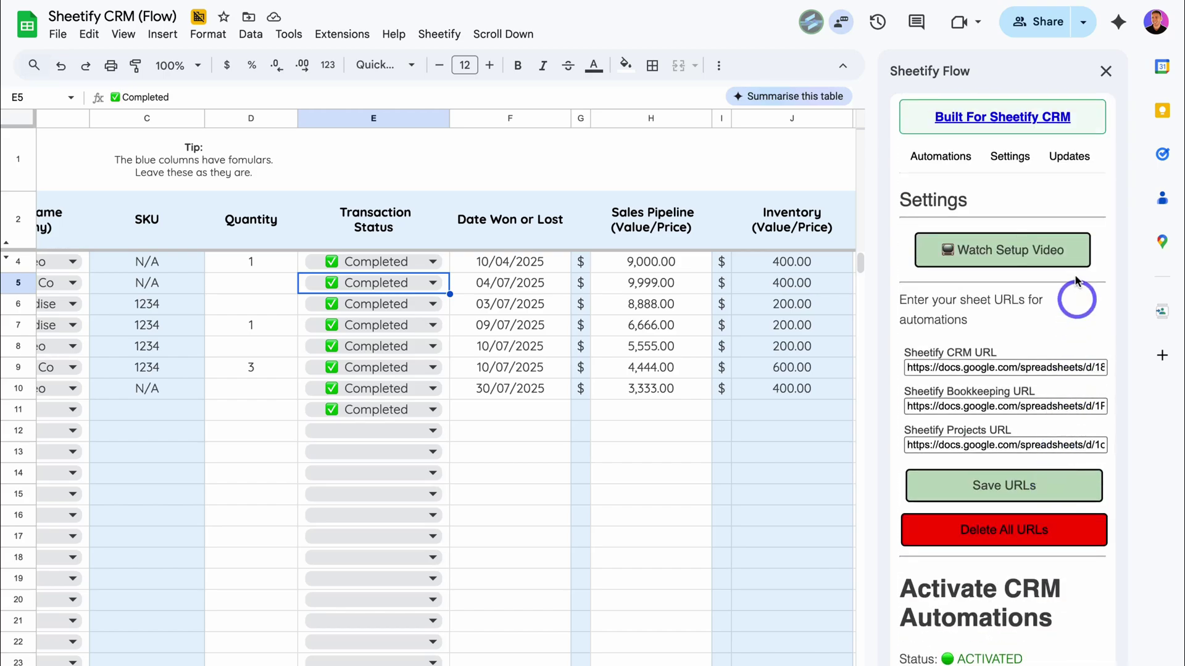
left_click(1070, 159)
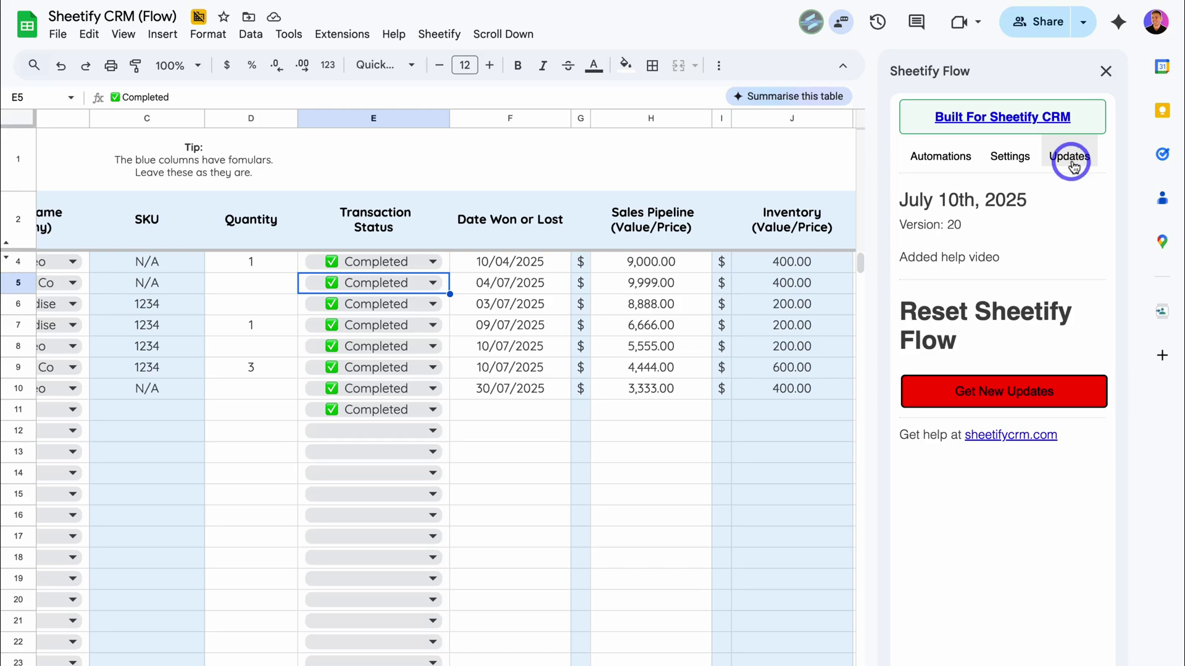
left_click(1104, 72)
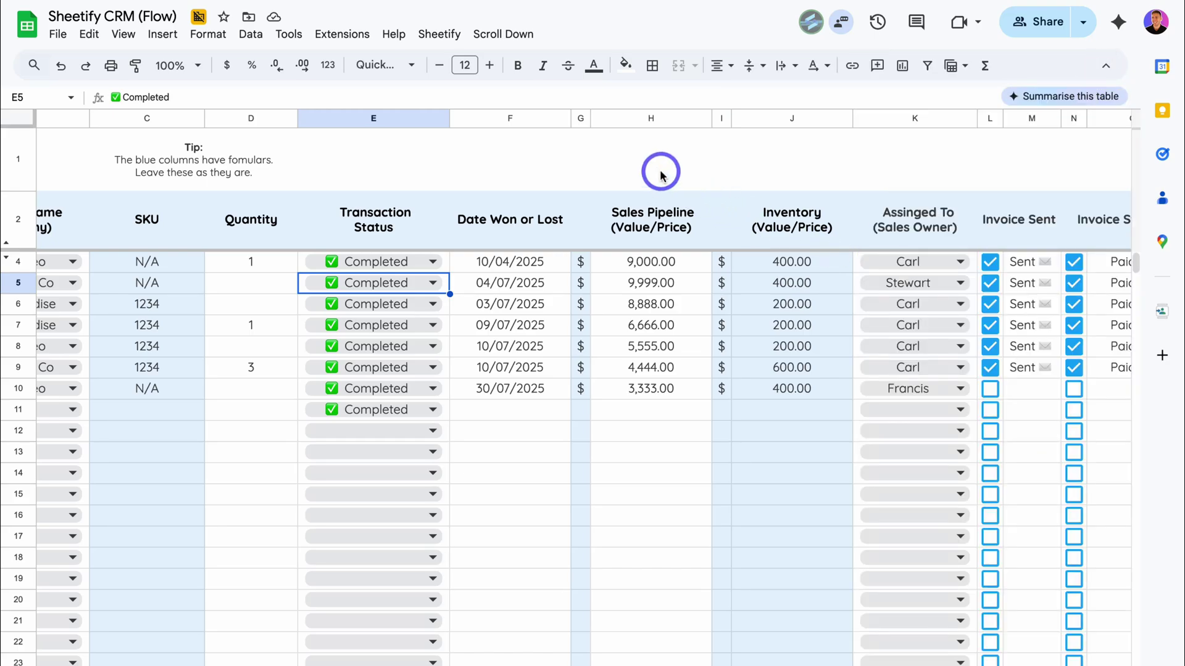